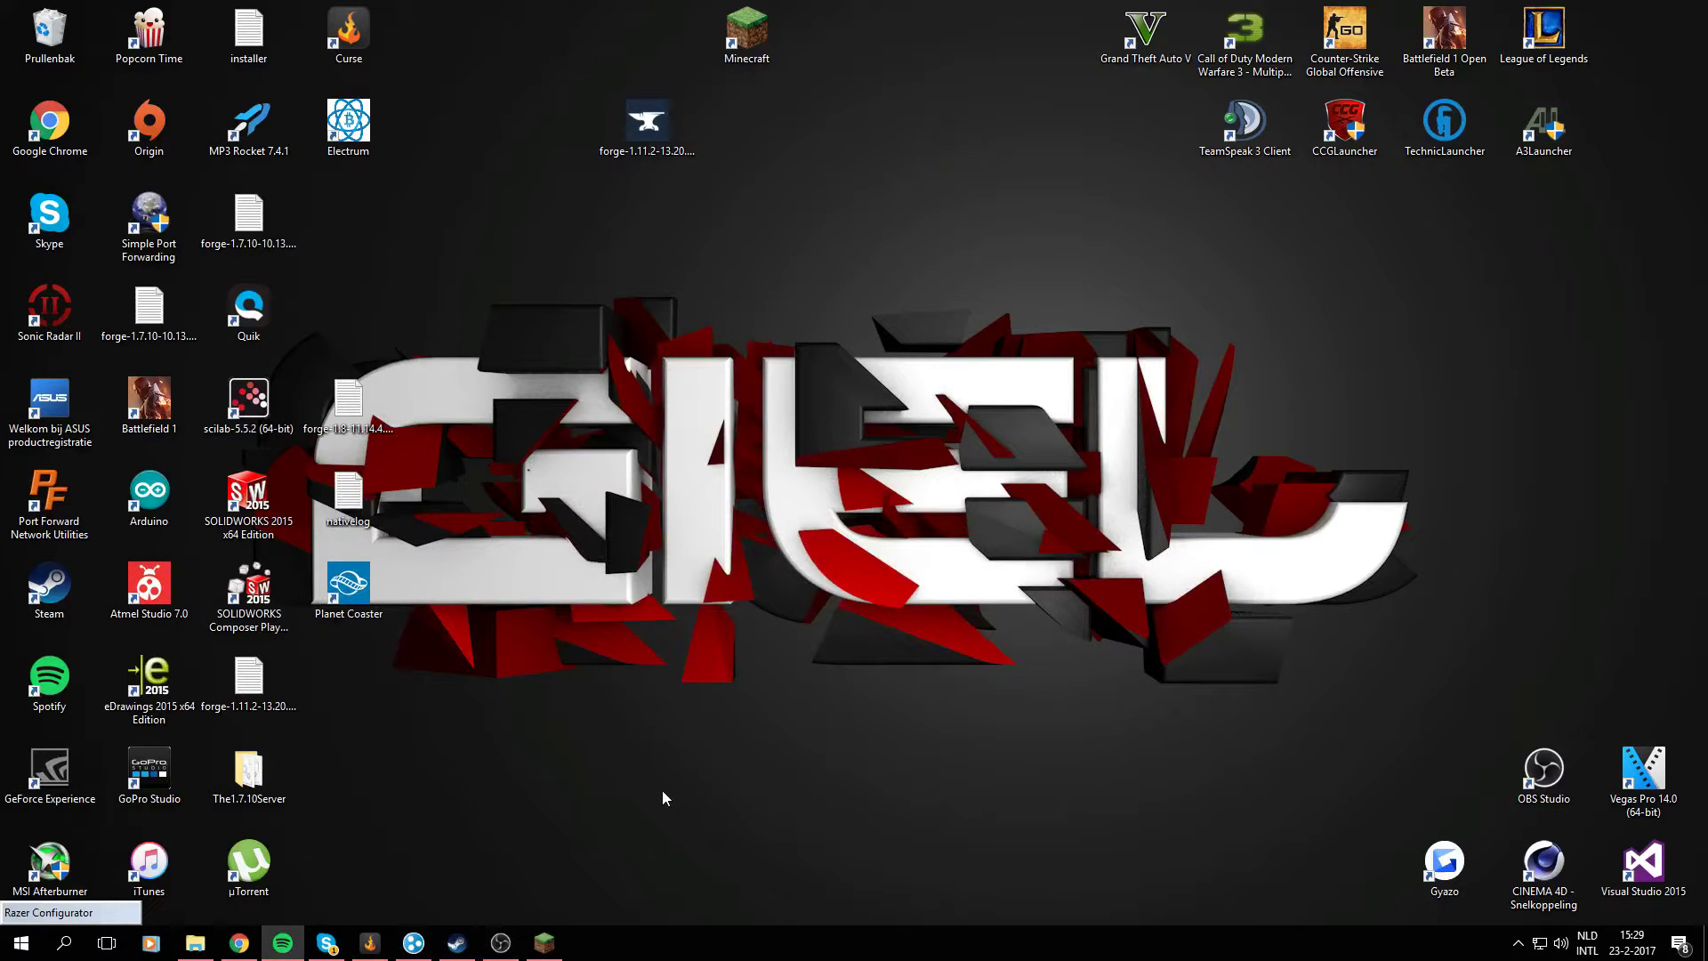
- Examine the Instant Massive Structures mod page in Chrome, including its description and buildable structures, and minimise the browser
click(239, 944)
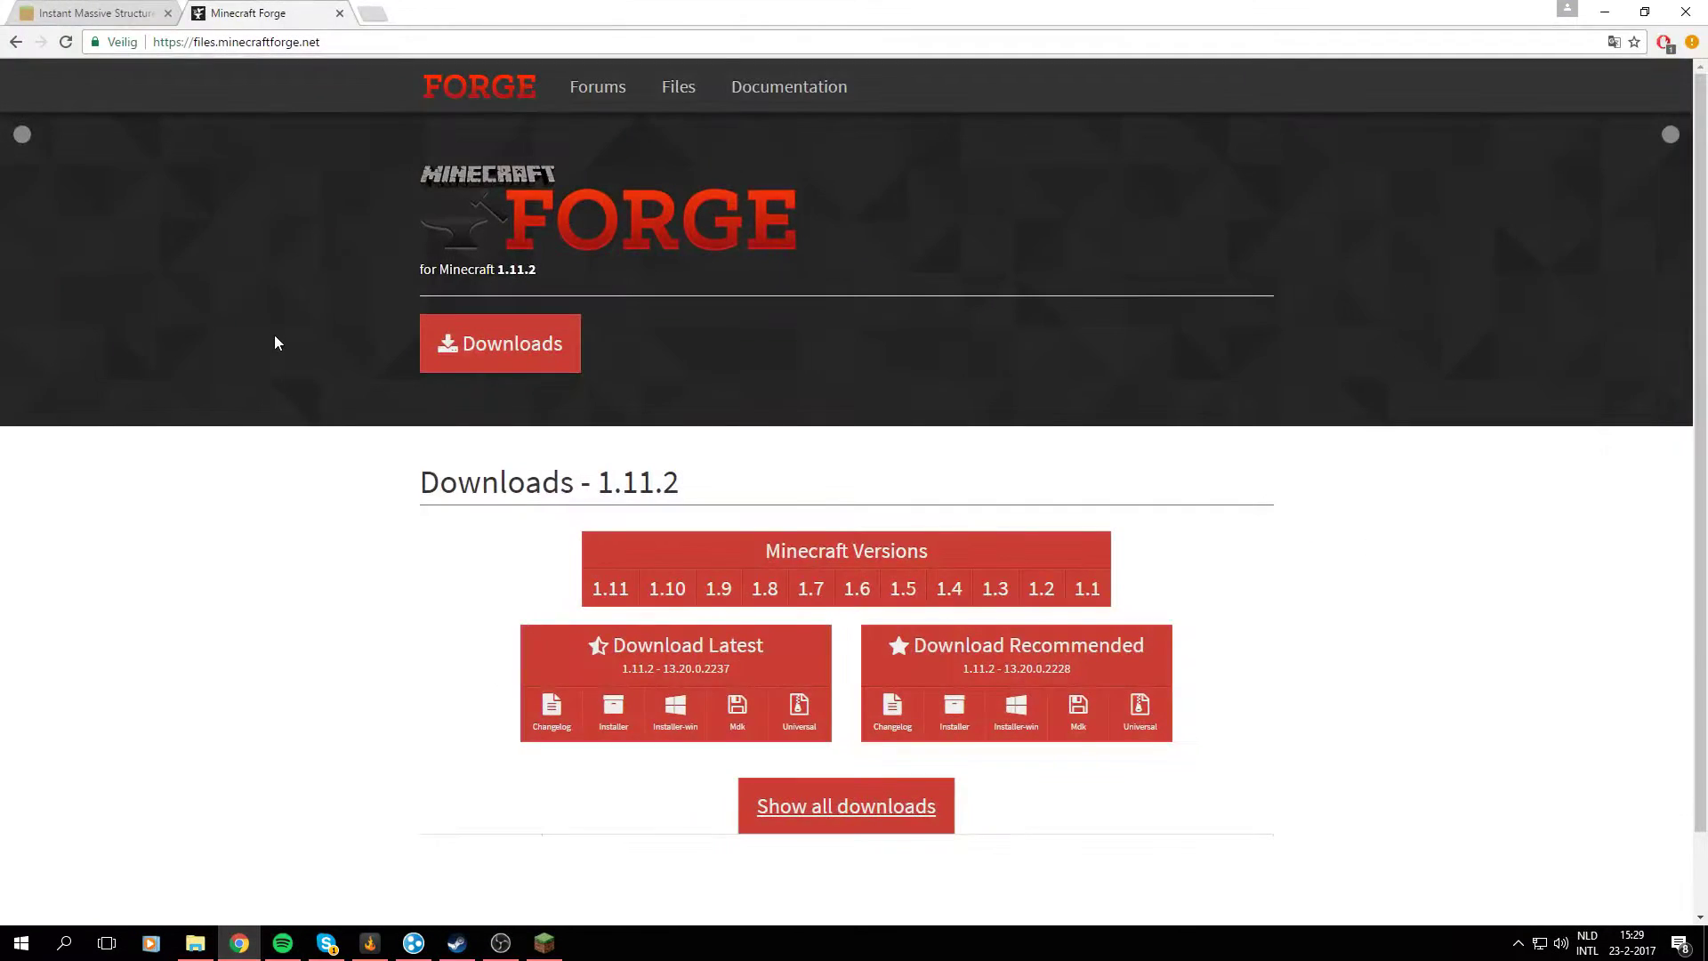
click(97, 13)
scroll(244, 240, up, 10)
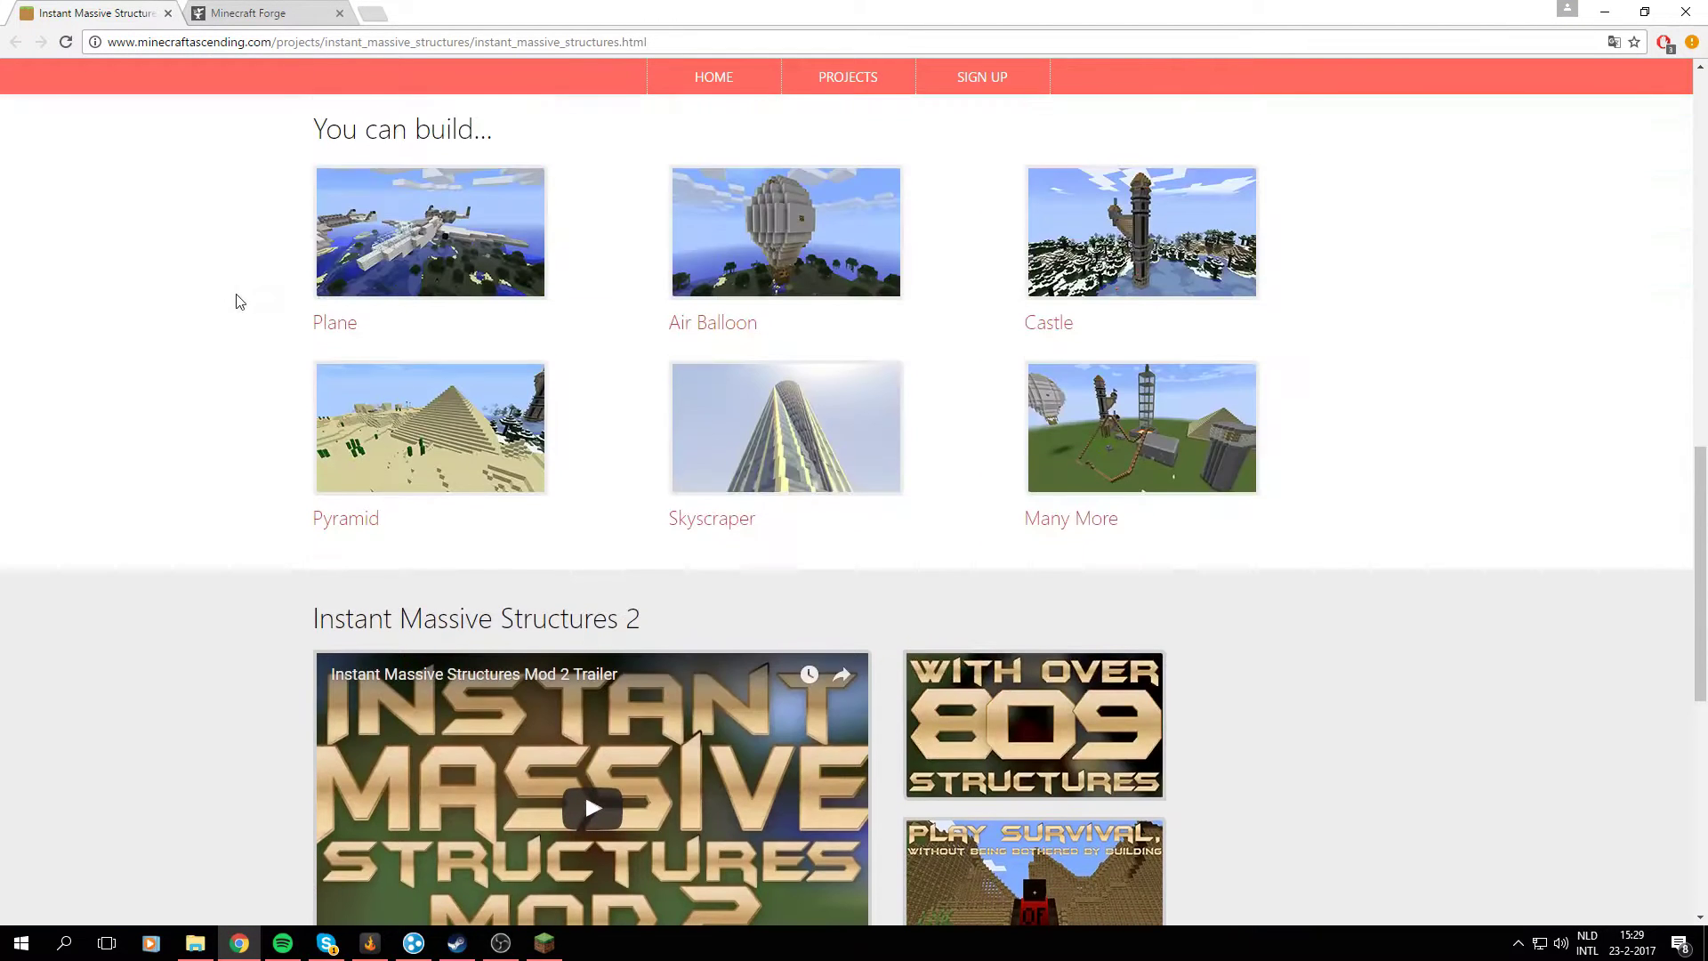
scroll(238, 301, up, 7)
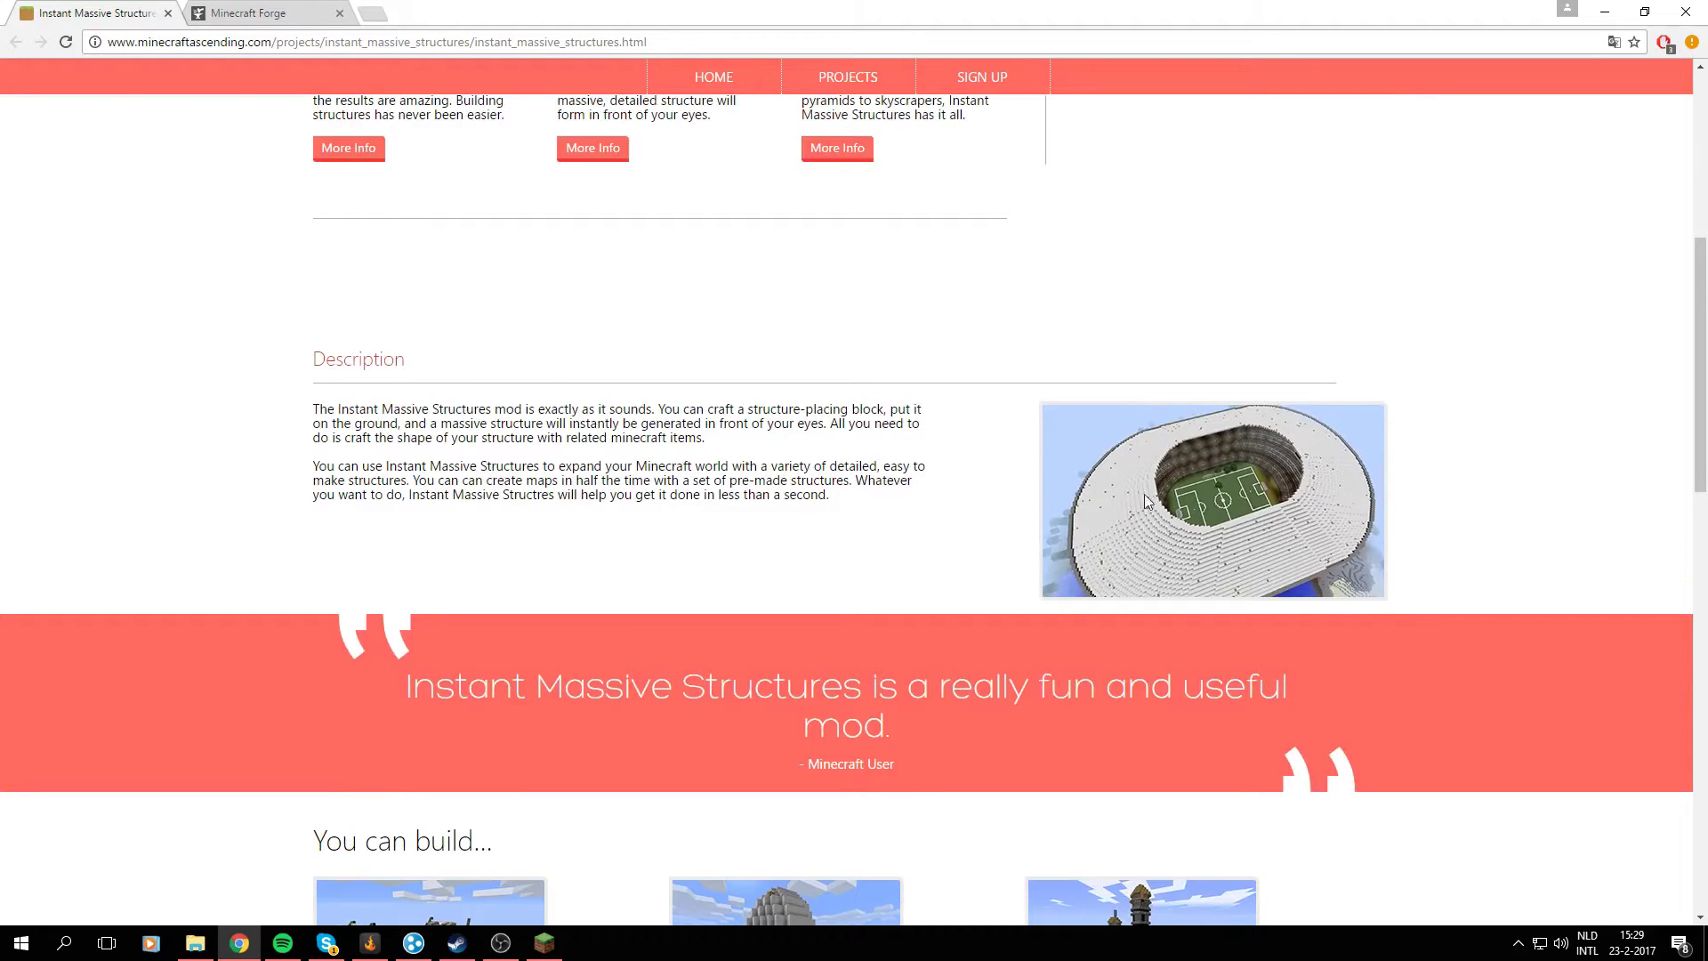
scroll(1148, 503, down, 2)
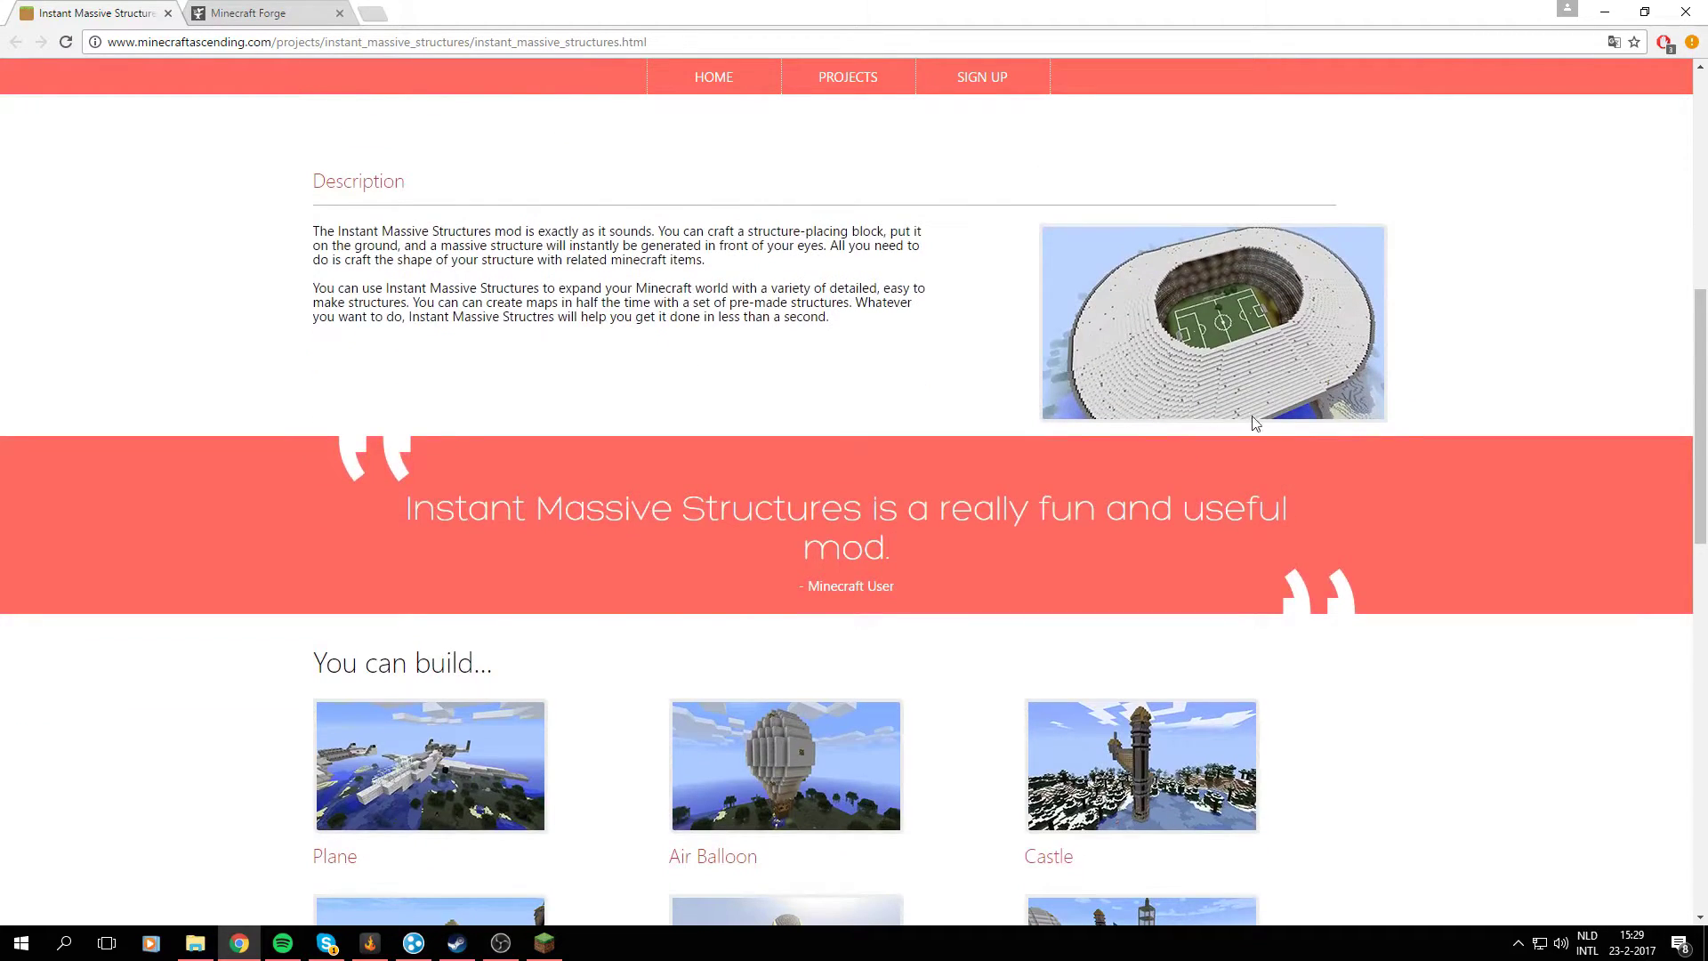
scroll(763, 443, down, 5)
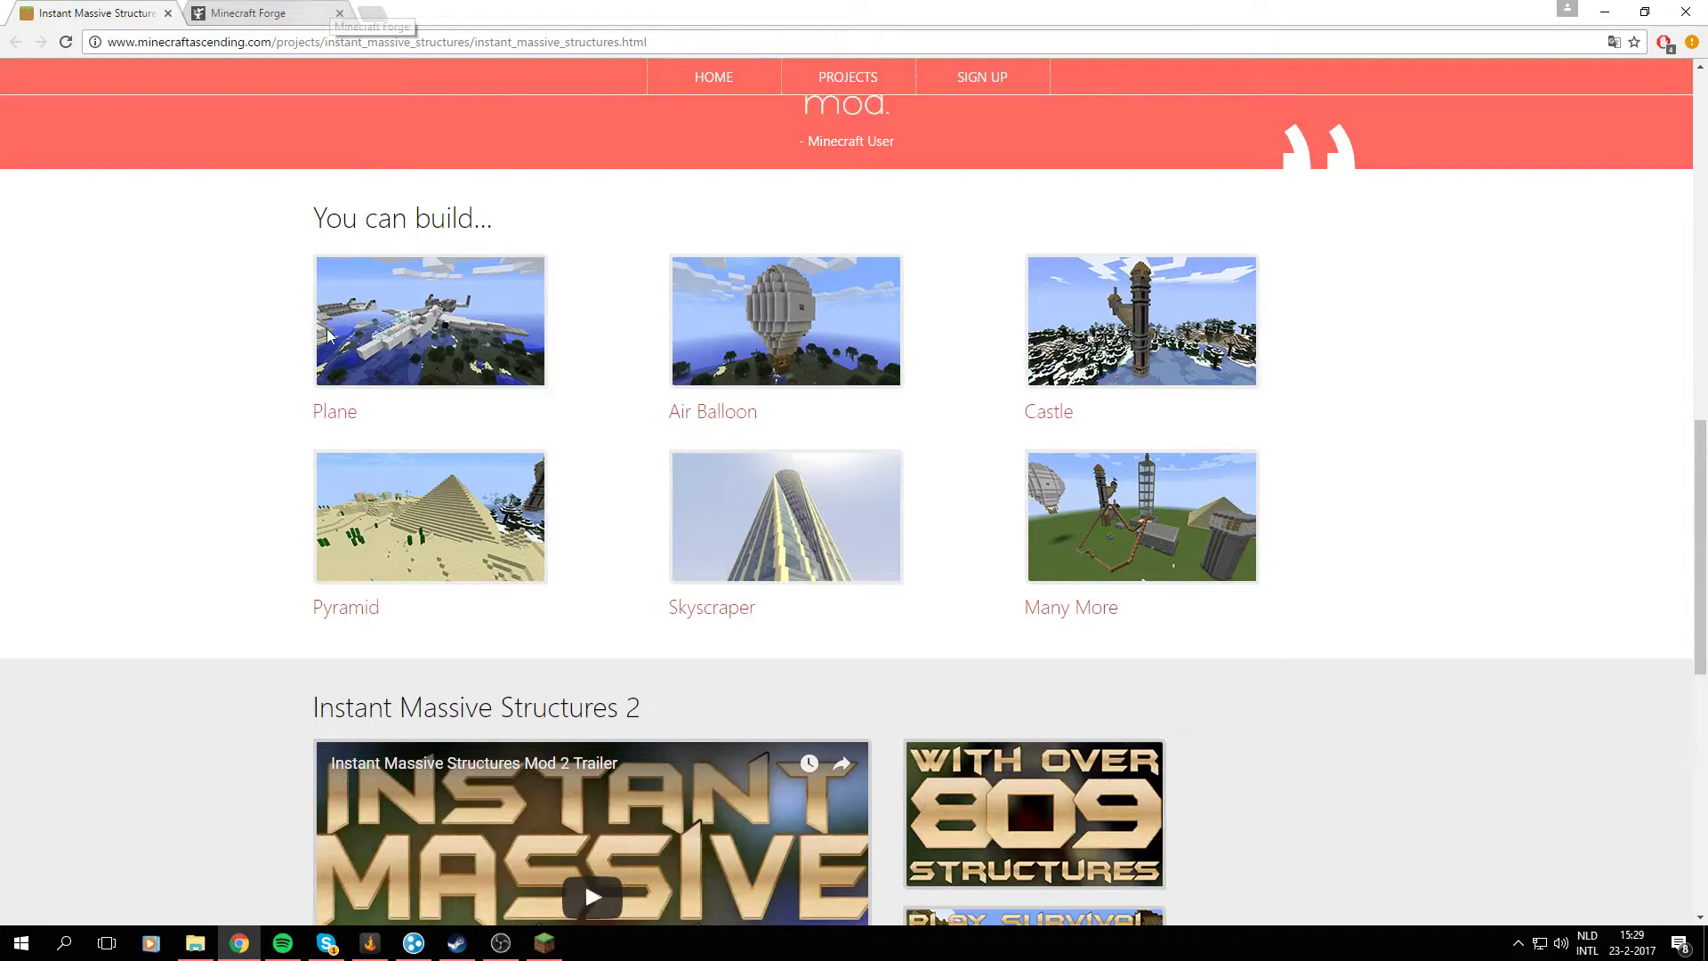
scroll(224, 376, down, 5)
click(1592, 16)
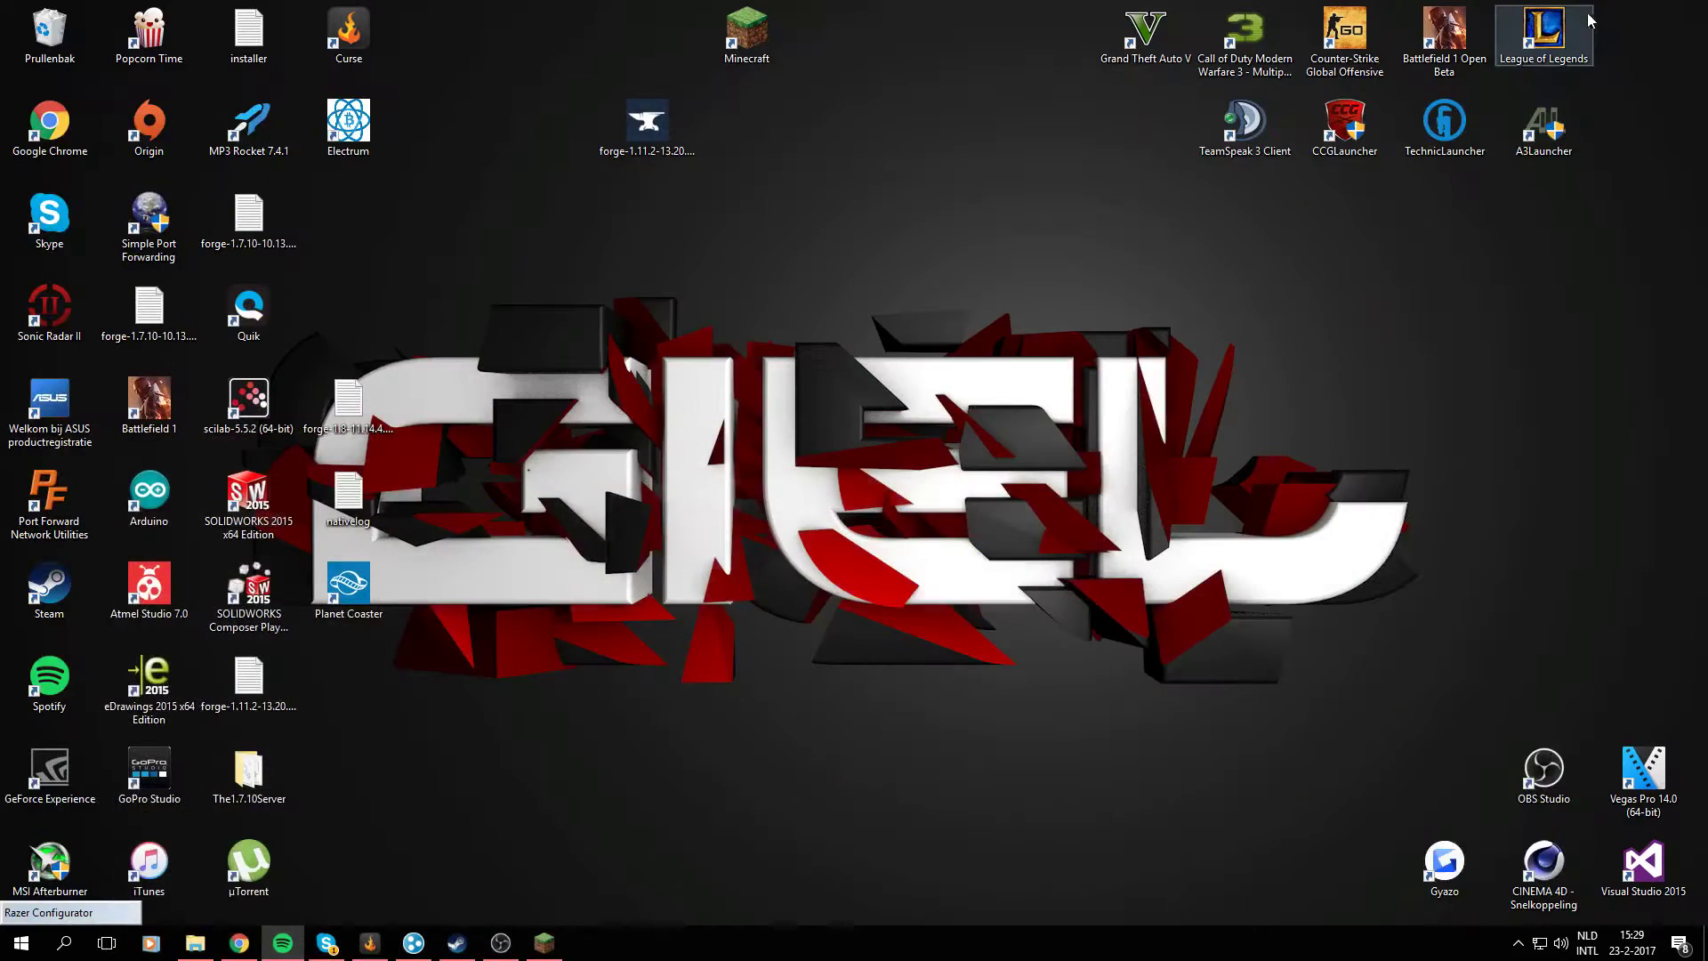
- Switch to the Minecraft Launcher, start the latest release 1.11.2, and minimise the launcher
click(558, 944)
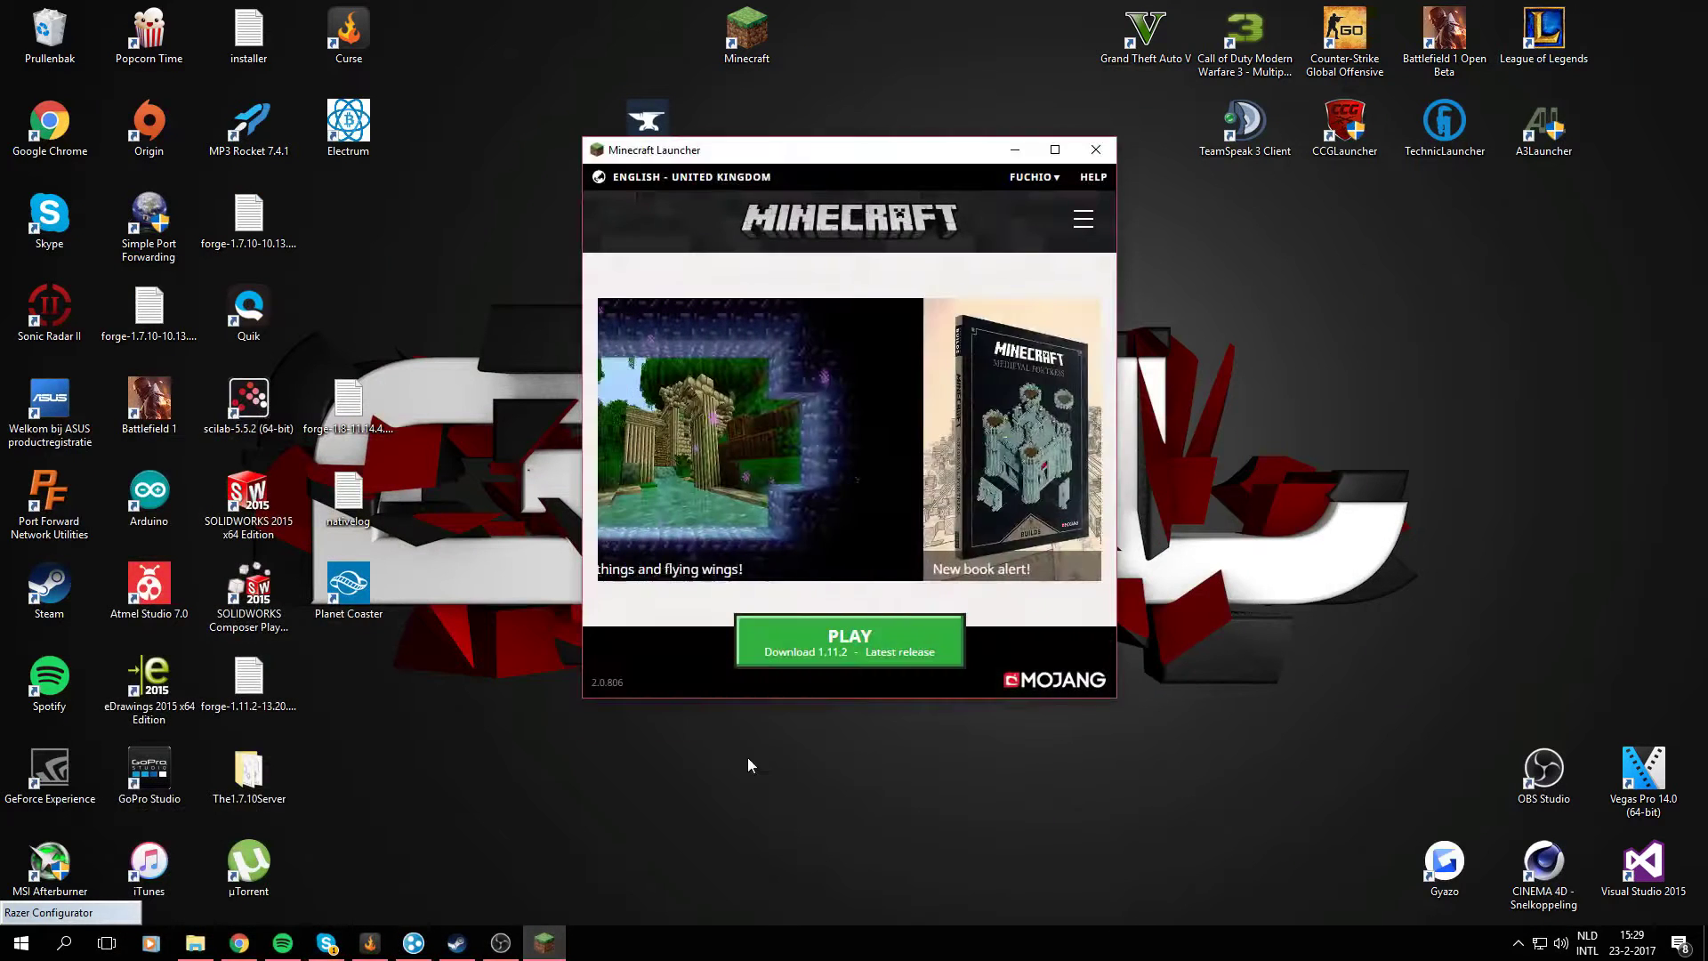
click(861, 647)
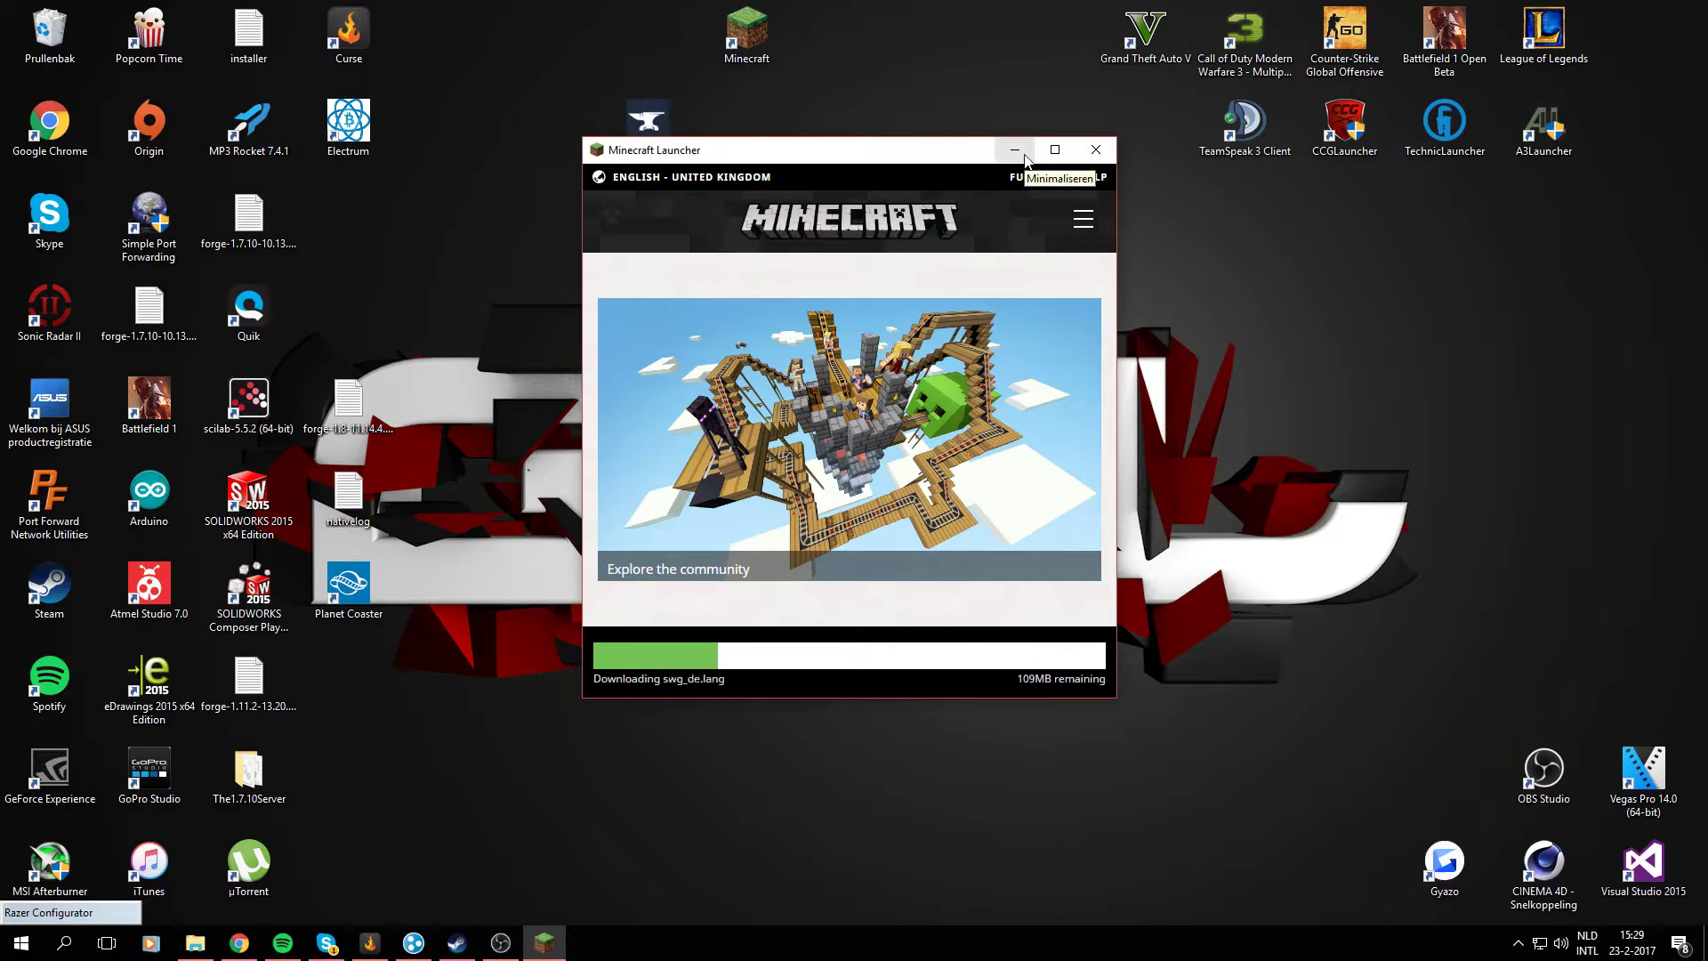
click(1015, 151)
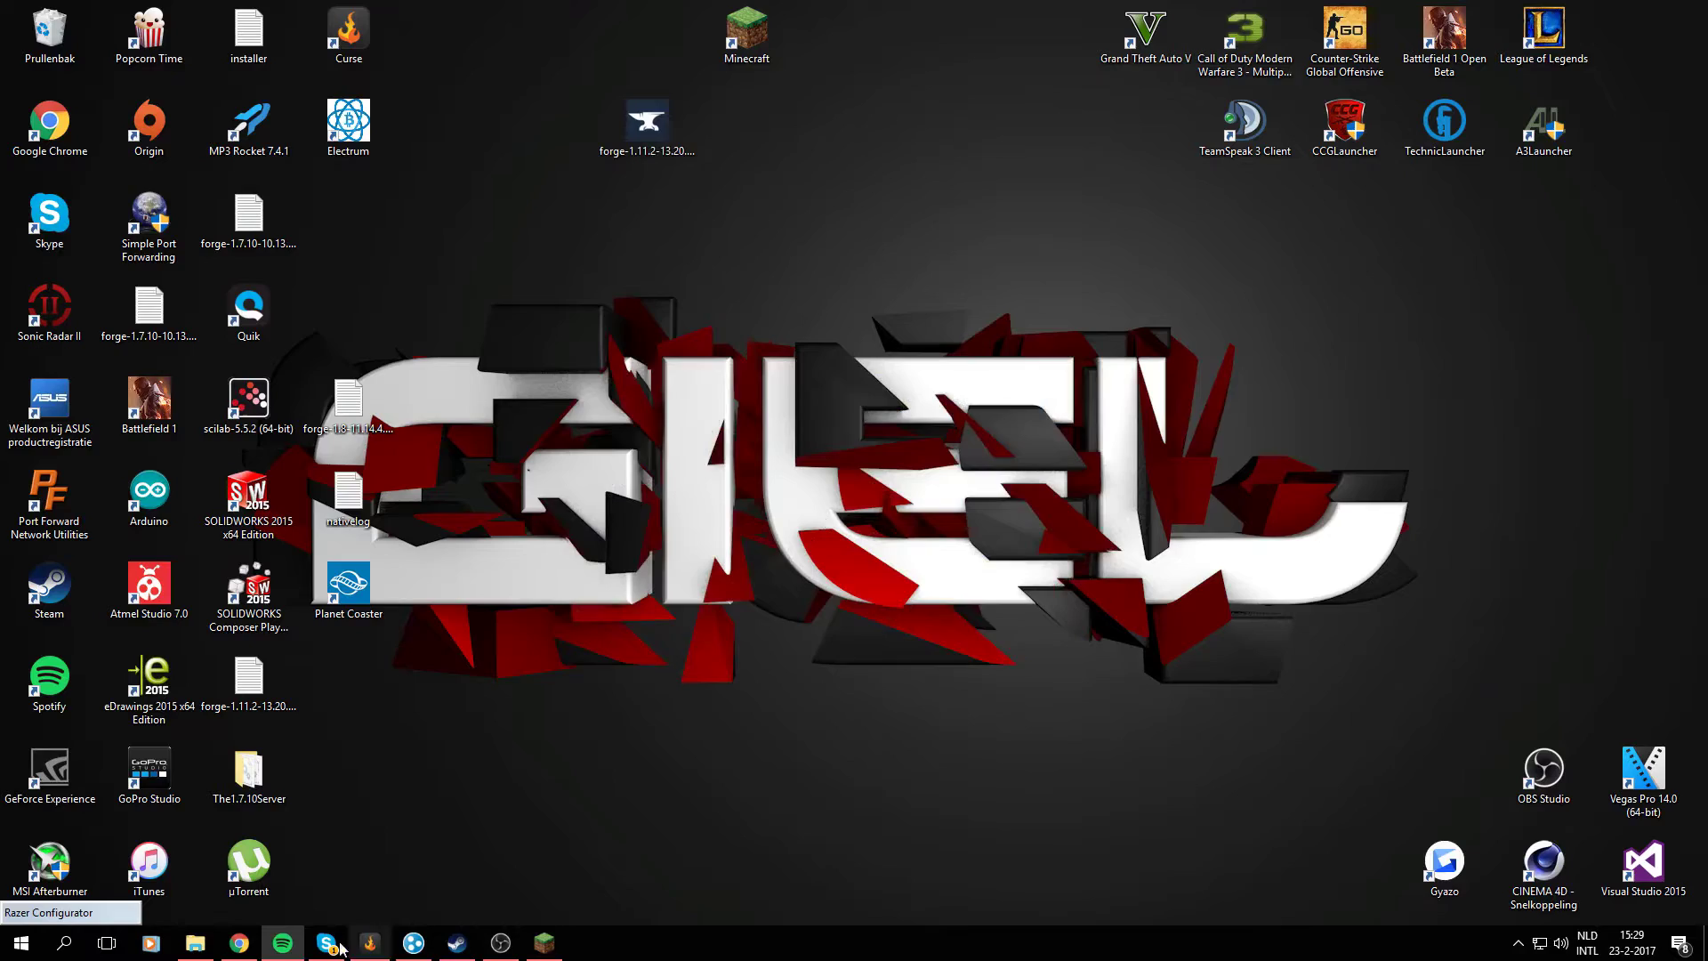
- Return to Chrome and review the Instant Massive Structures page and the Minecraft Forge downloads page
click(239, 943)
scroll(152, 381, up, 20)
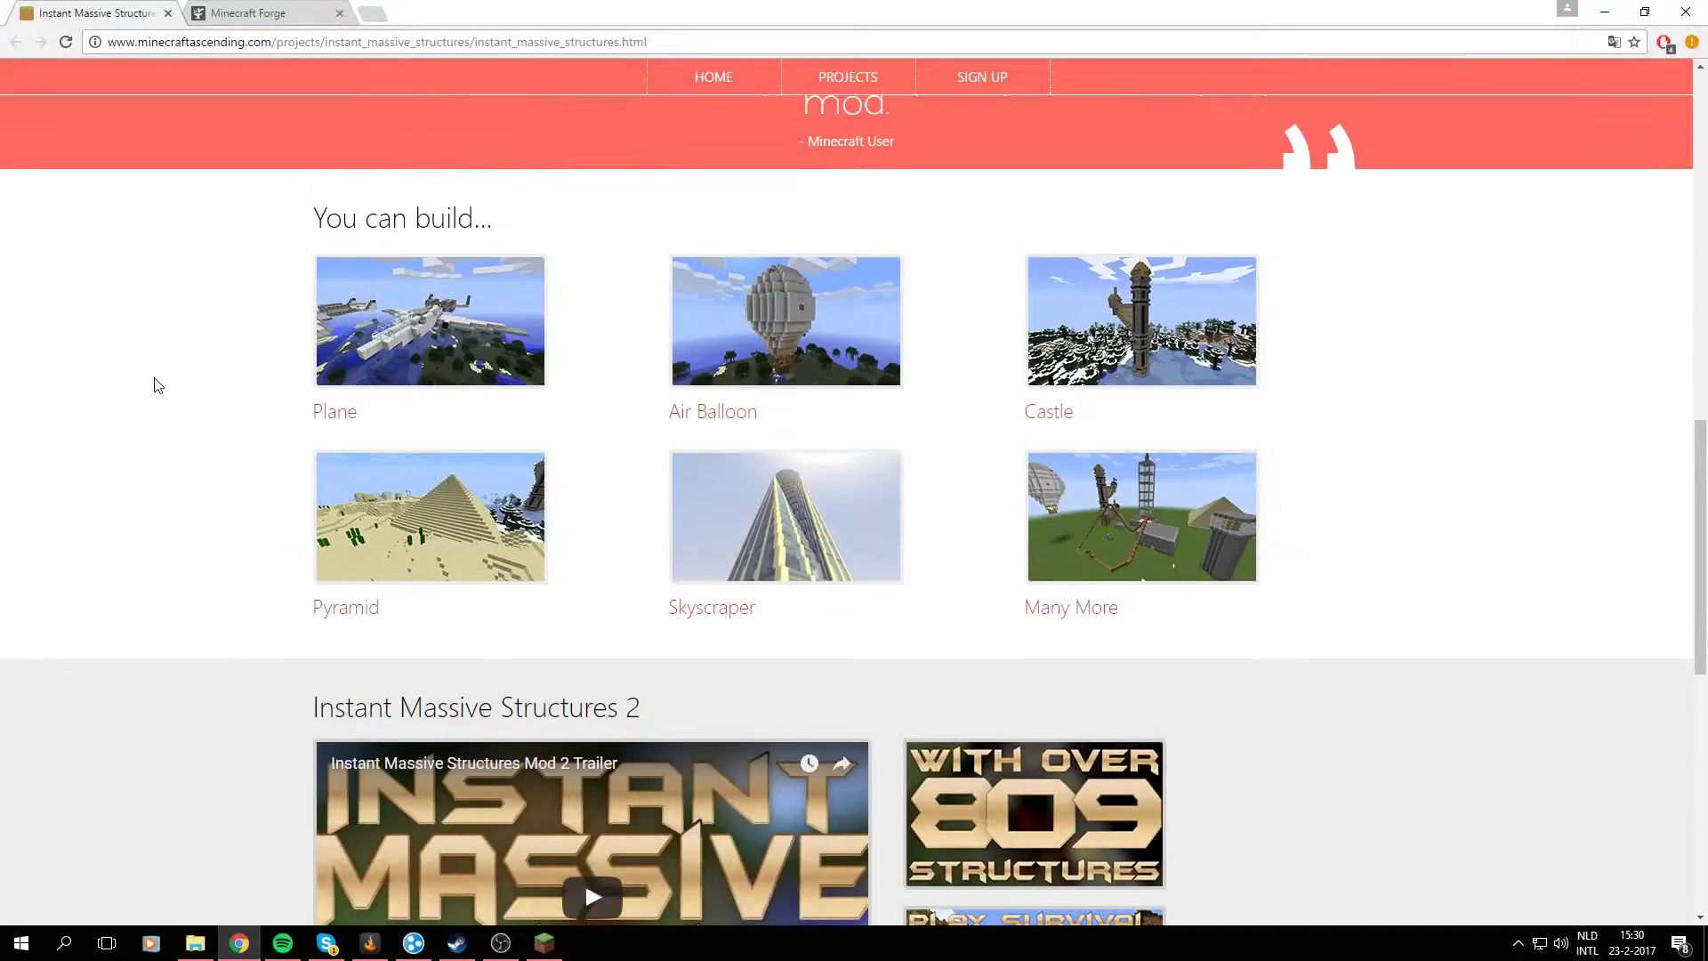
scroll(185, 504, up, 1)
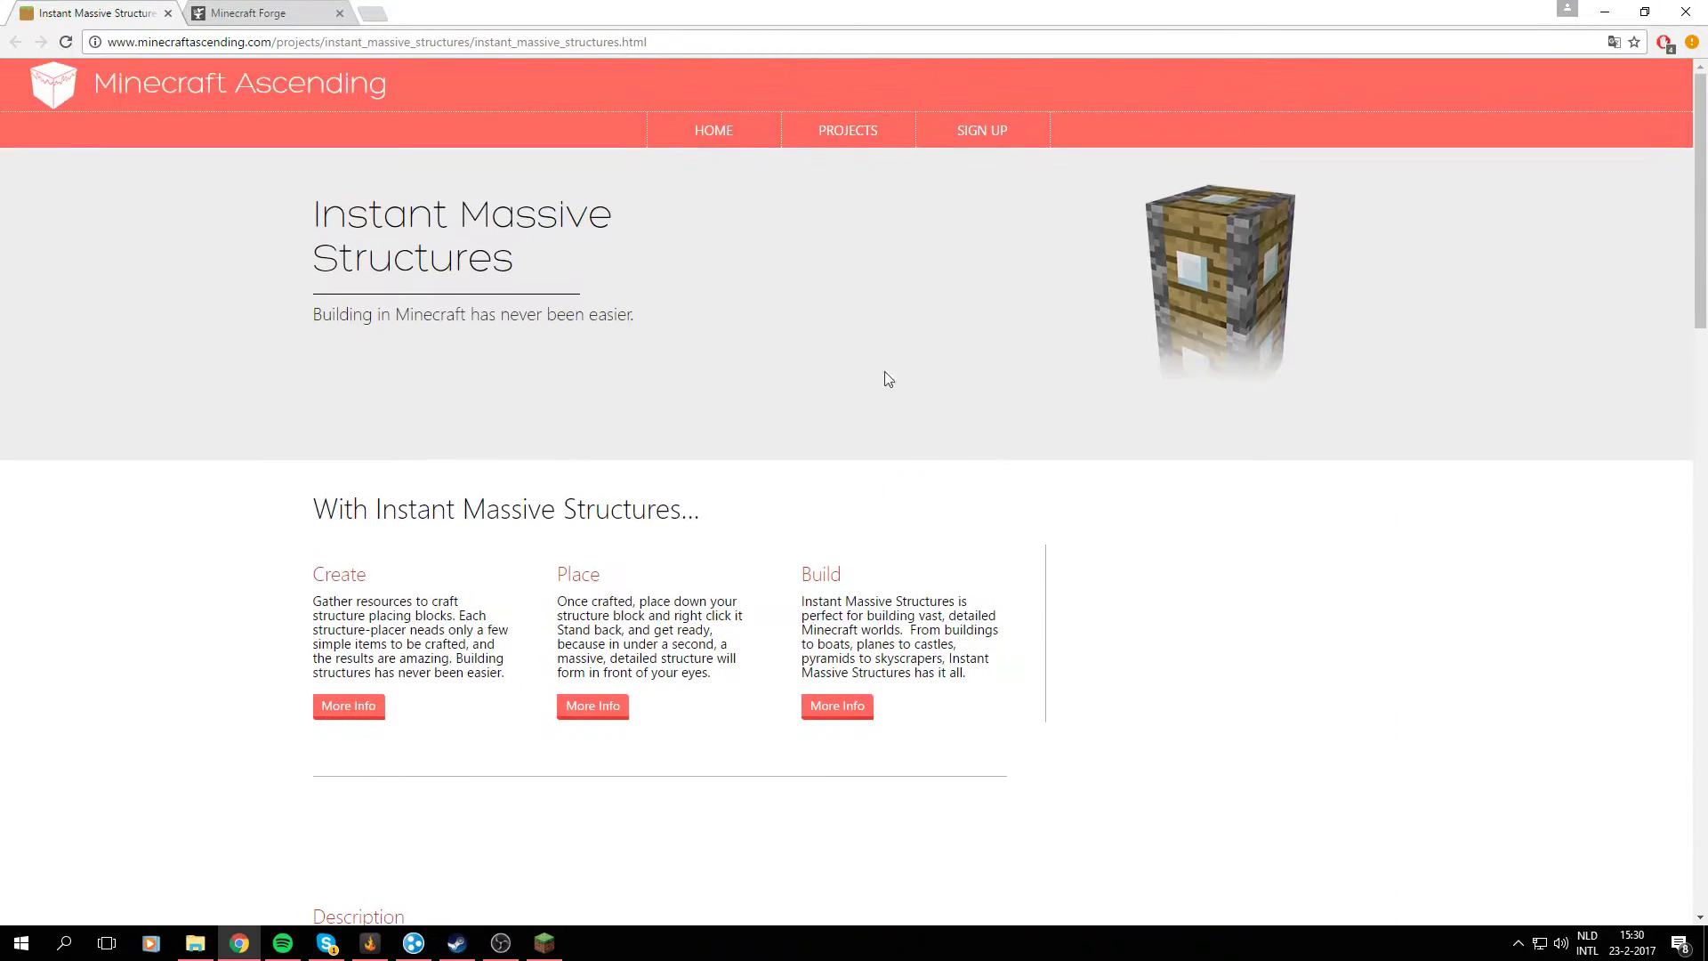
click(545, 943)
click(462, 797)
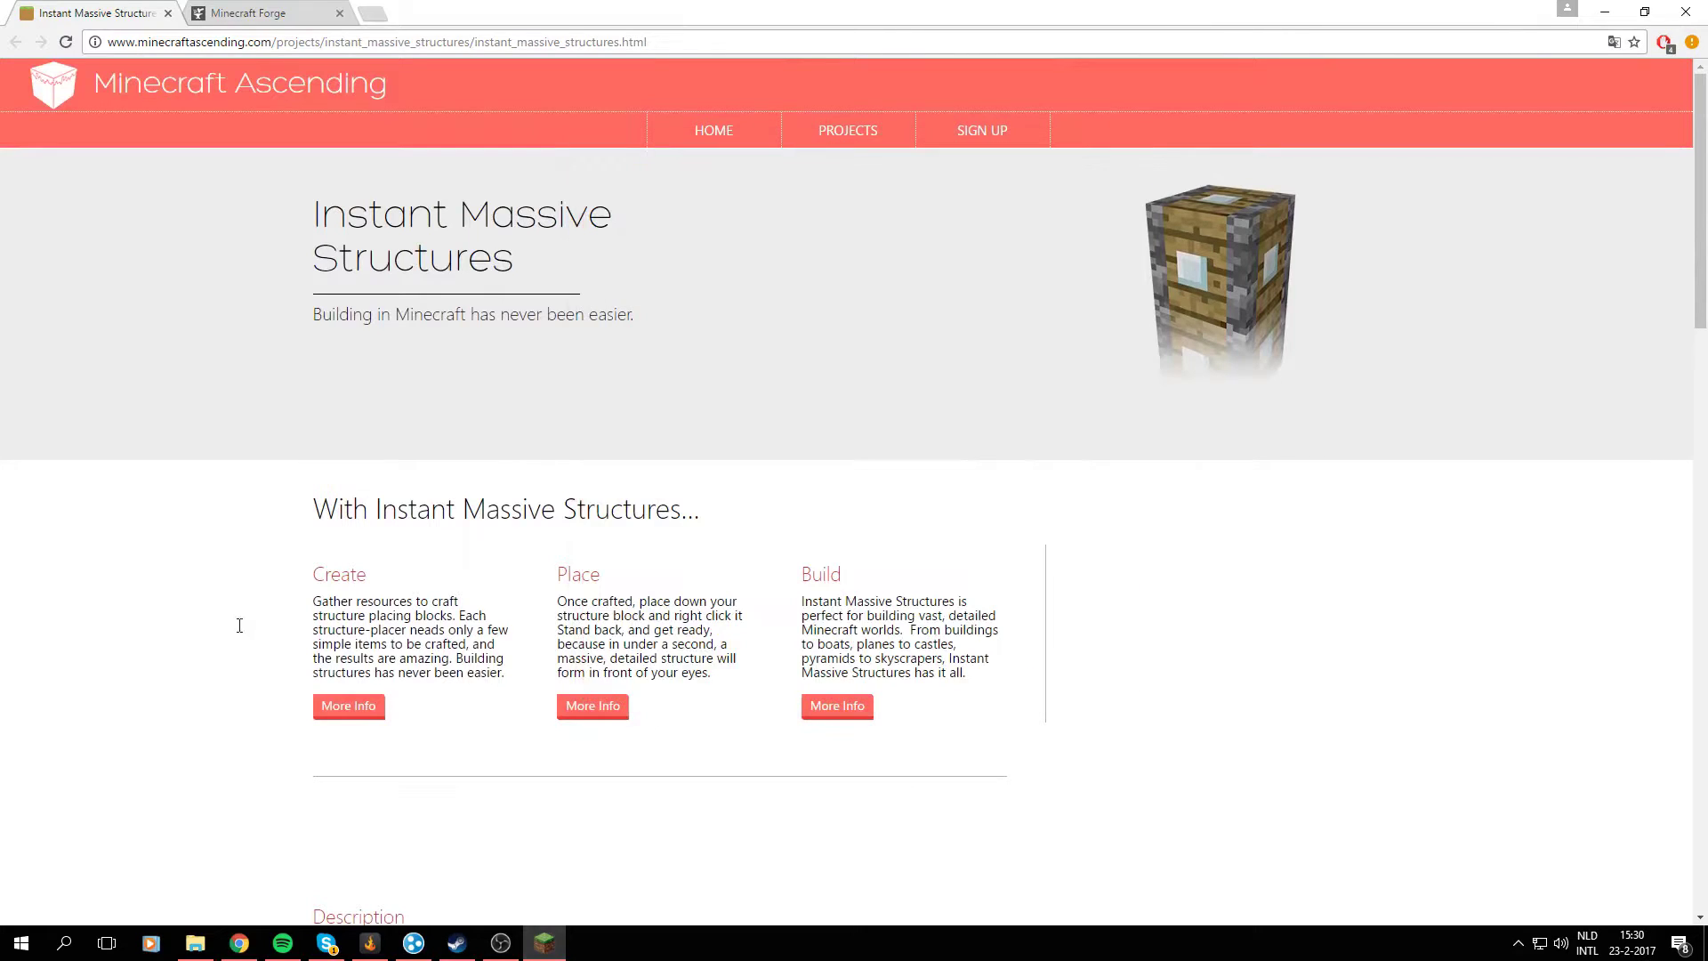
click(284, 24)
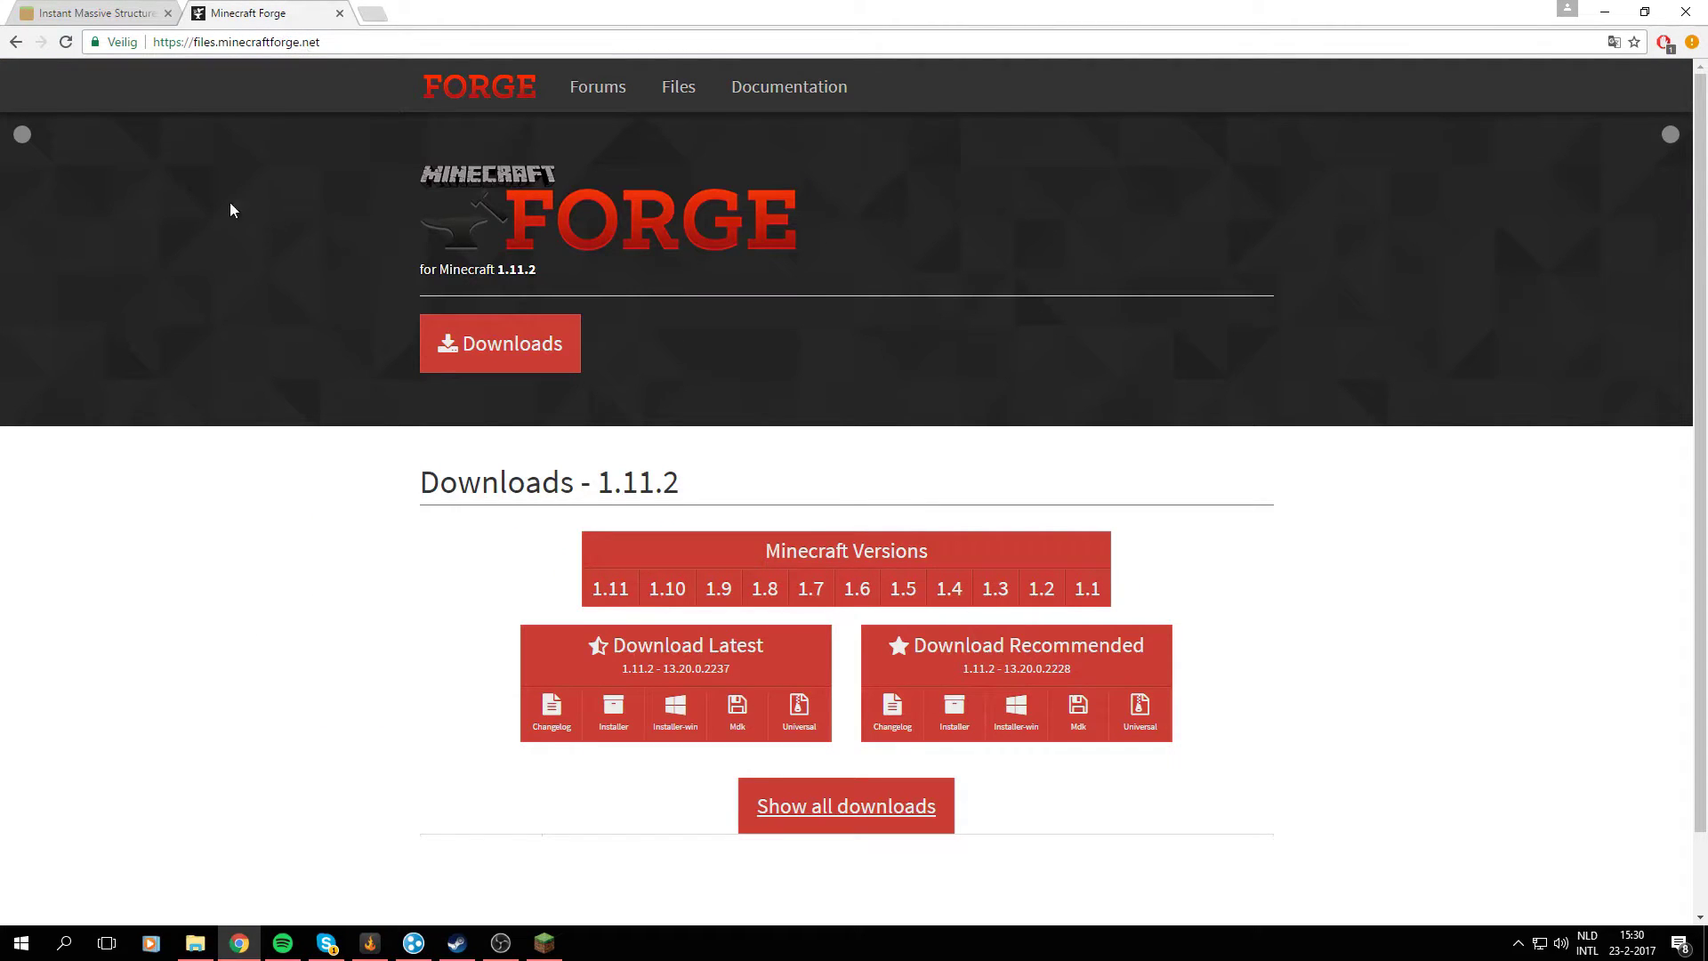
click(116, 7)
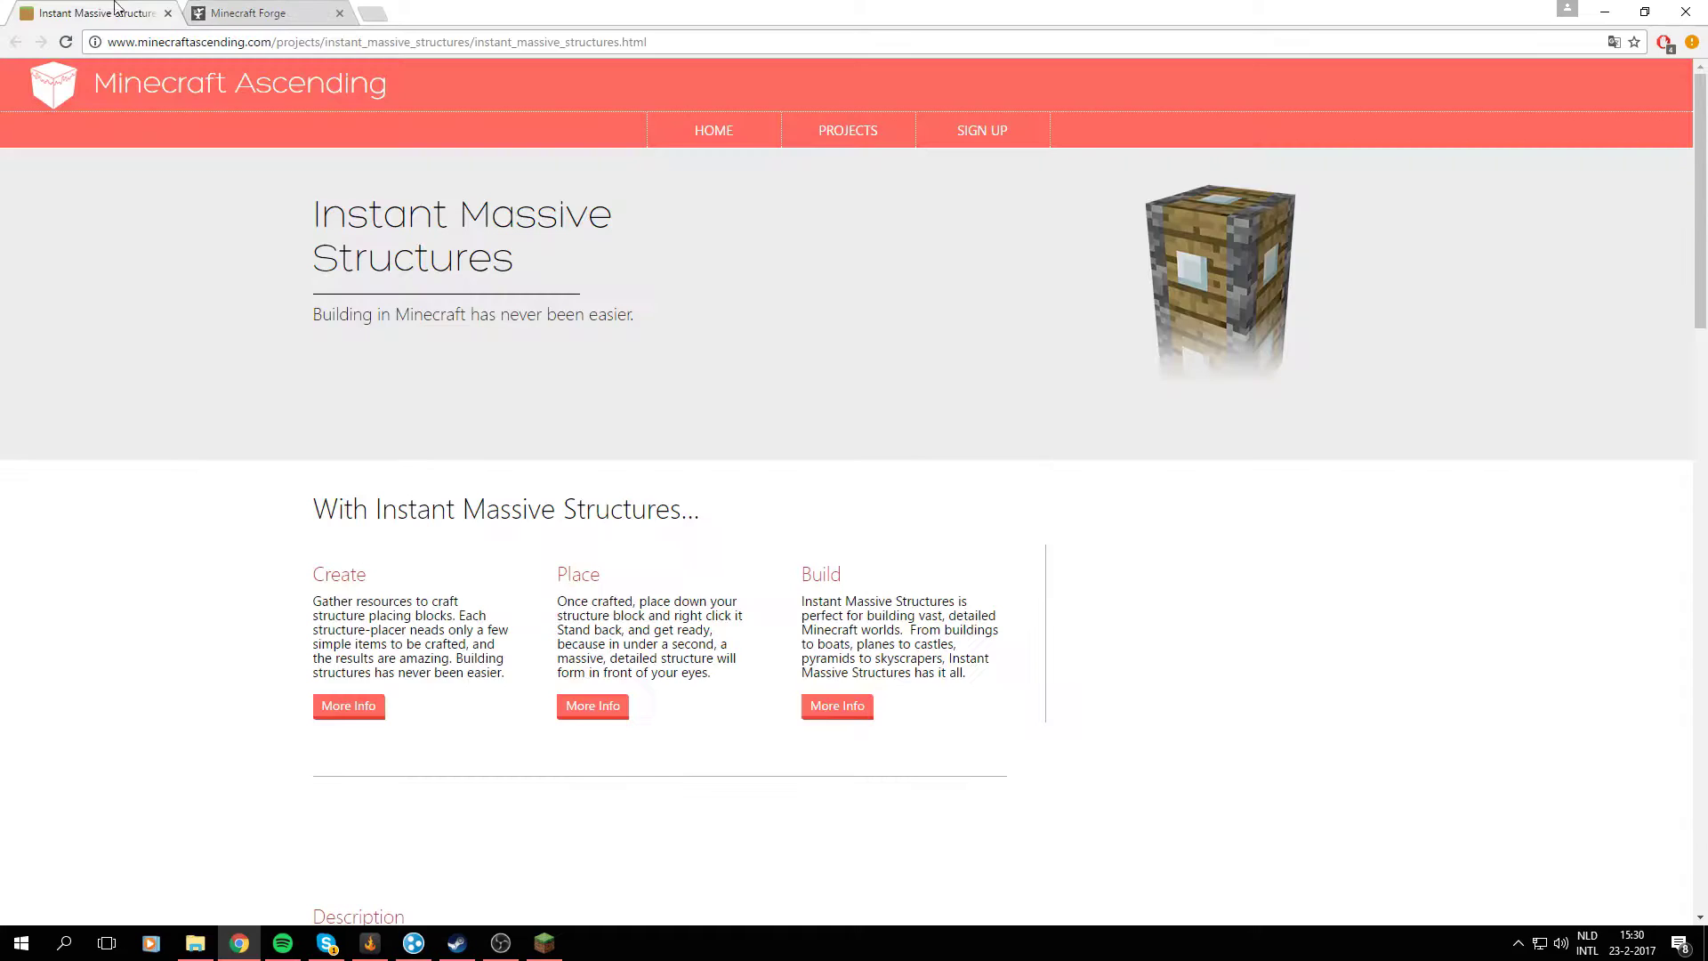
- Download the recommended Windows installer of Minecraft Forge 1.11.2 - 13.20.0.2228, skipping the advertisement page
click(222, 7)
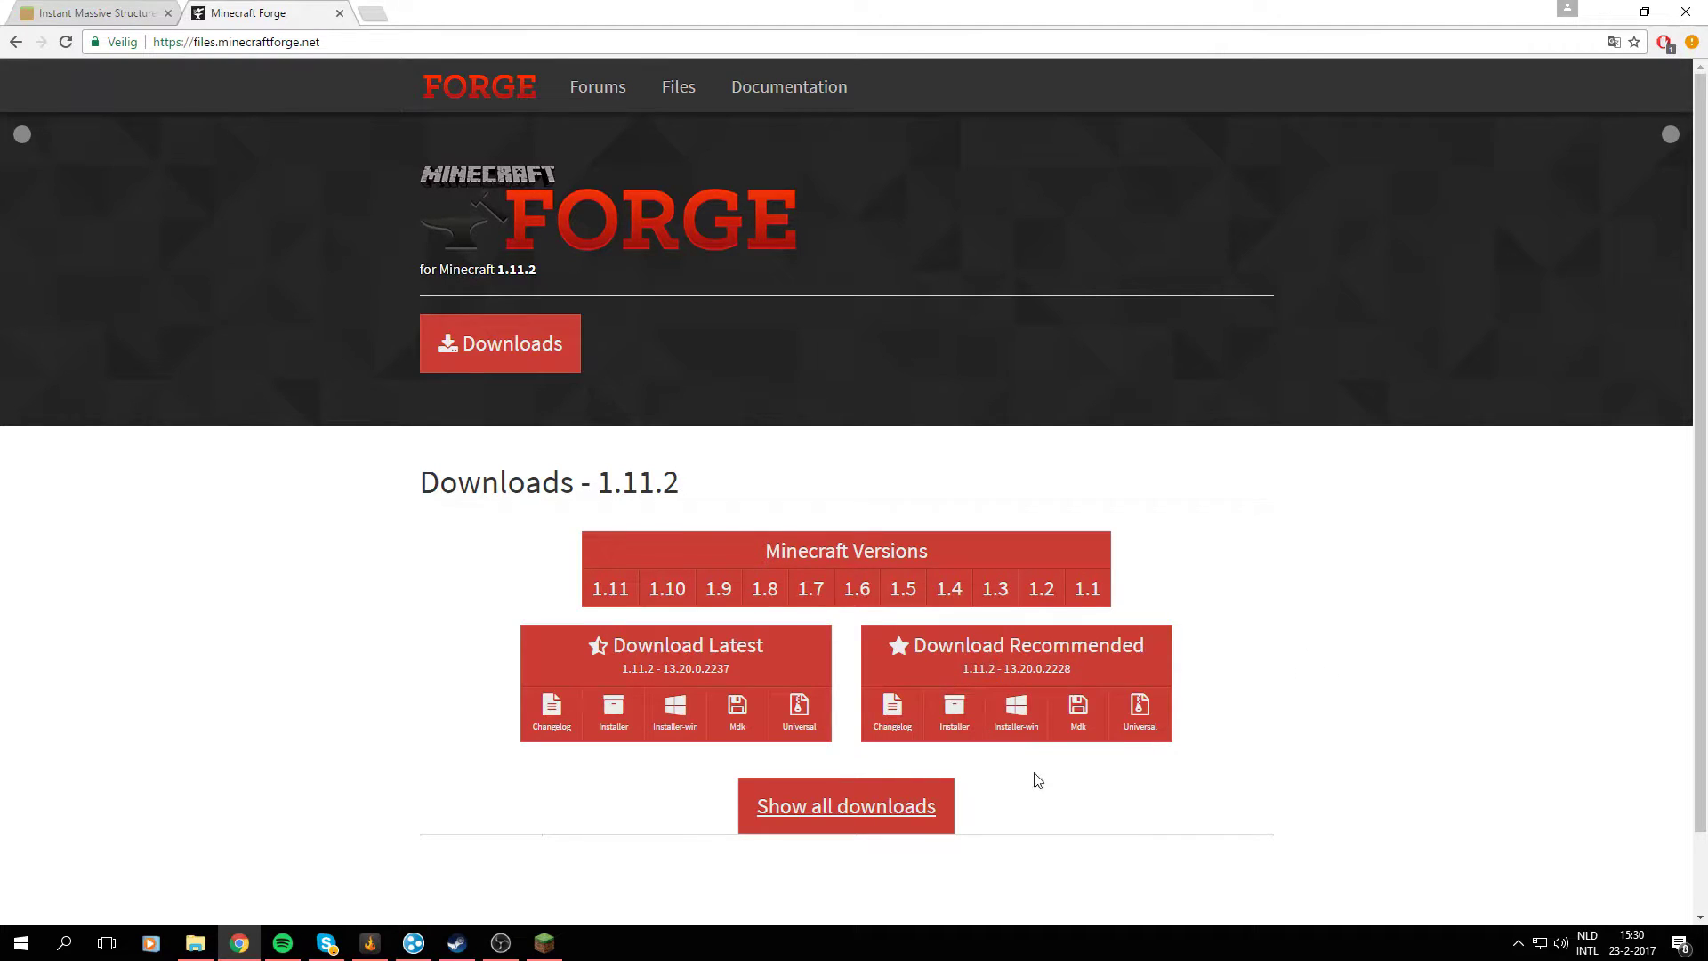
click(1022, 717)
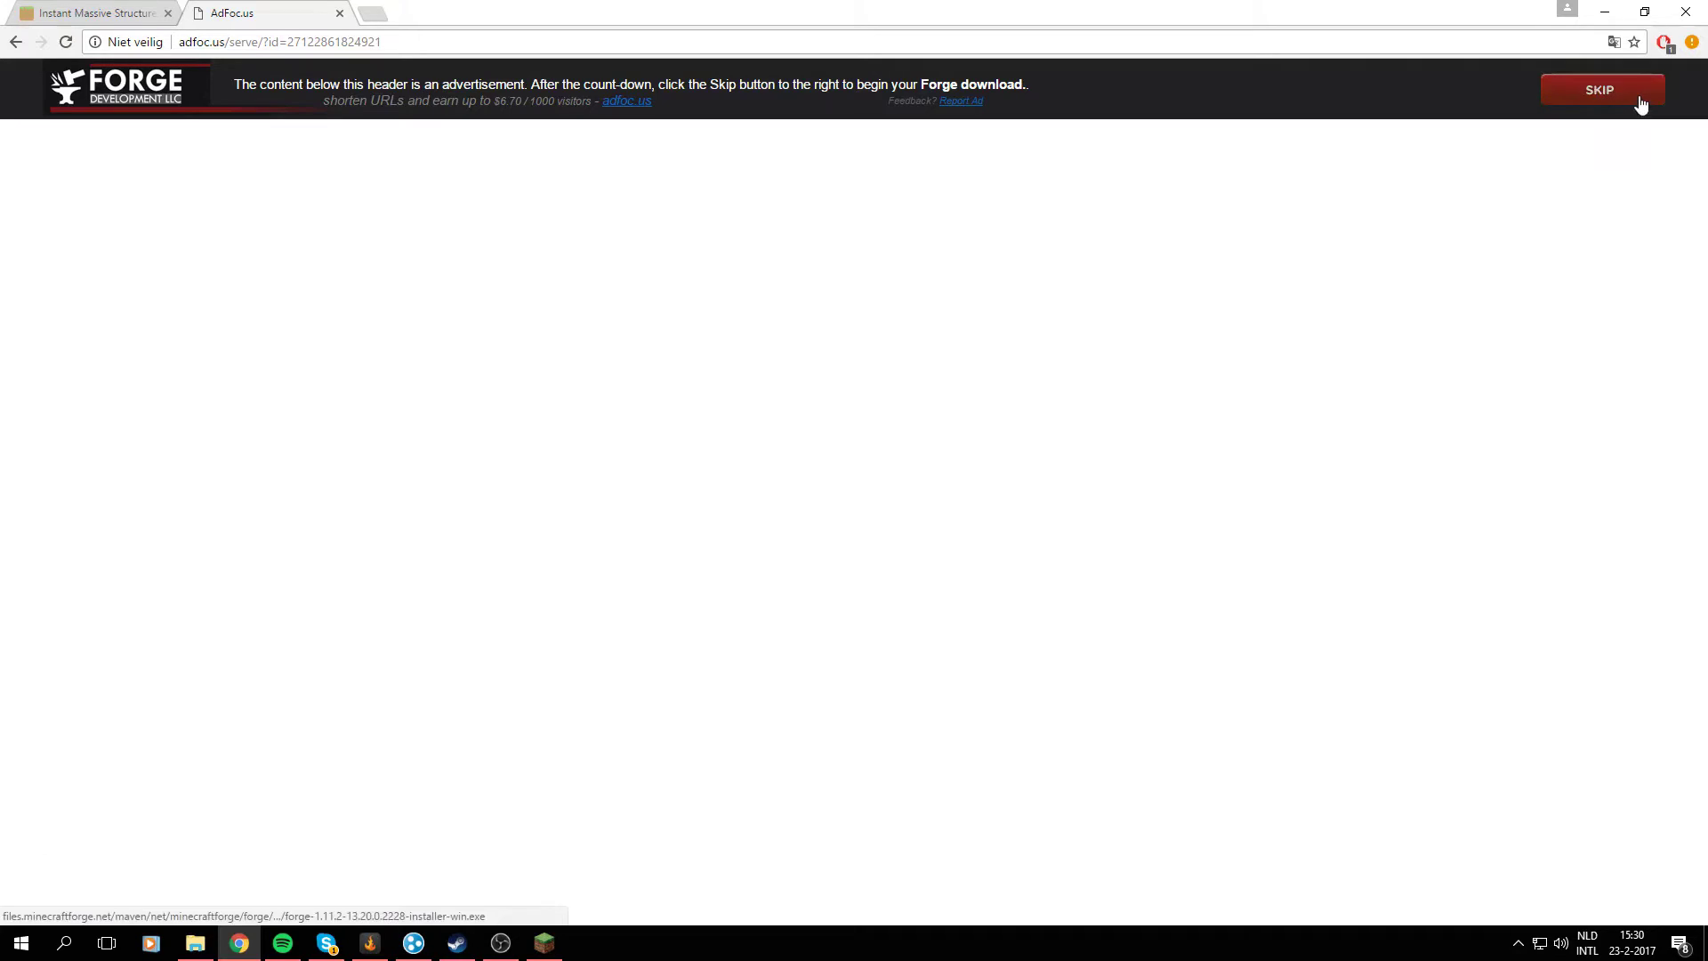
click(1638, 100)
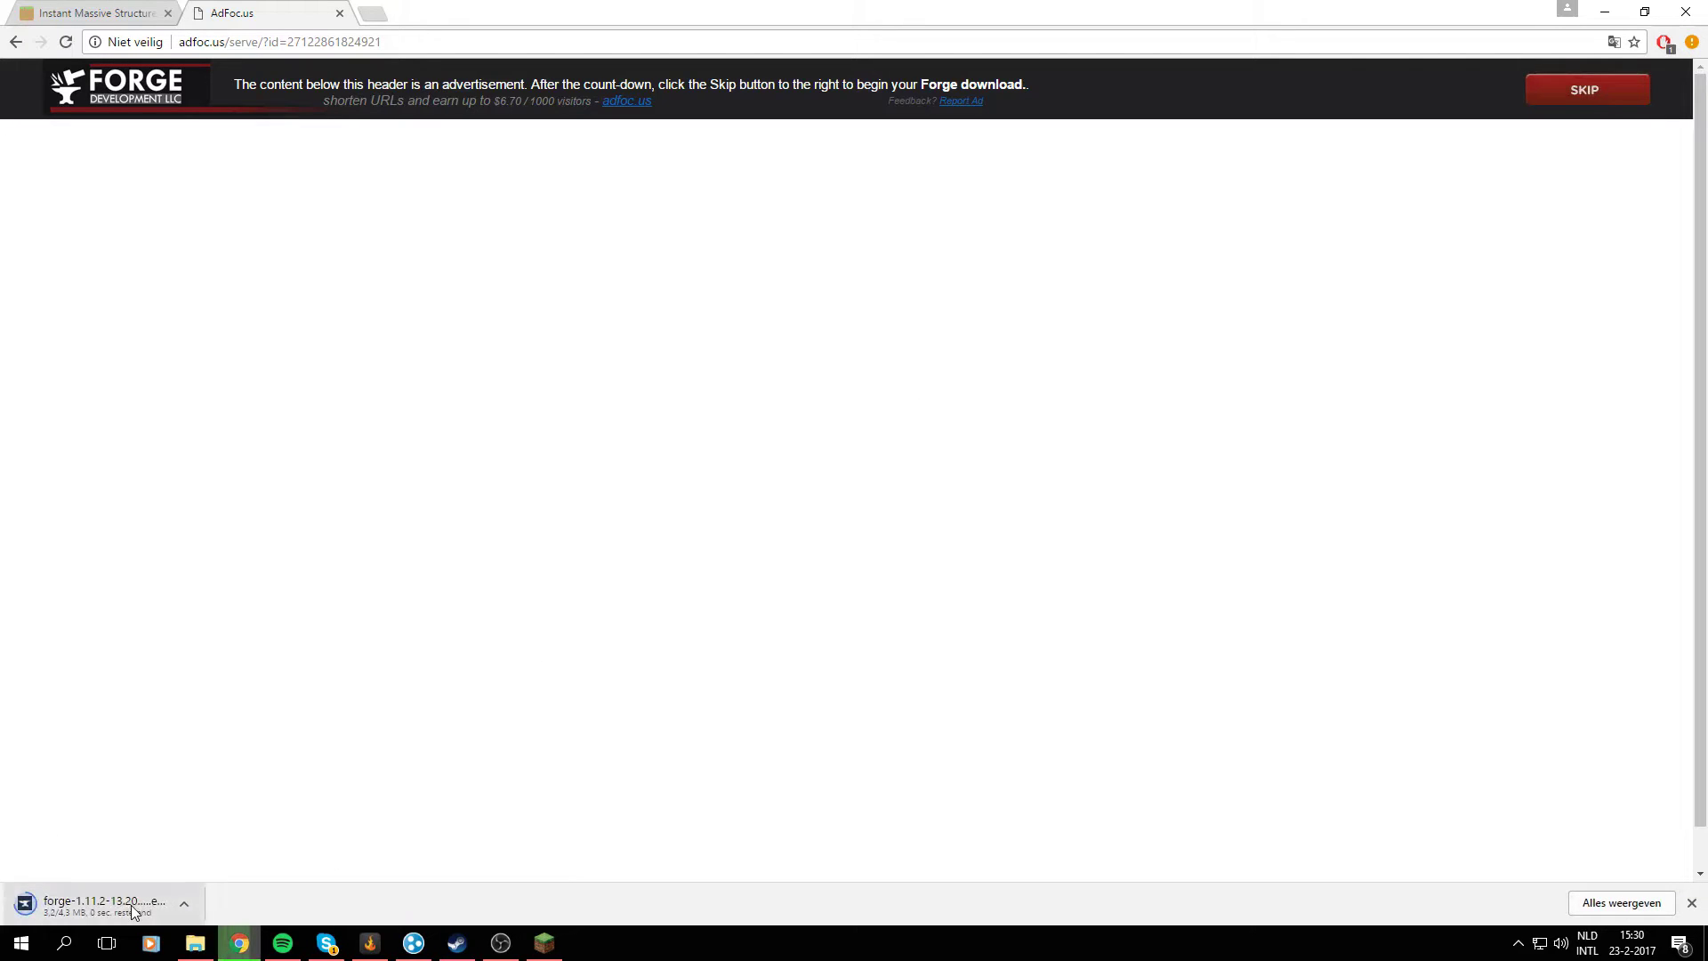
- Download the Instant Massive Structures Mod Unlimited for Minecraft 1.11 from the Minecraft Ascending site
click(124, 12)
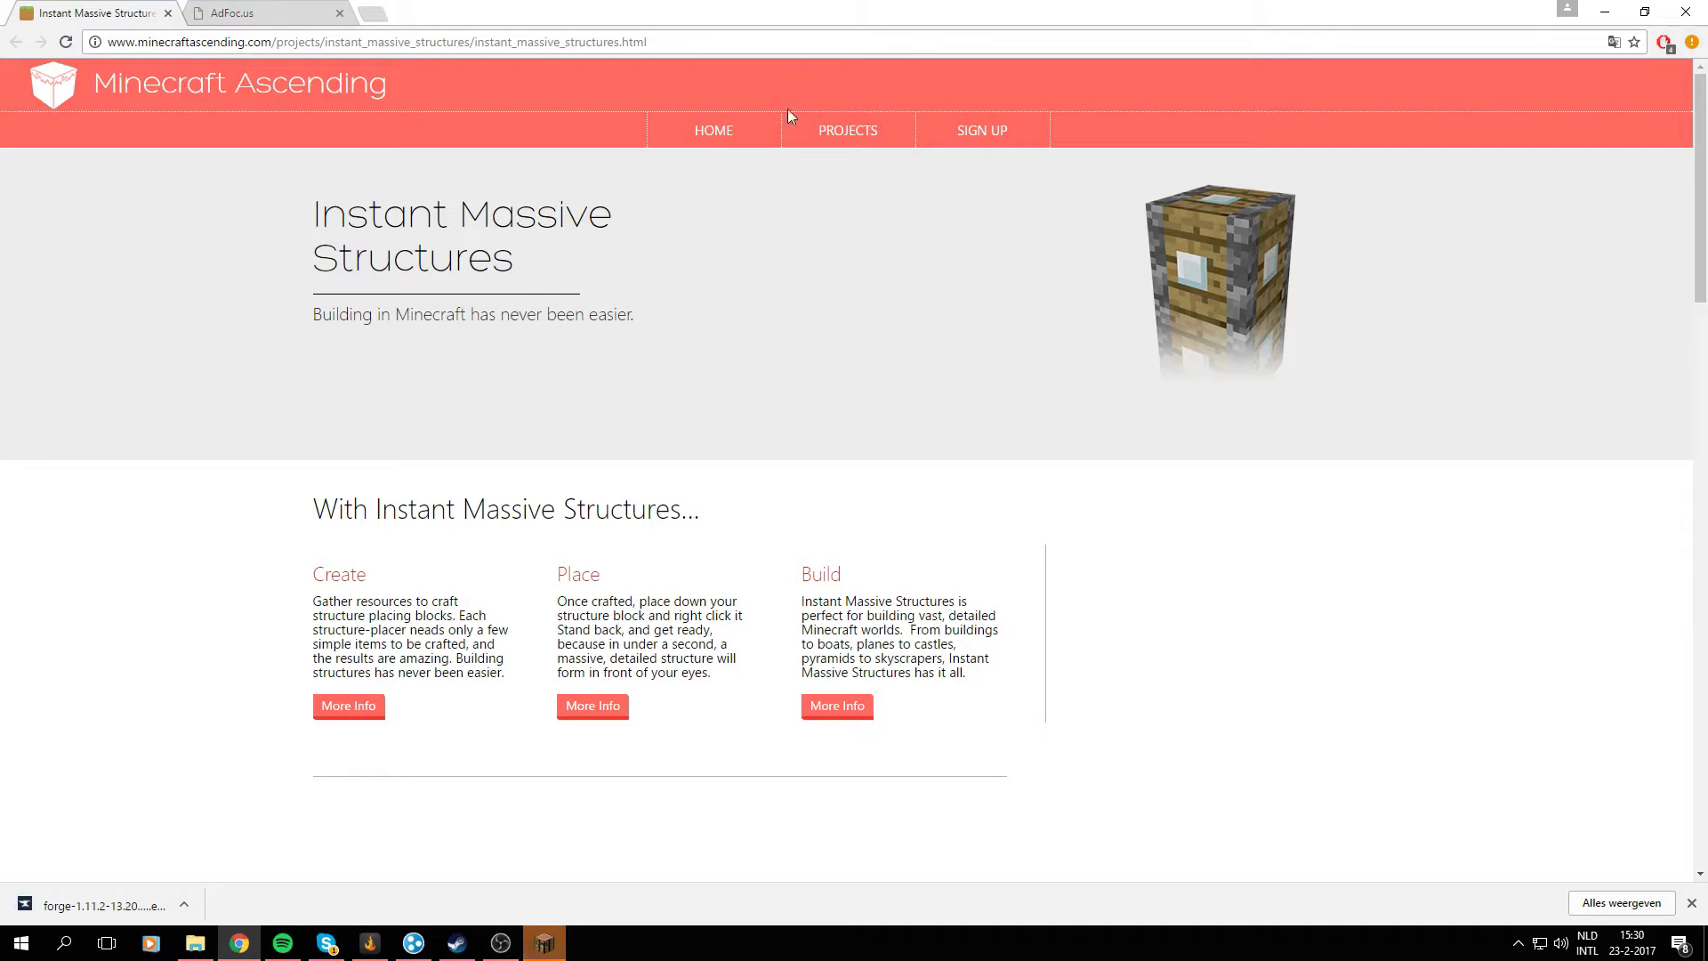
scroll(333, 372, down, 15)
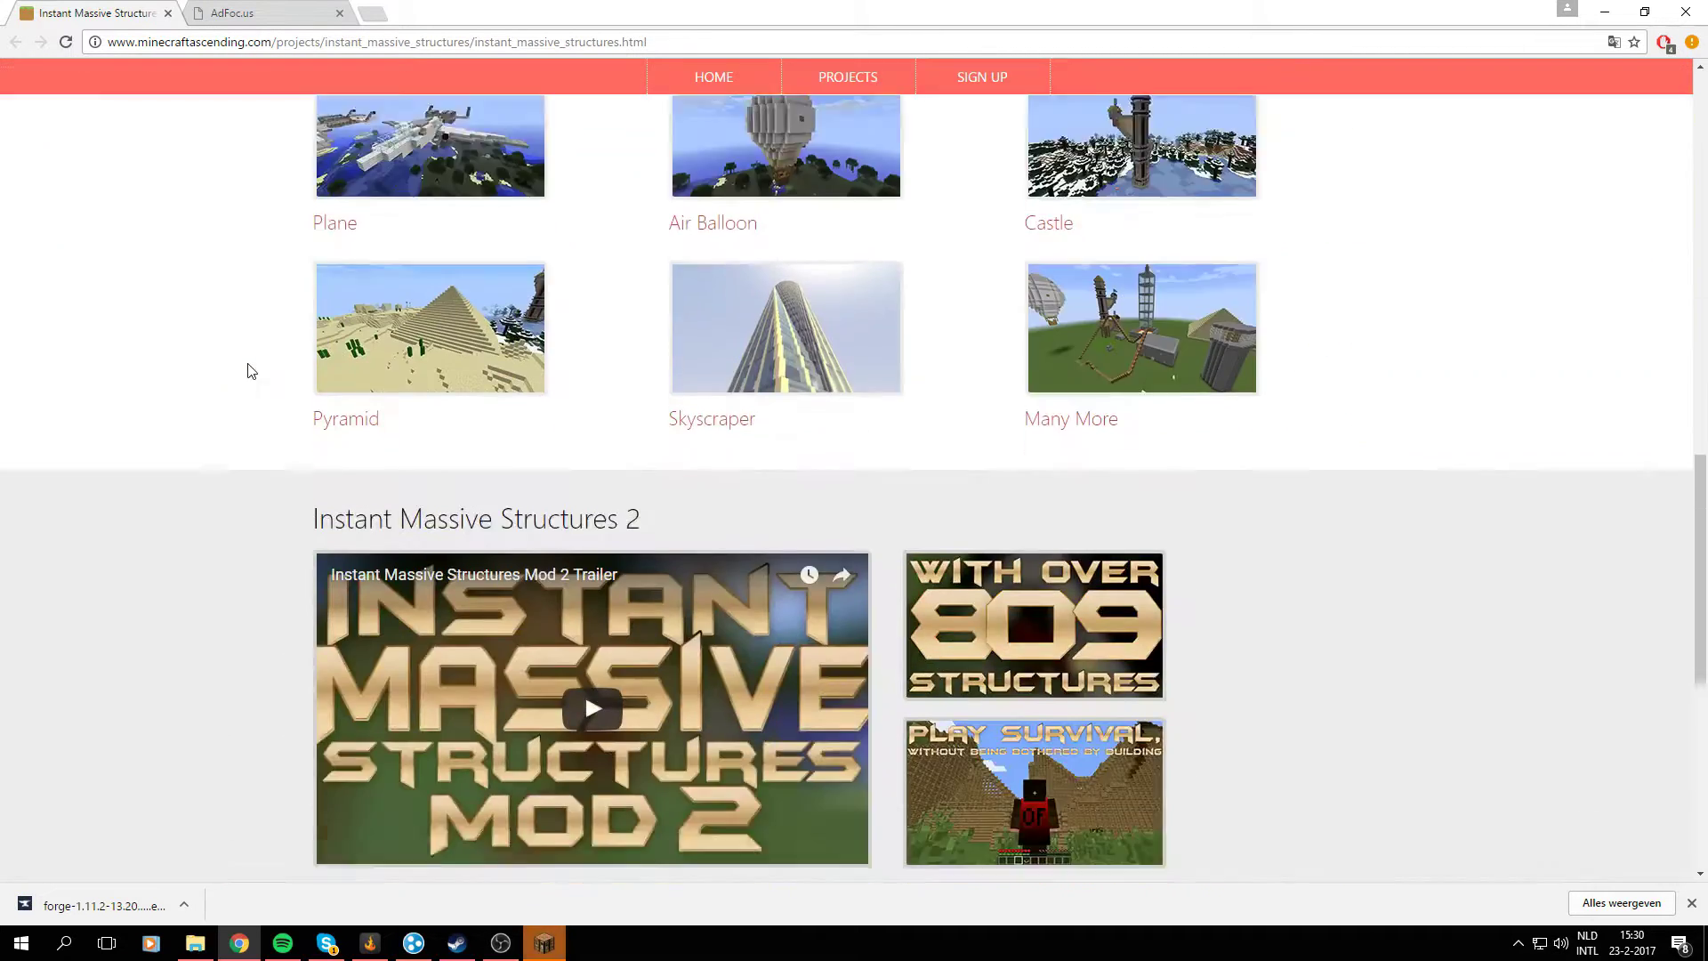
scroll(251, 371, down, 7)
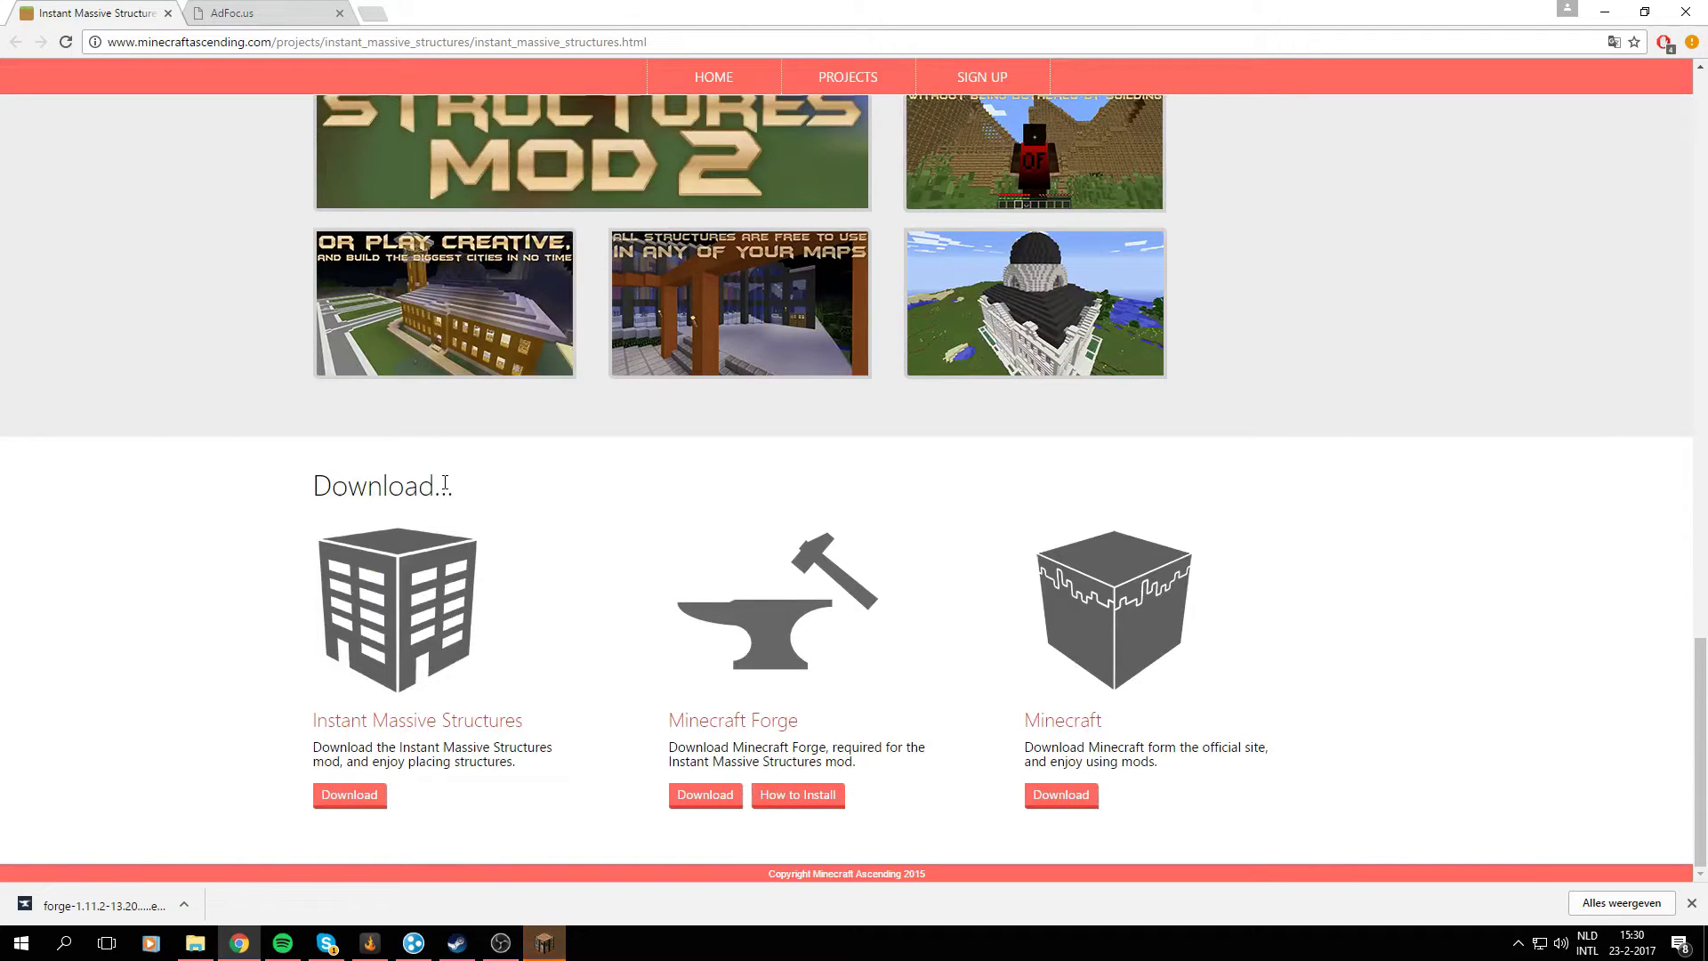
click(345, 803)
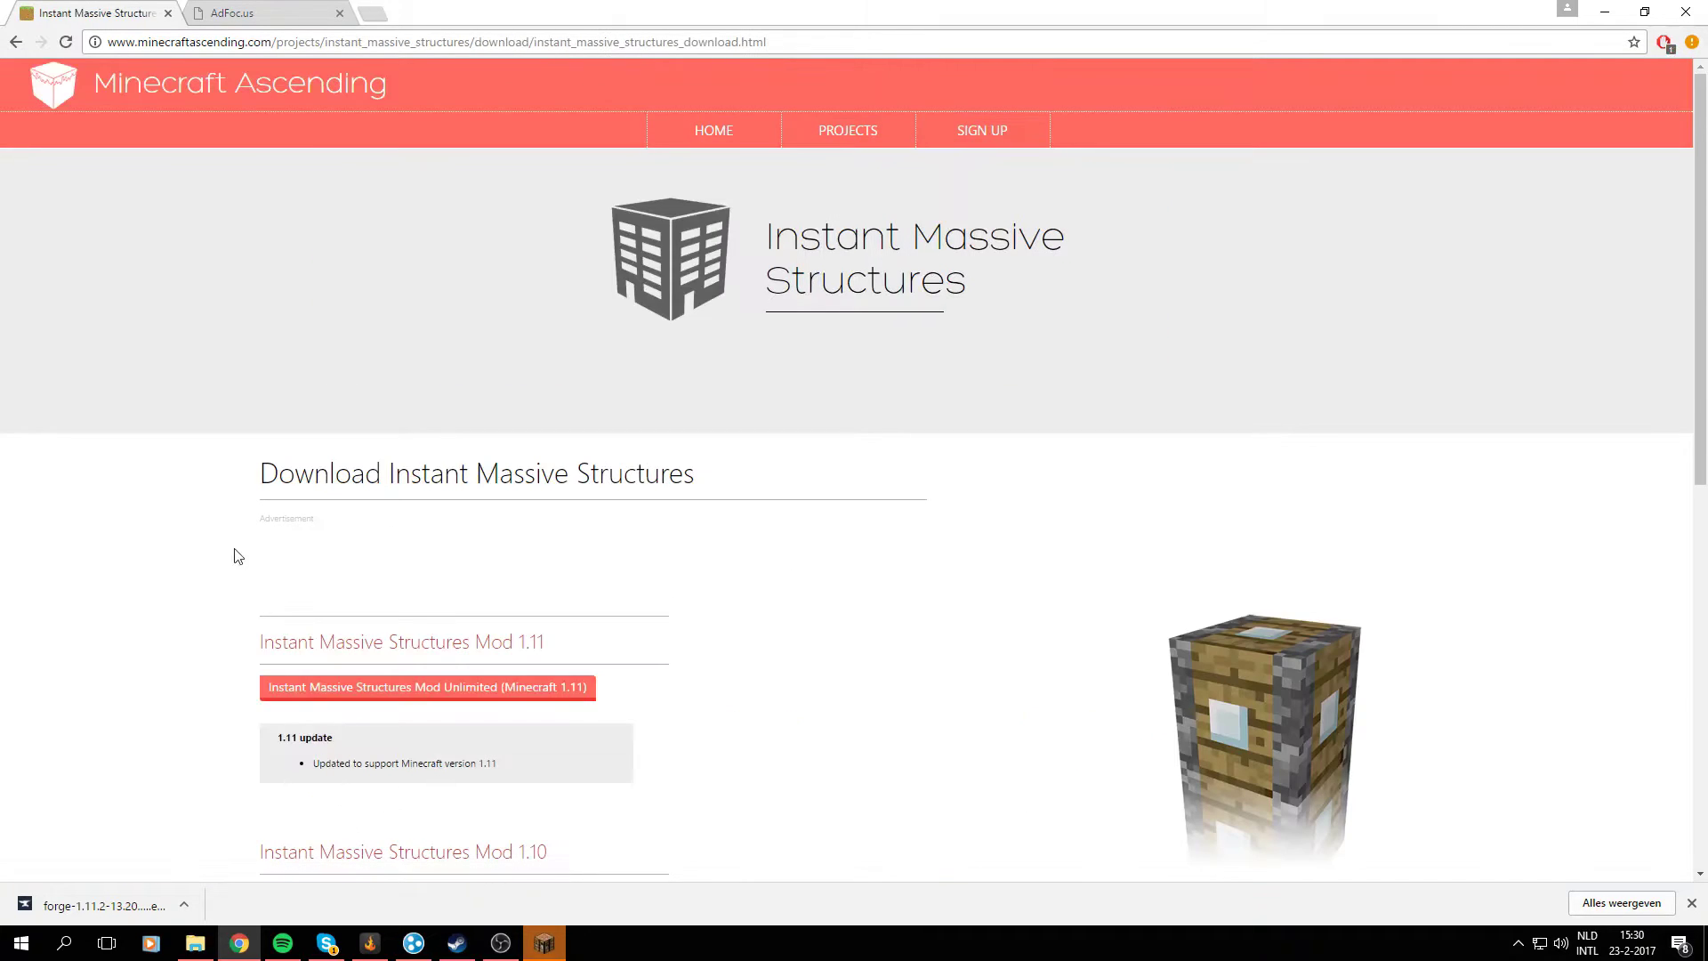
scroll(230, 553, down, 2)
scroll(188, 541, down, 2)
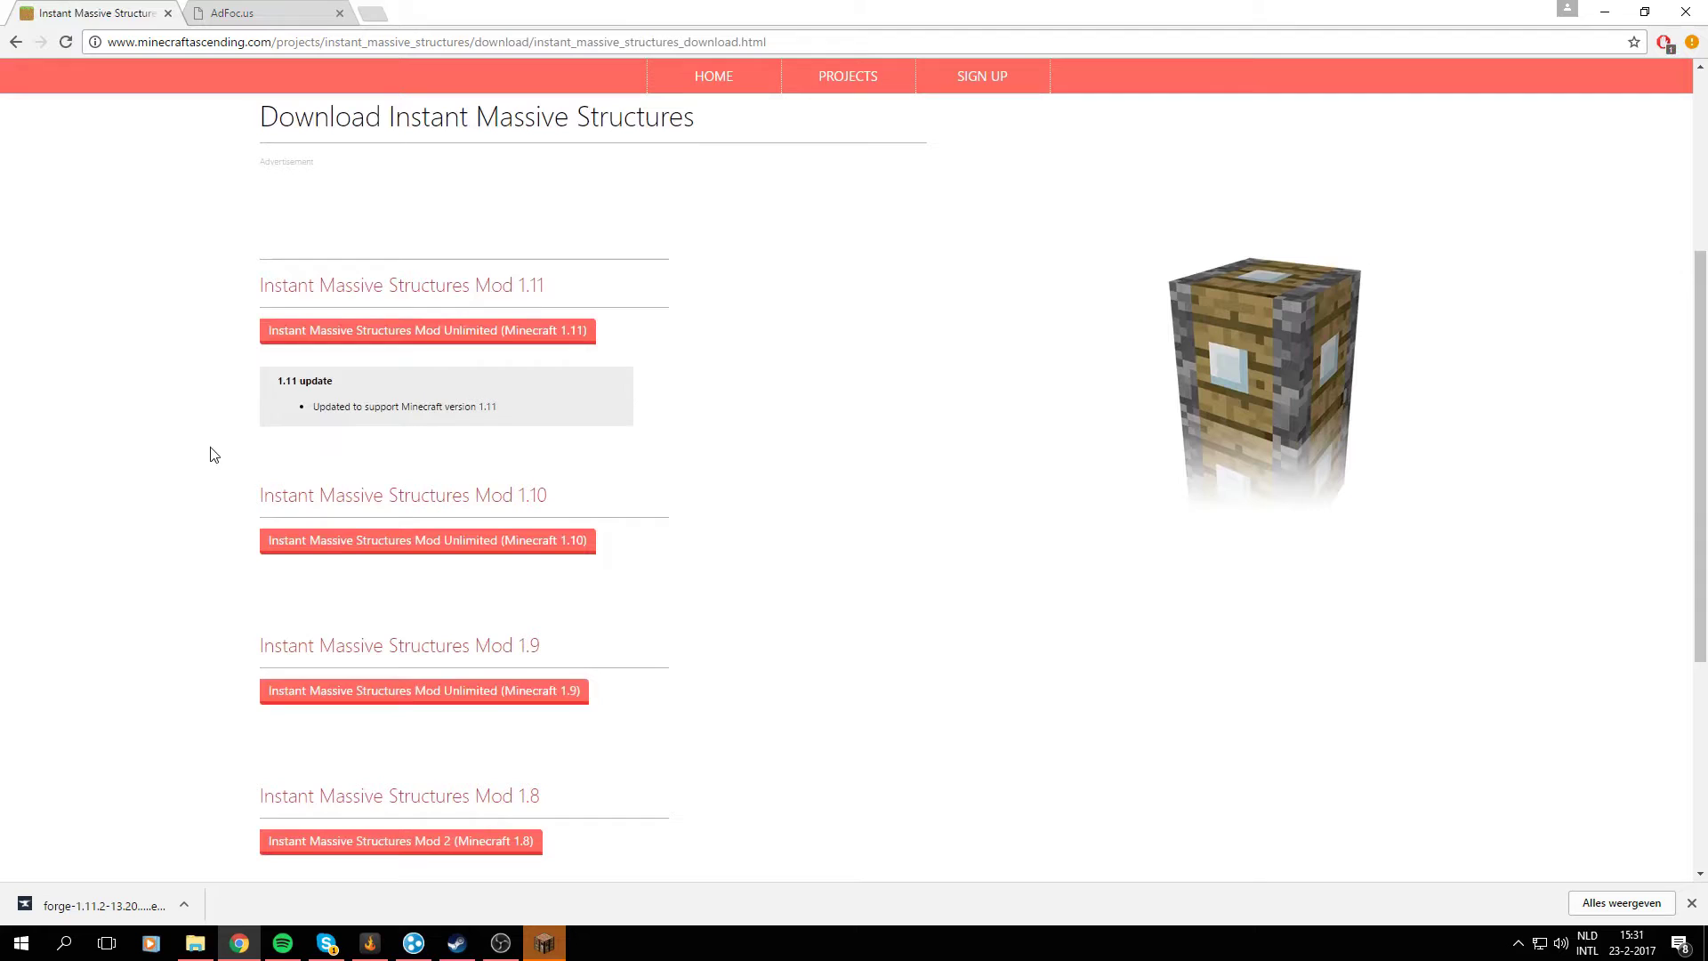
click(425, 331)
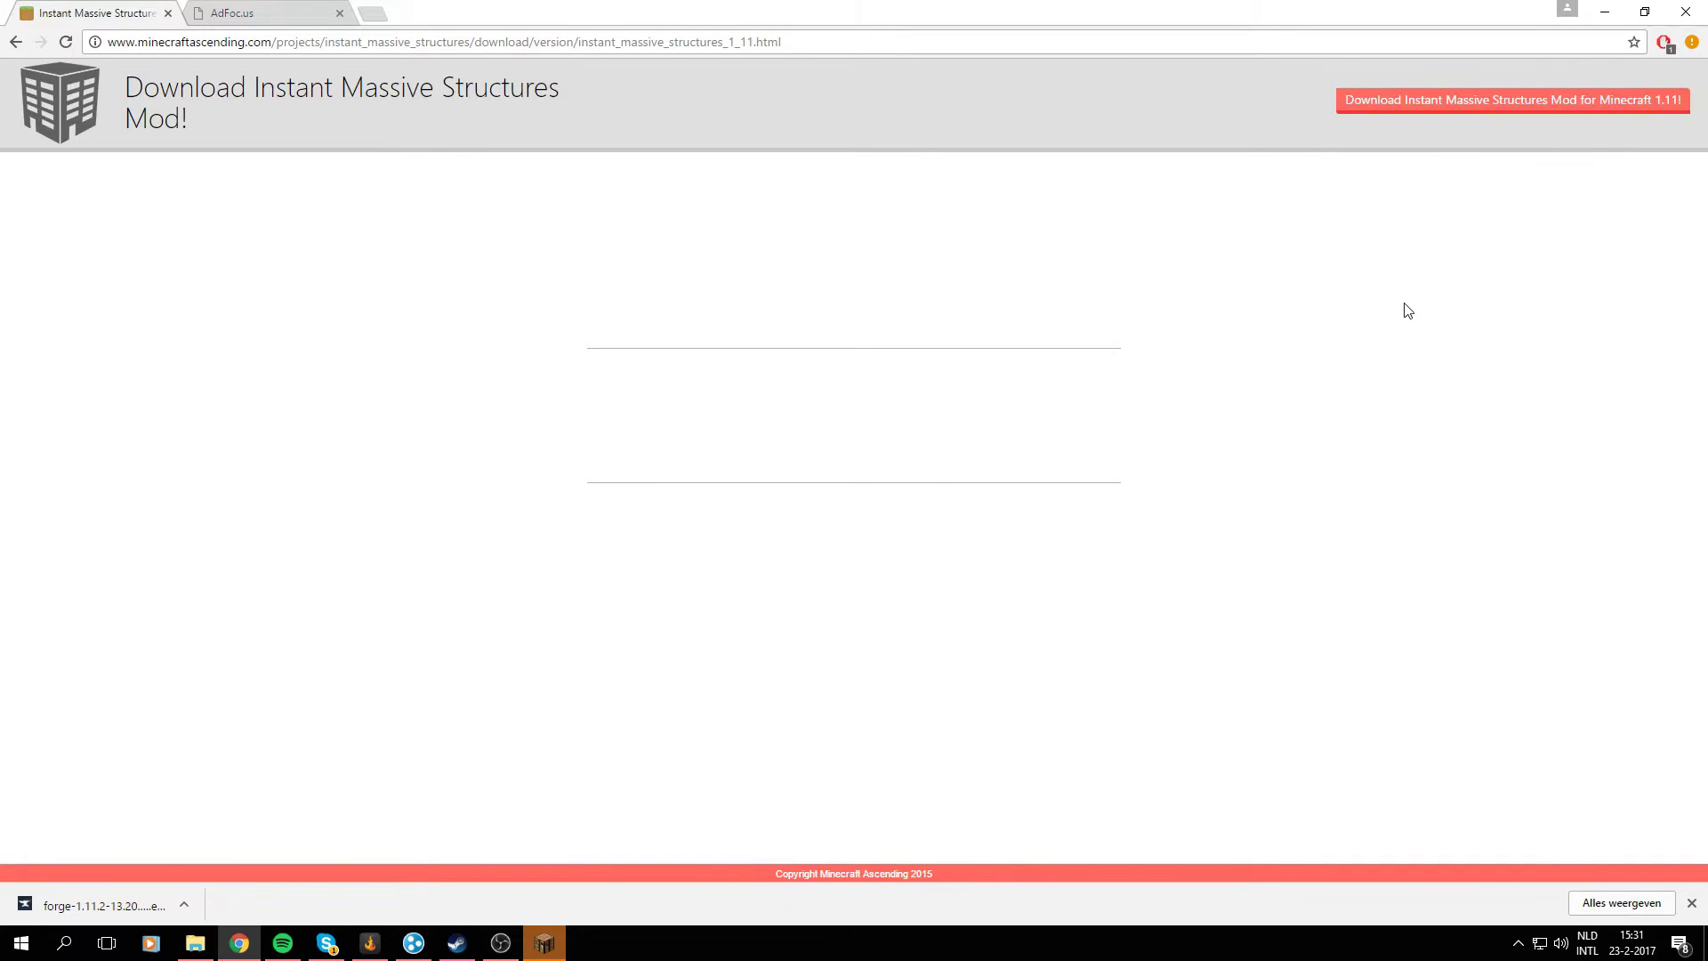
click(1415, 112)
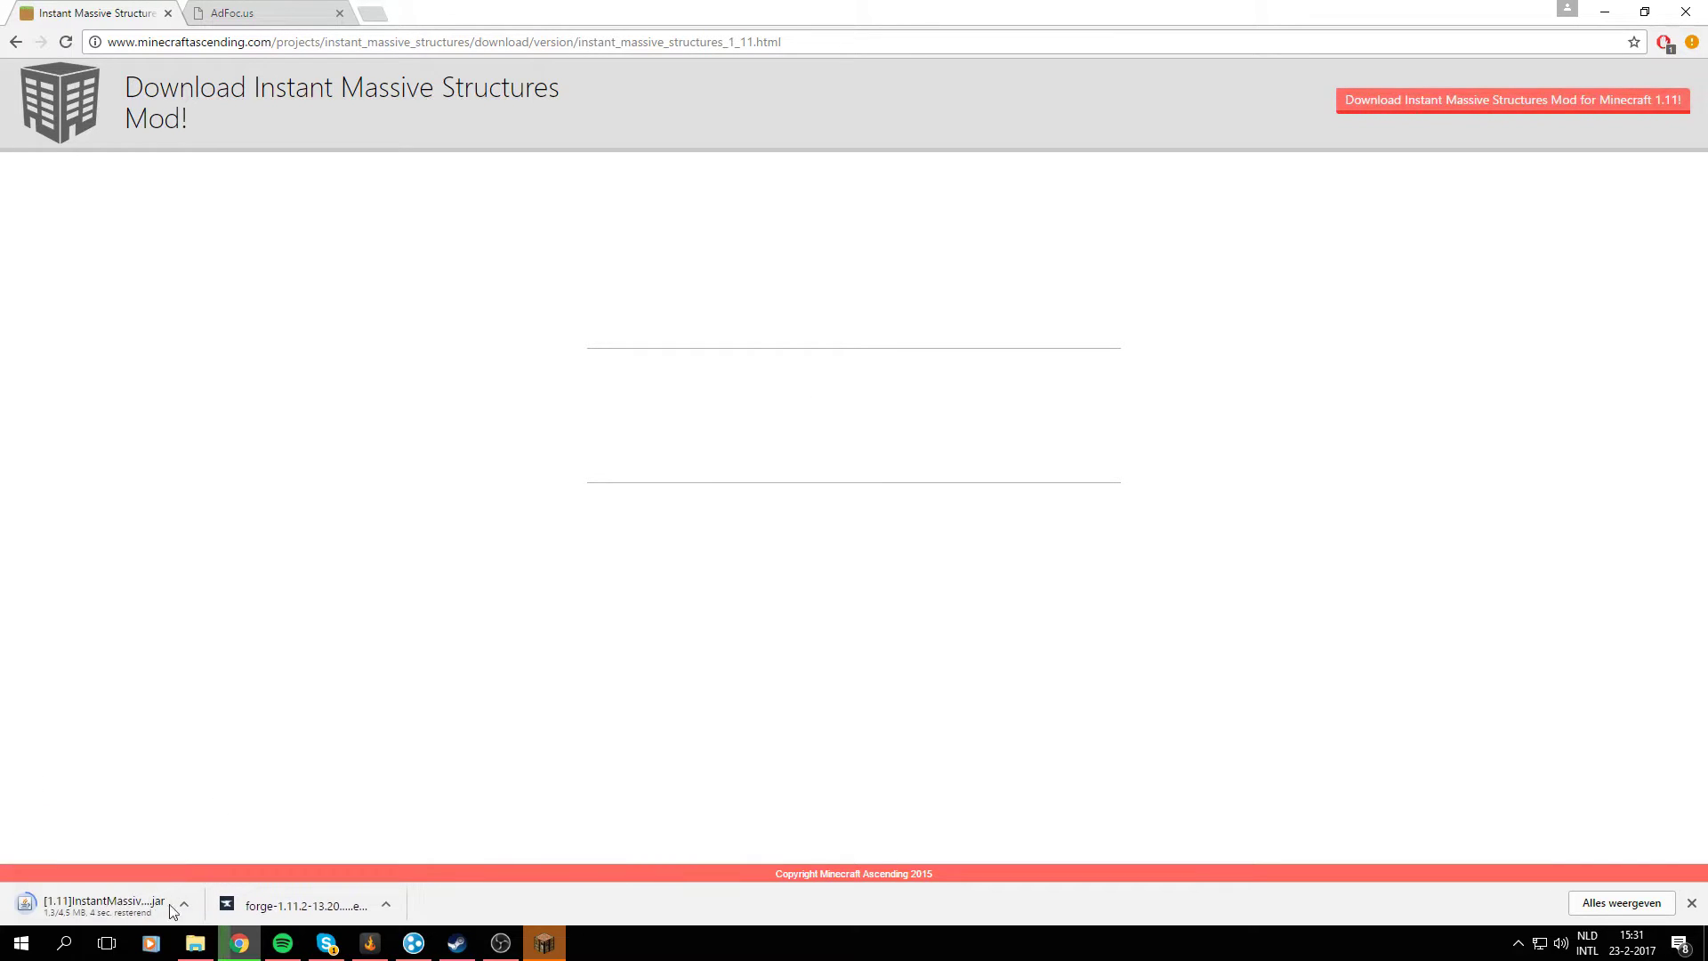
- Shrink the browser window and copy the downloaded Forge installer to the desktop, replacing the existing file
double_click(1204, 11)
click(1154, 688)
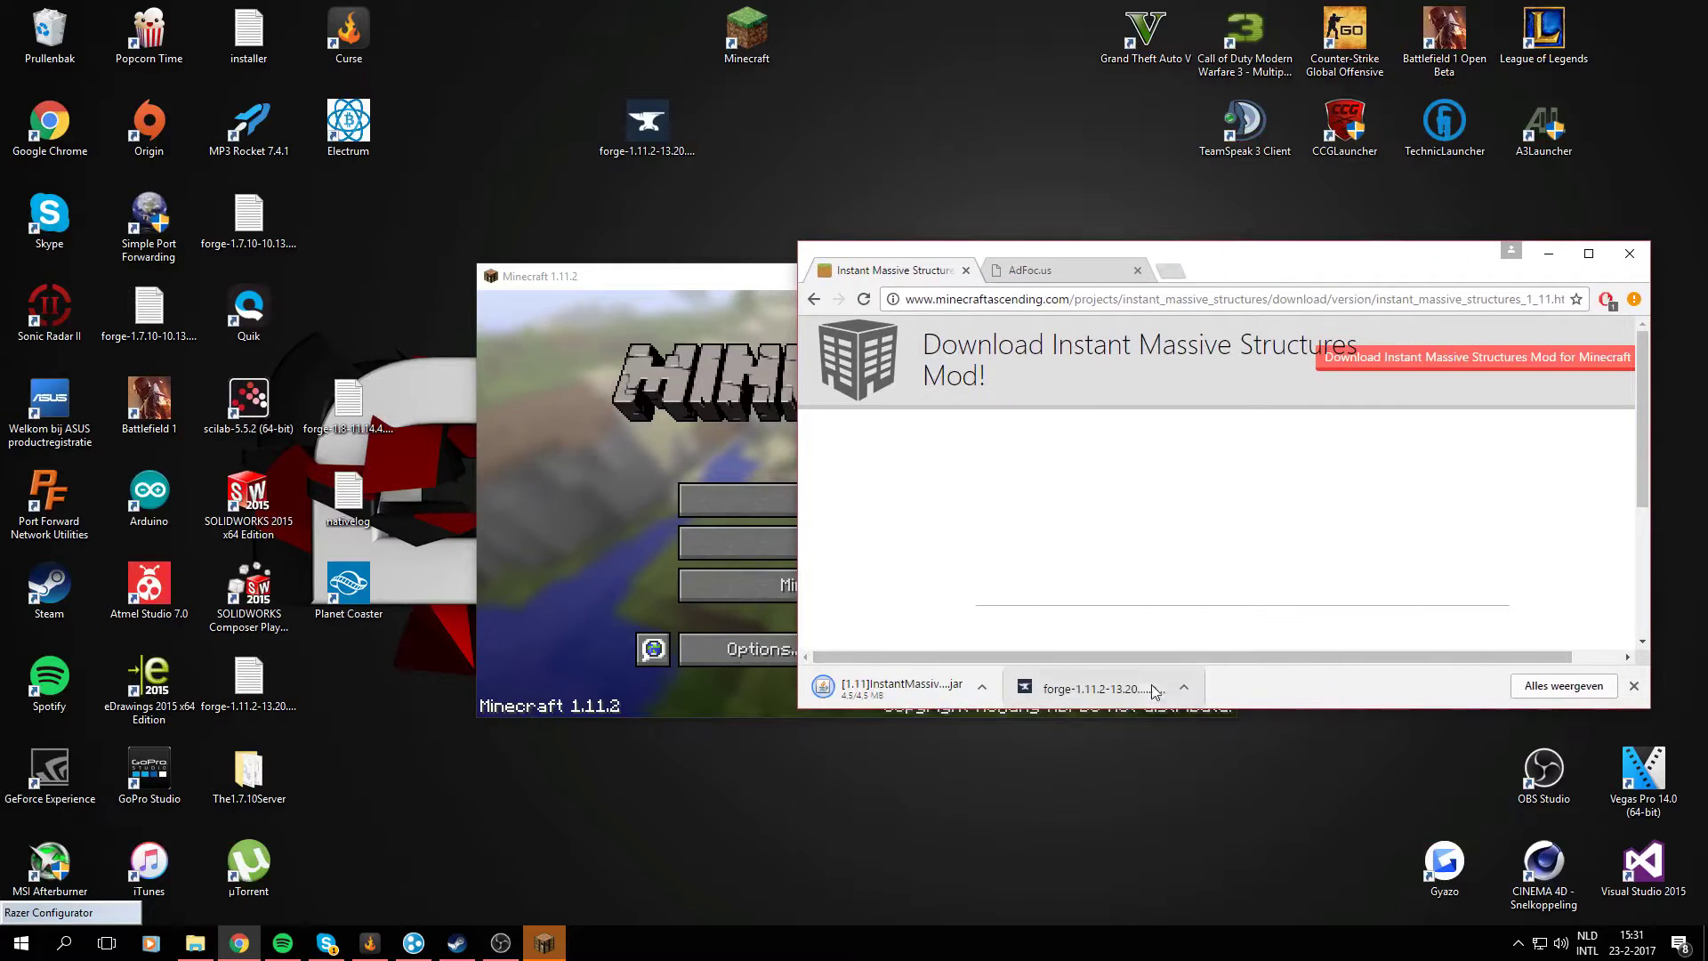
drag(1155, 690, 867, 57)
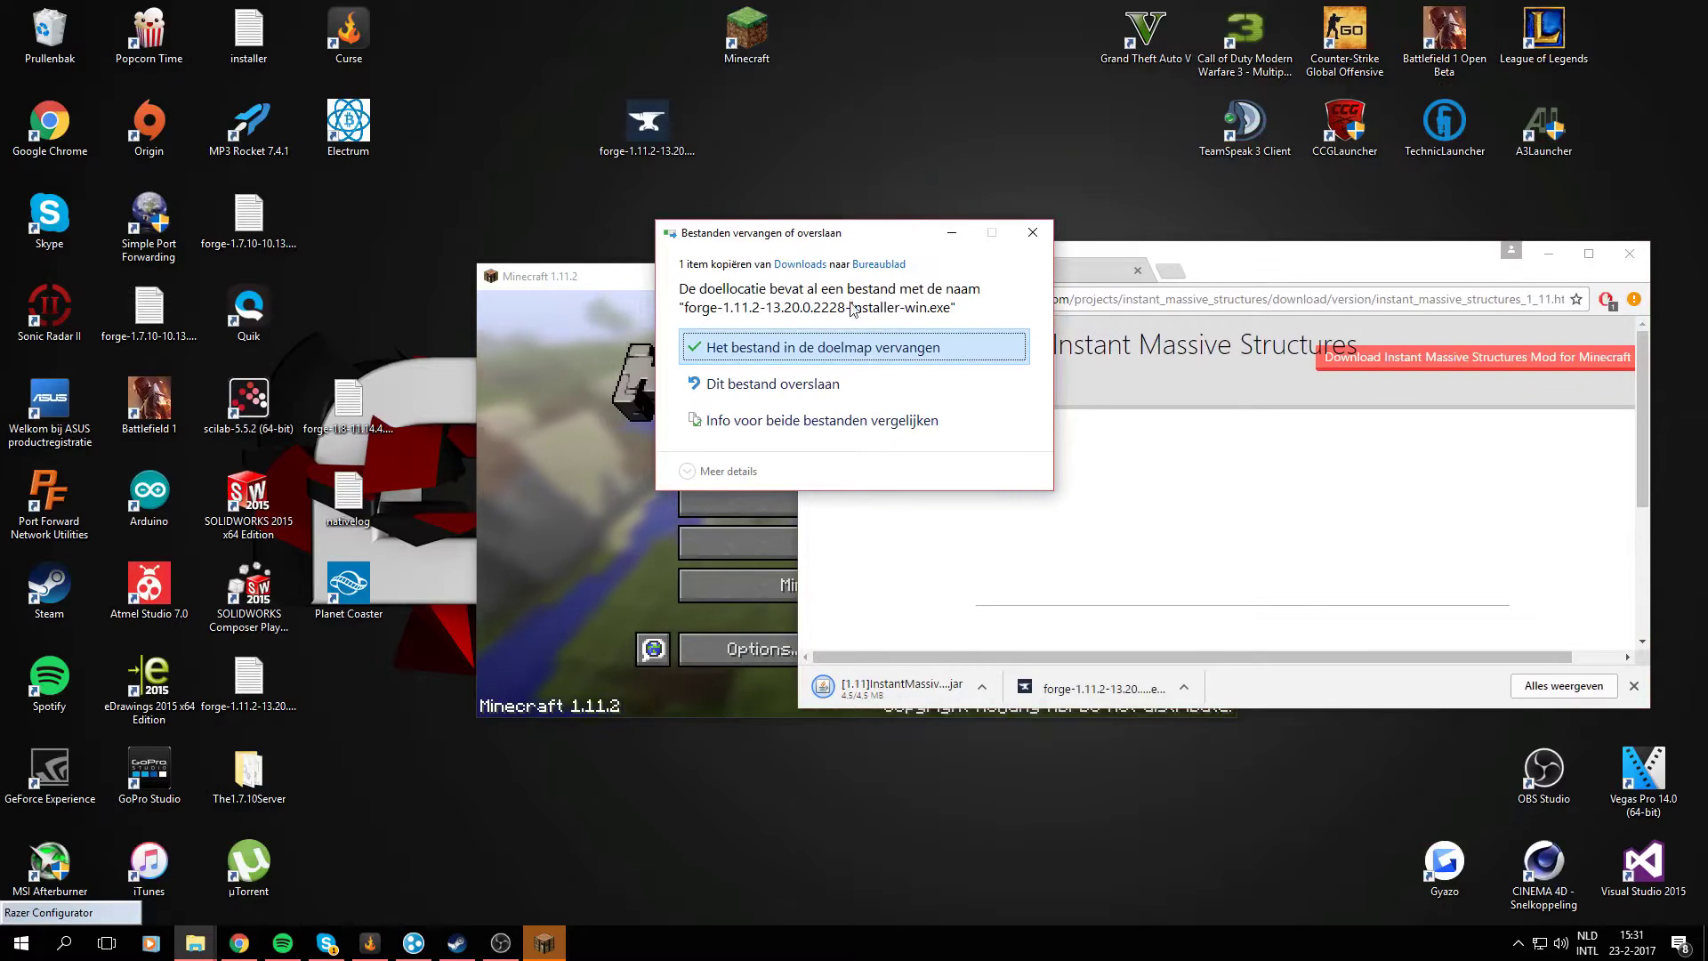
click(878, 350)
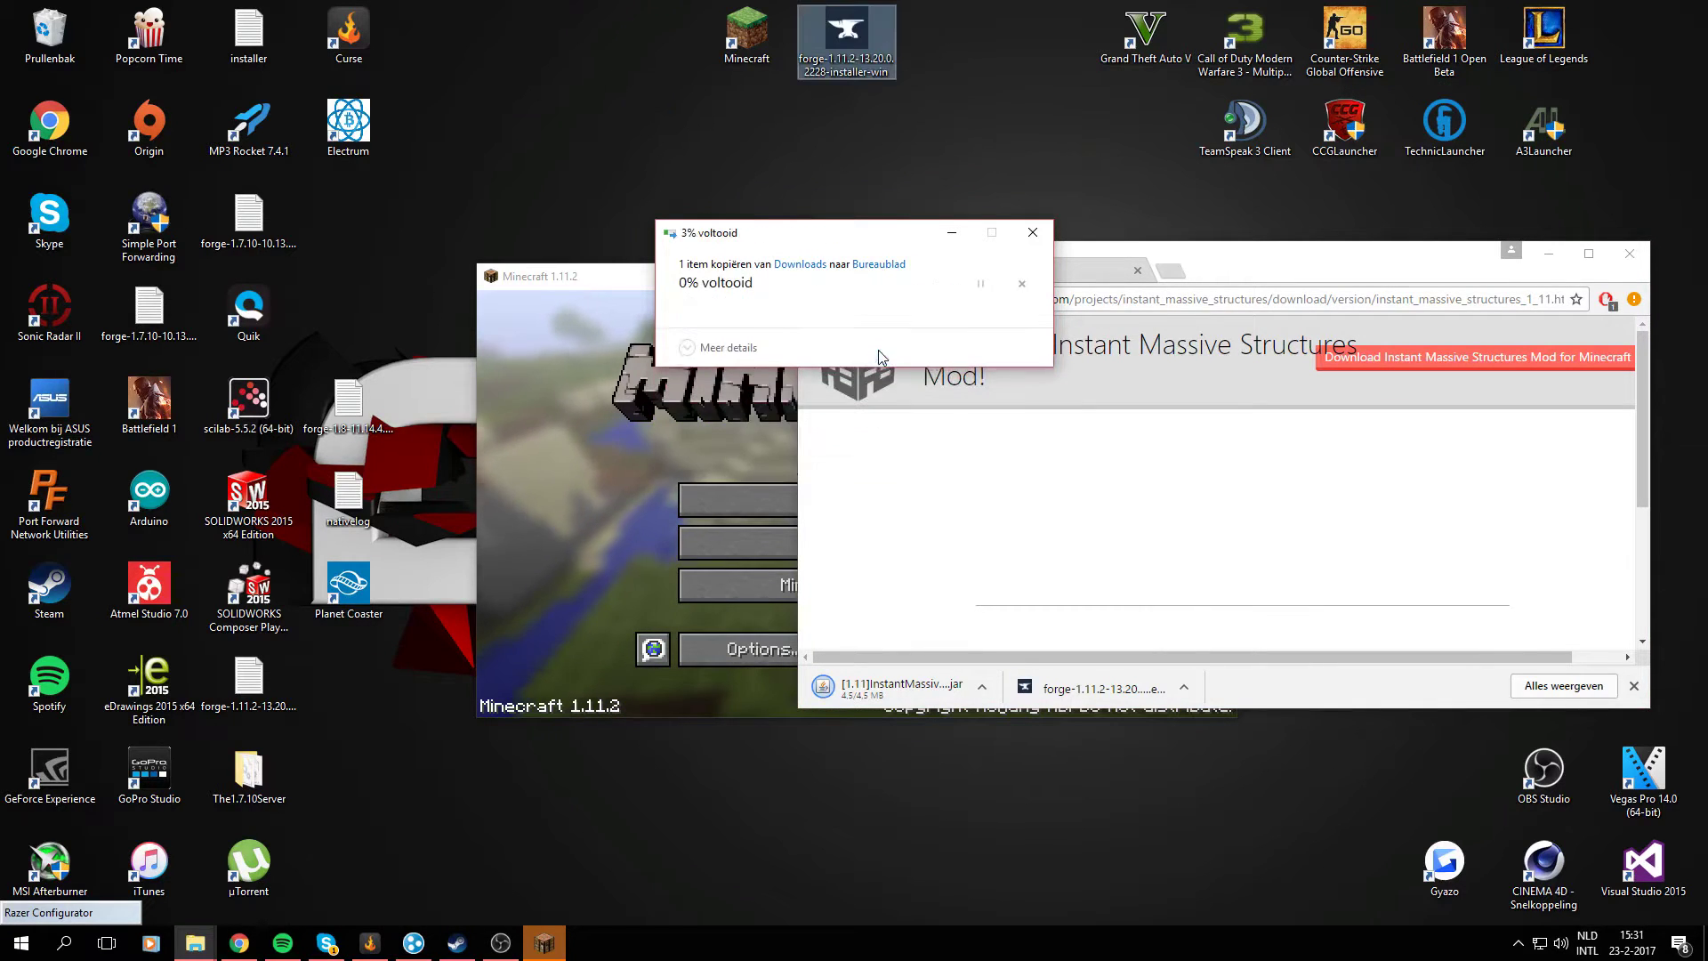
click(868, 108)
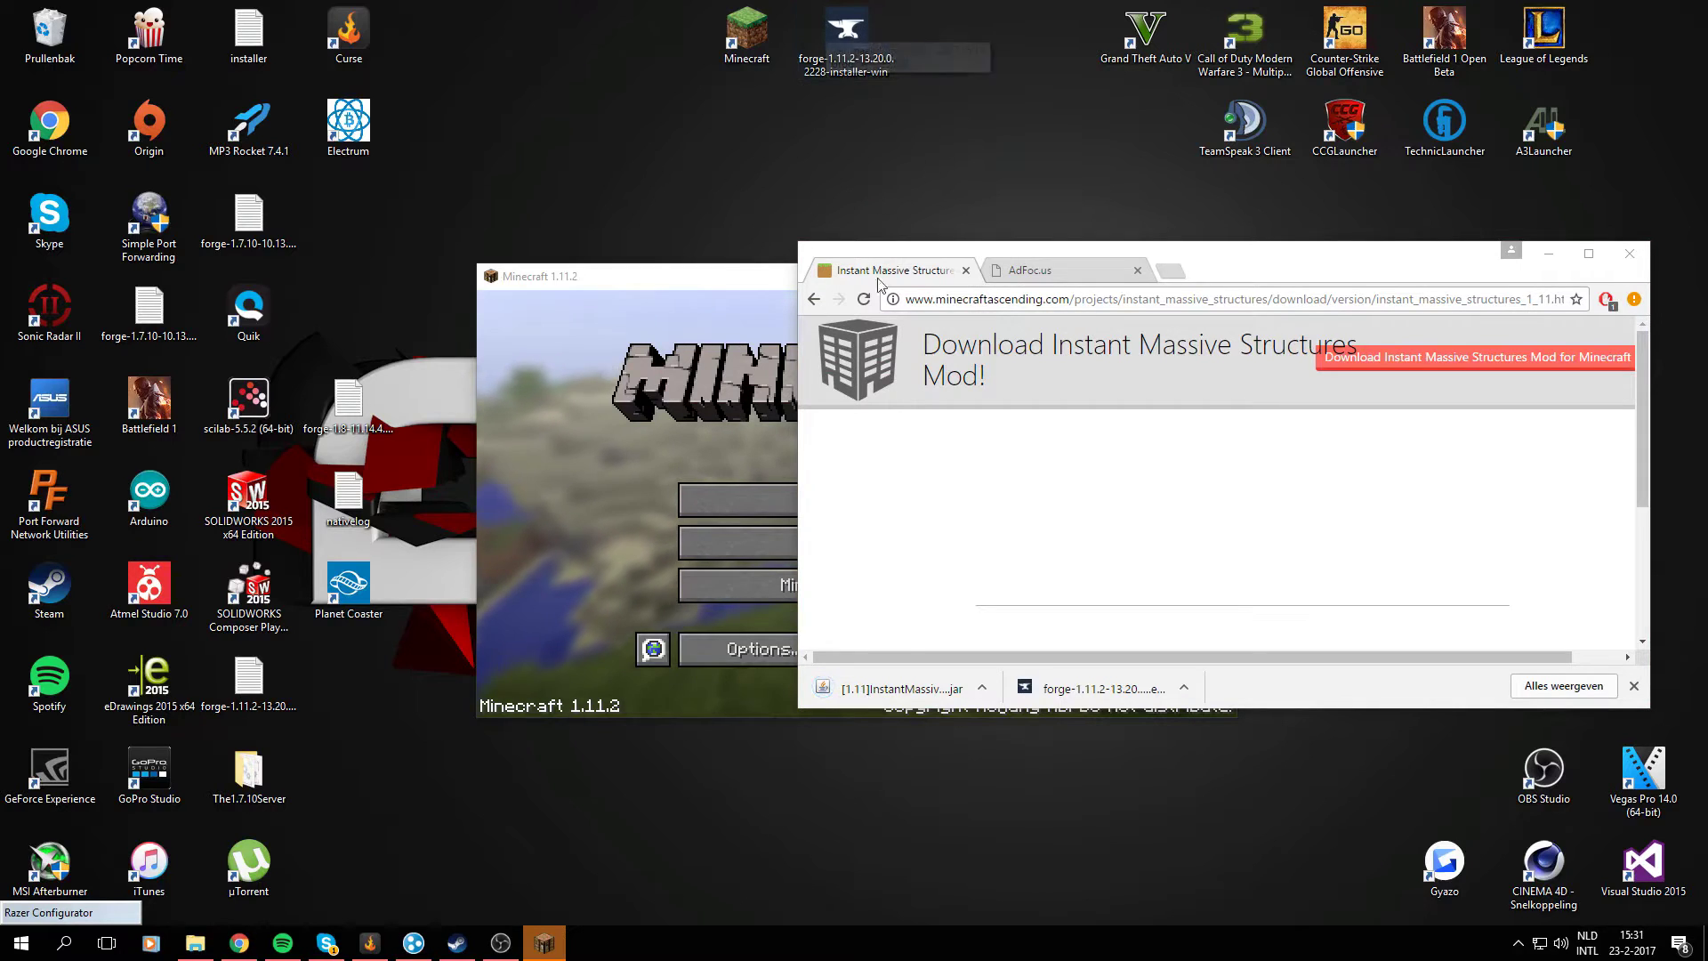
- Copy the downloaded [1.11]InstantMassiveStructuresMod file to the desktop below the Forge installer and minimise the browser
drag(901, 688, 866, 132)
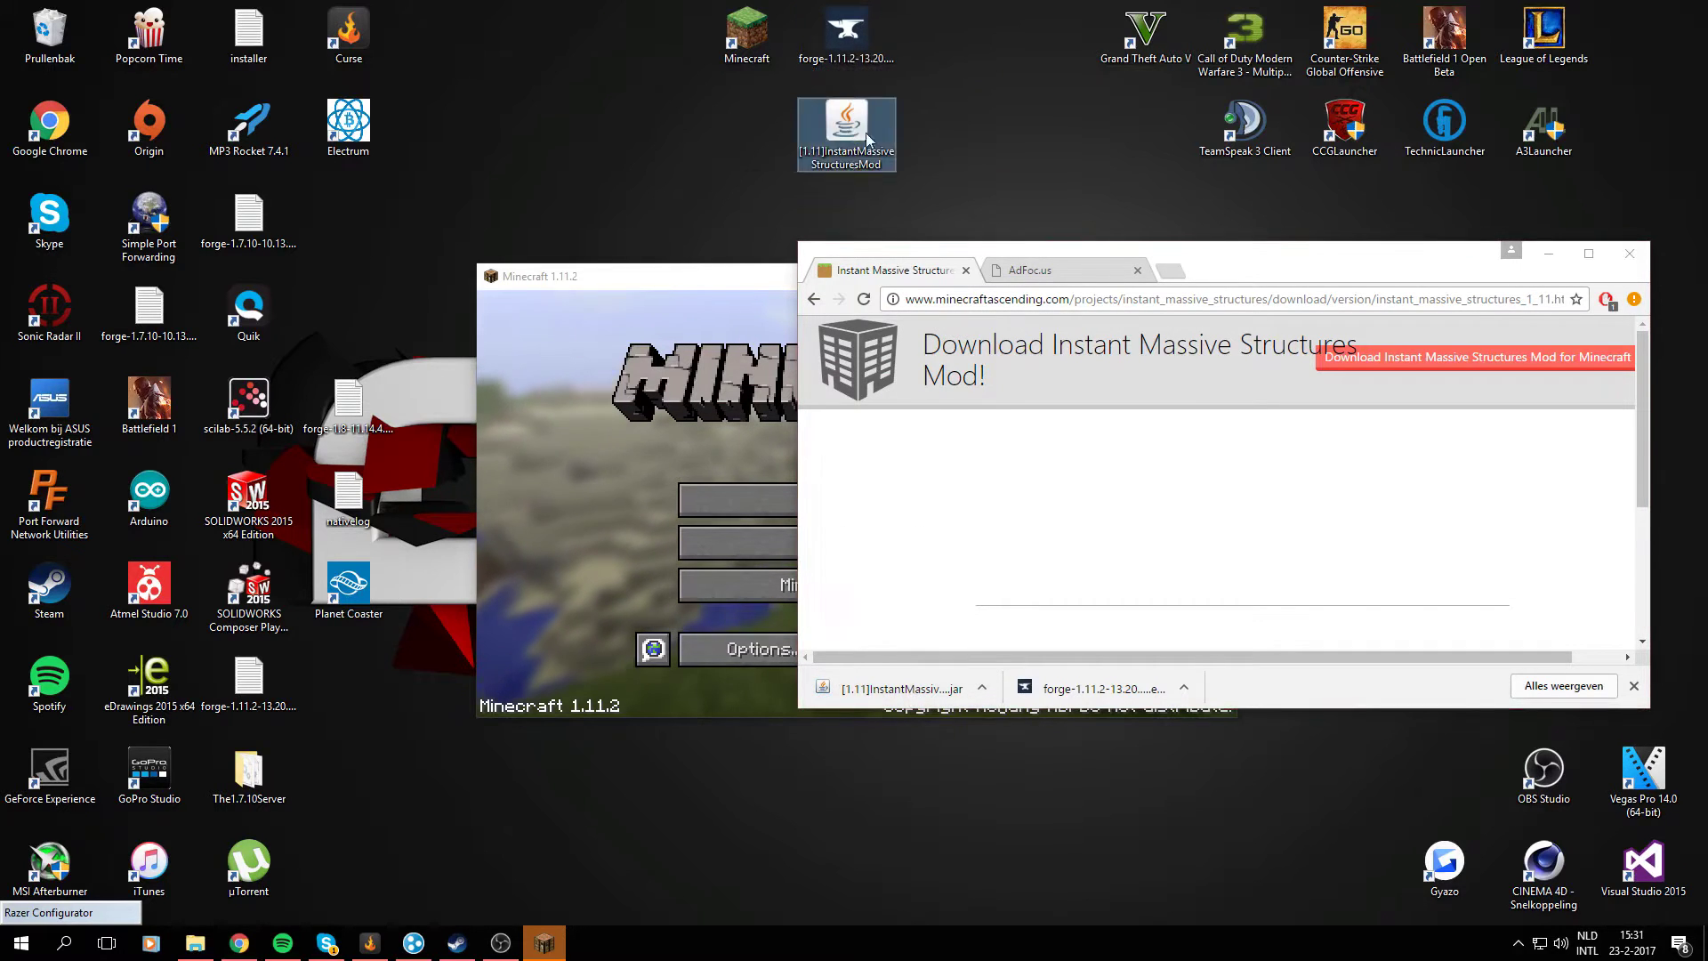
click(916, 133)
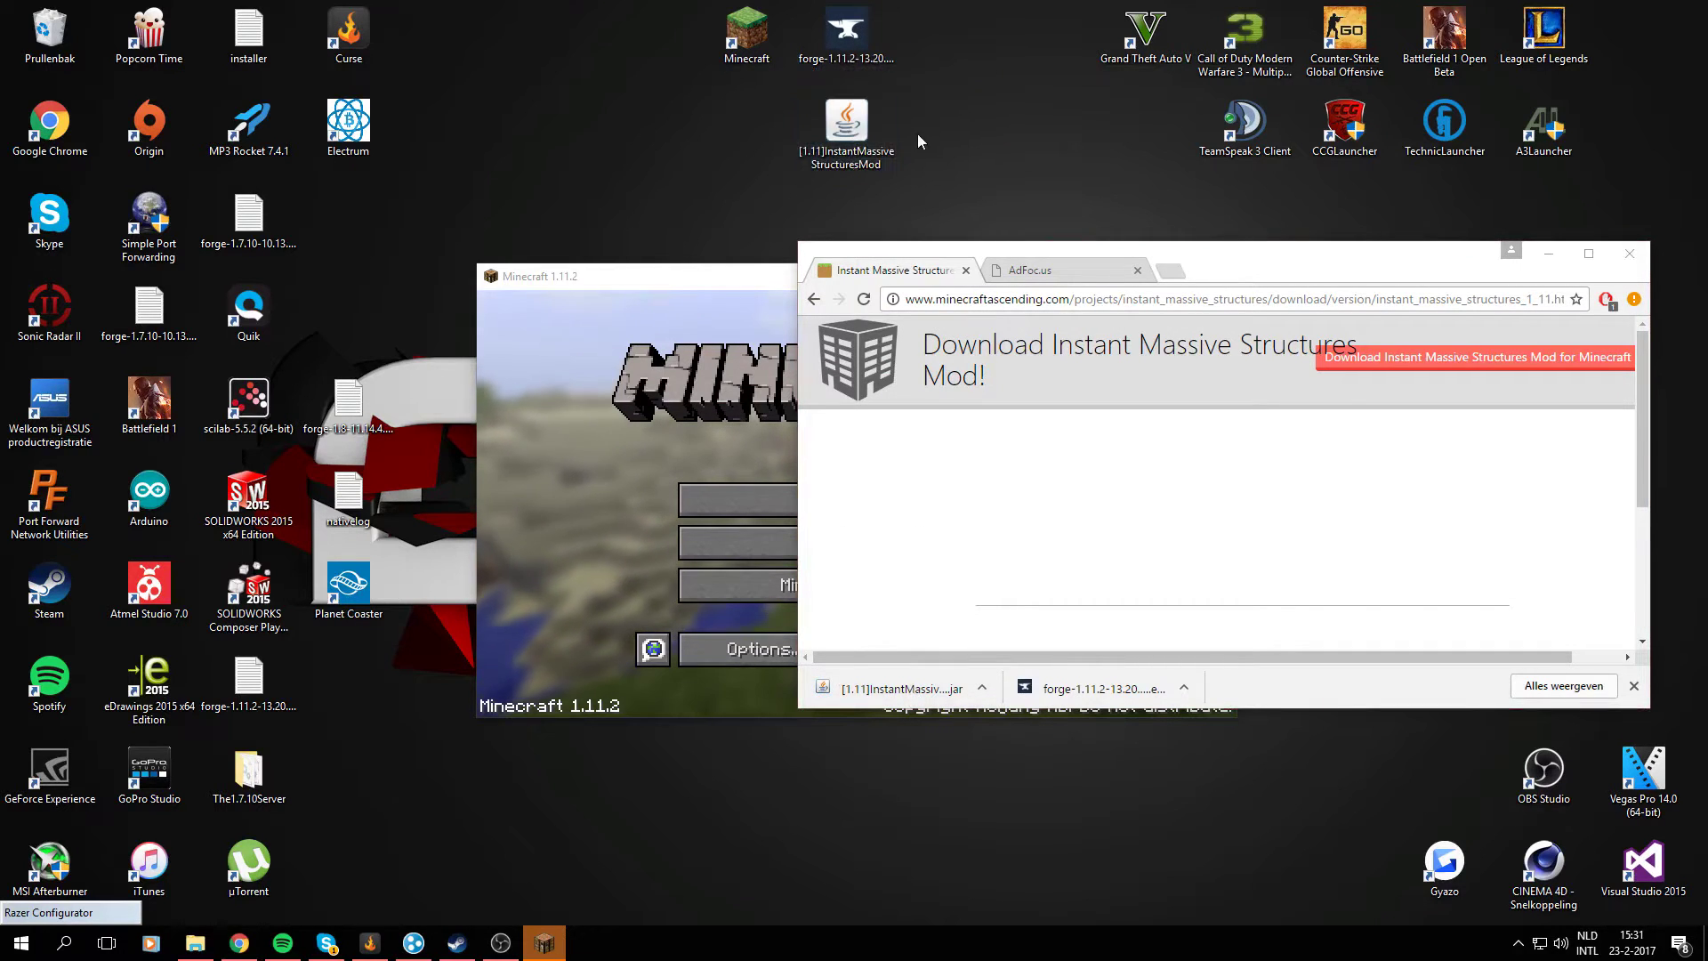
click(1553, 258)
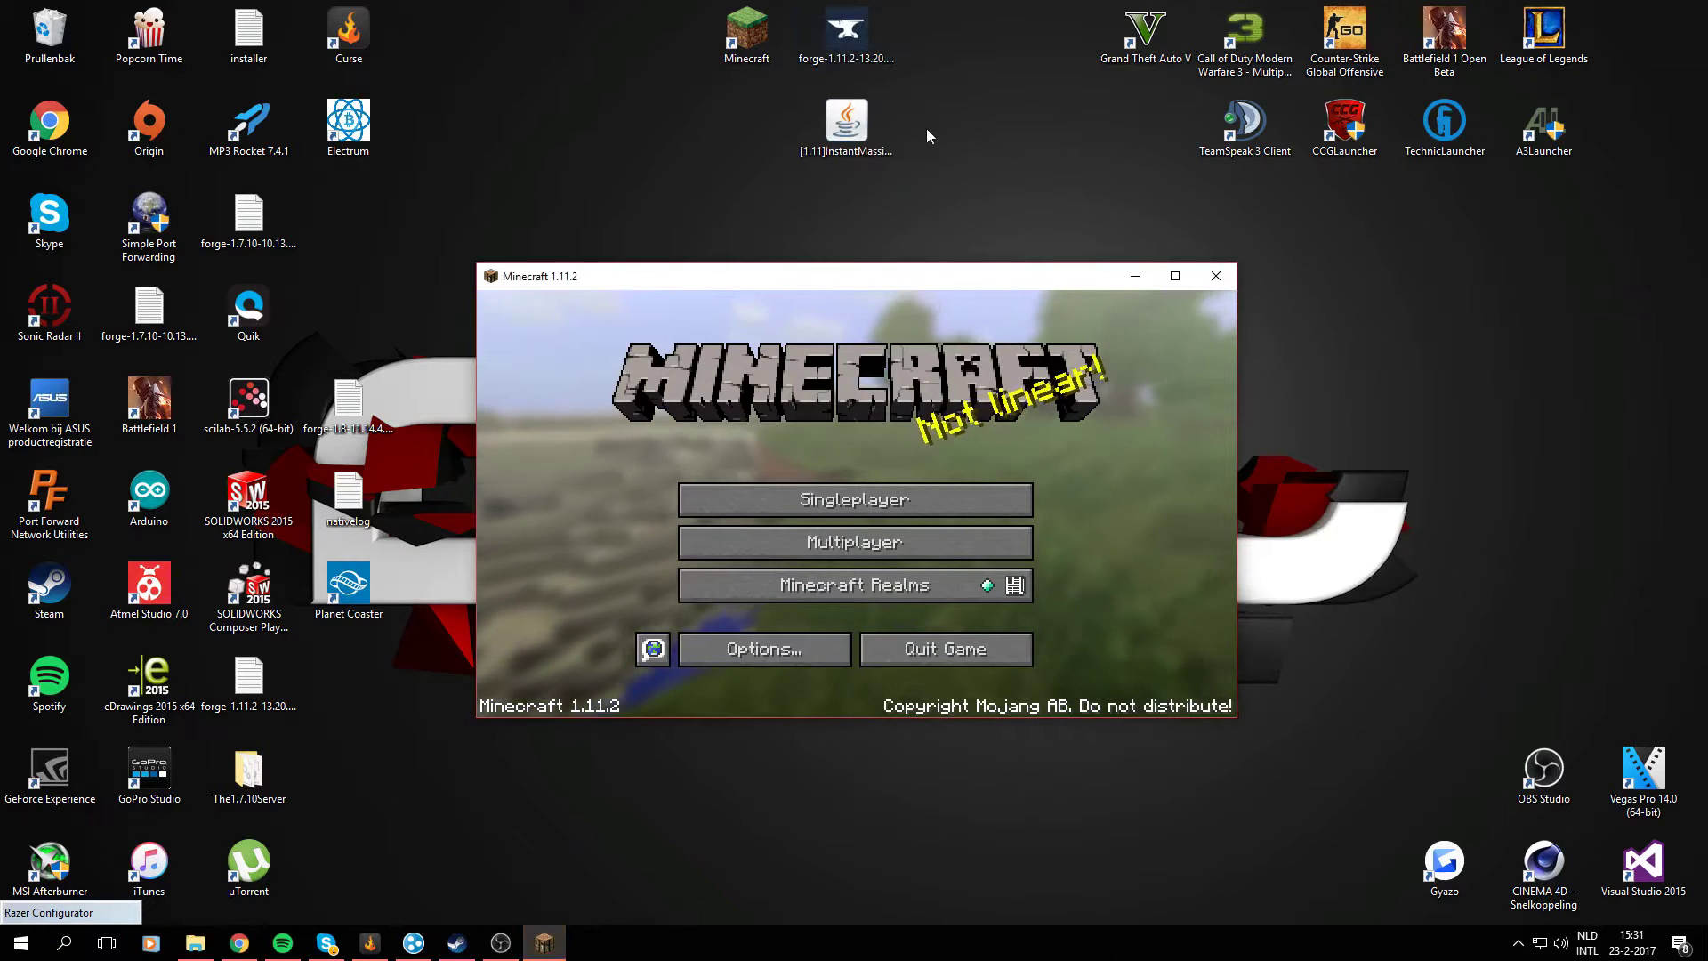
- Close the running Minecraft 1.11.2 game
click(850, 125)
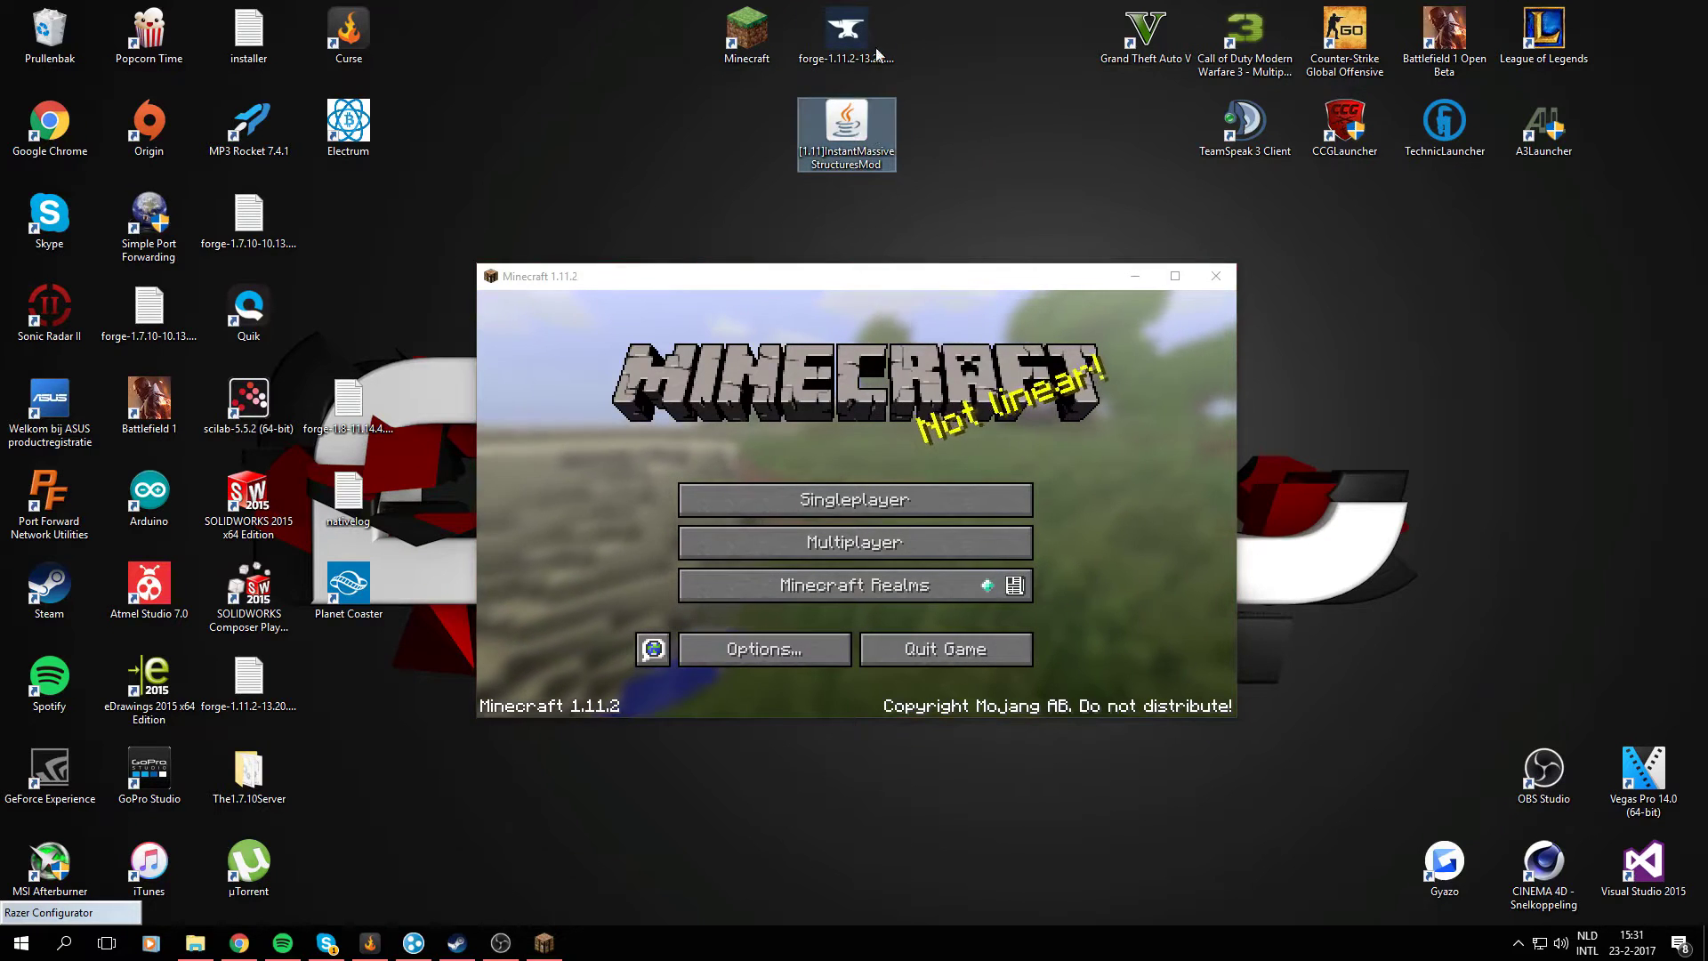
click(536, 605)
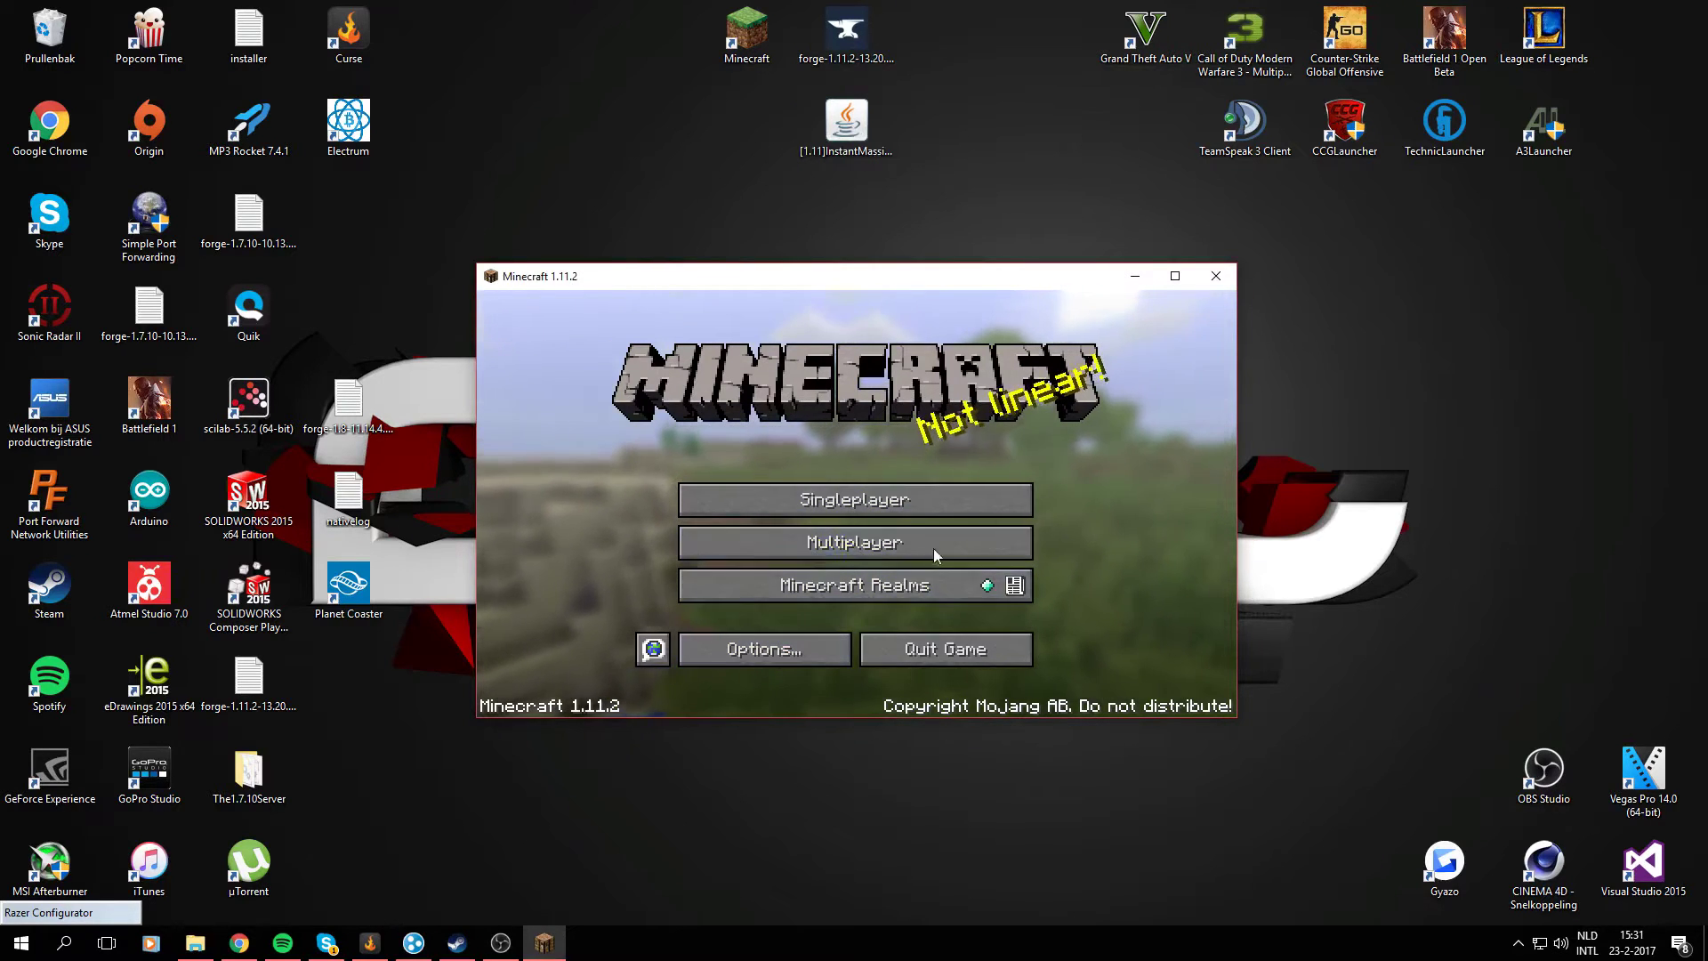
click(1214, 277)
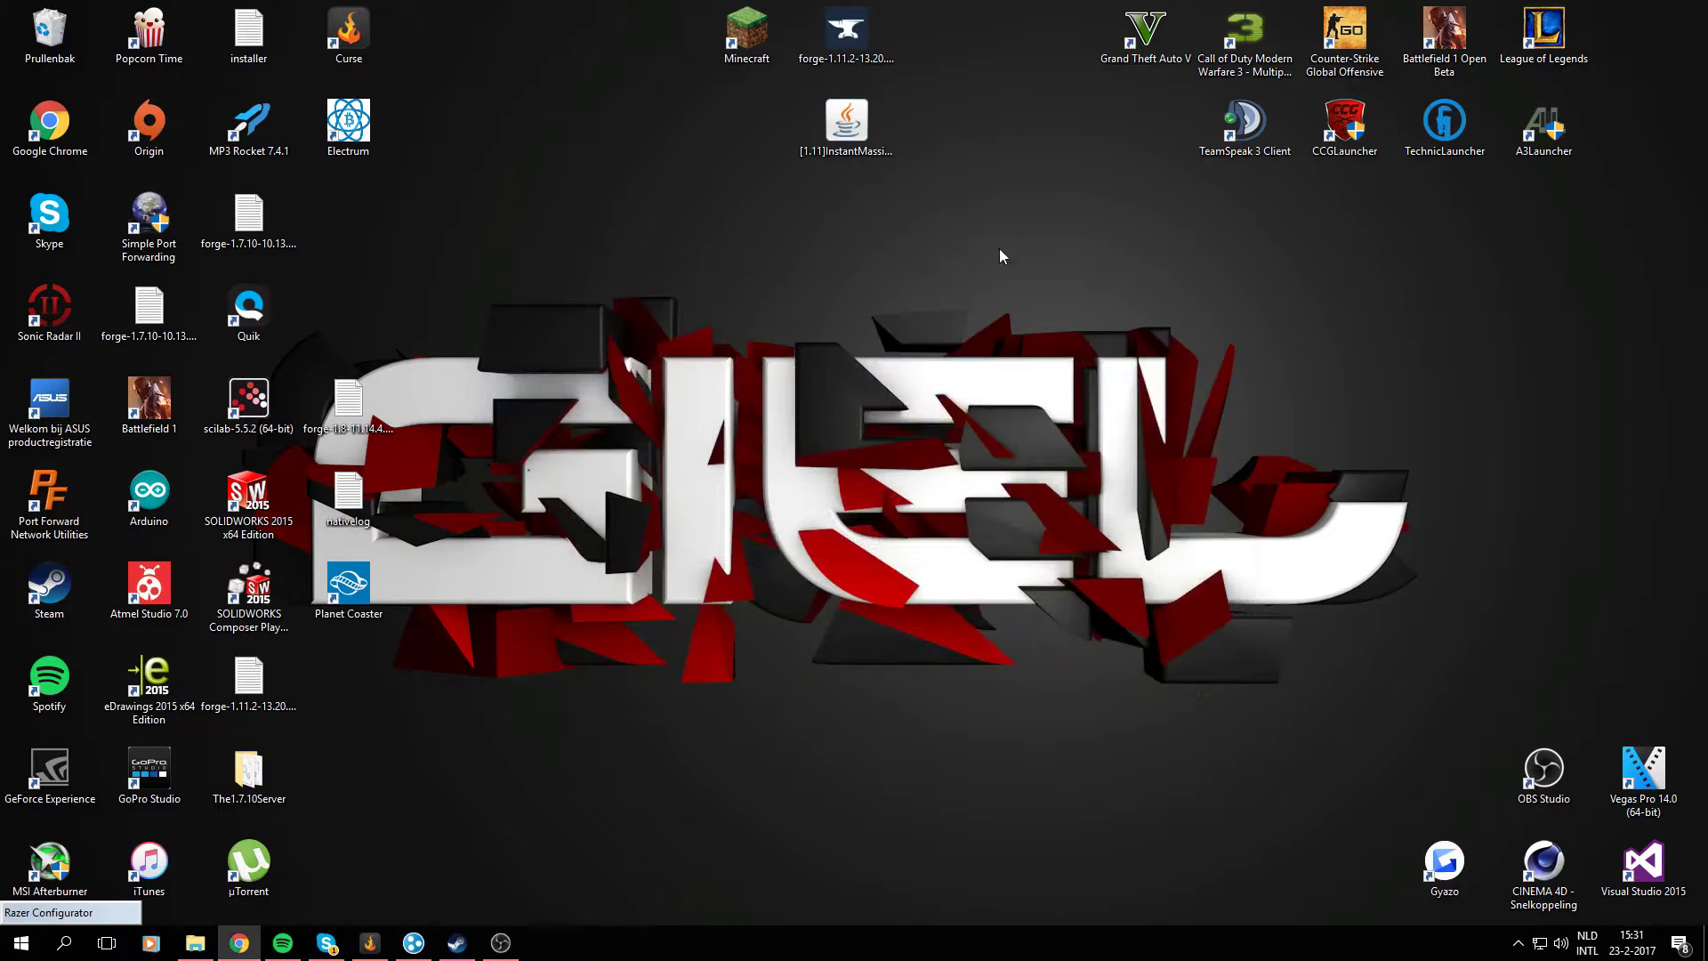
- Run the Forge 1.11.2 installer from the desktop and install the client into the default .minecraft folder
click(870, 55)
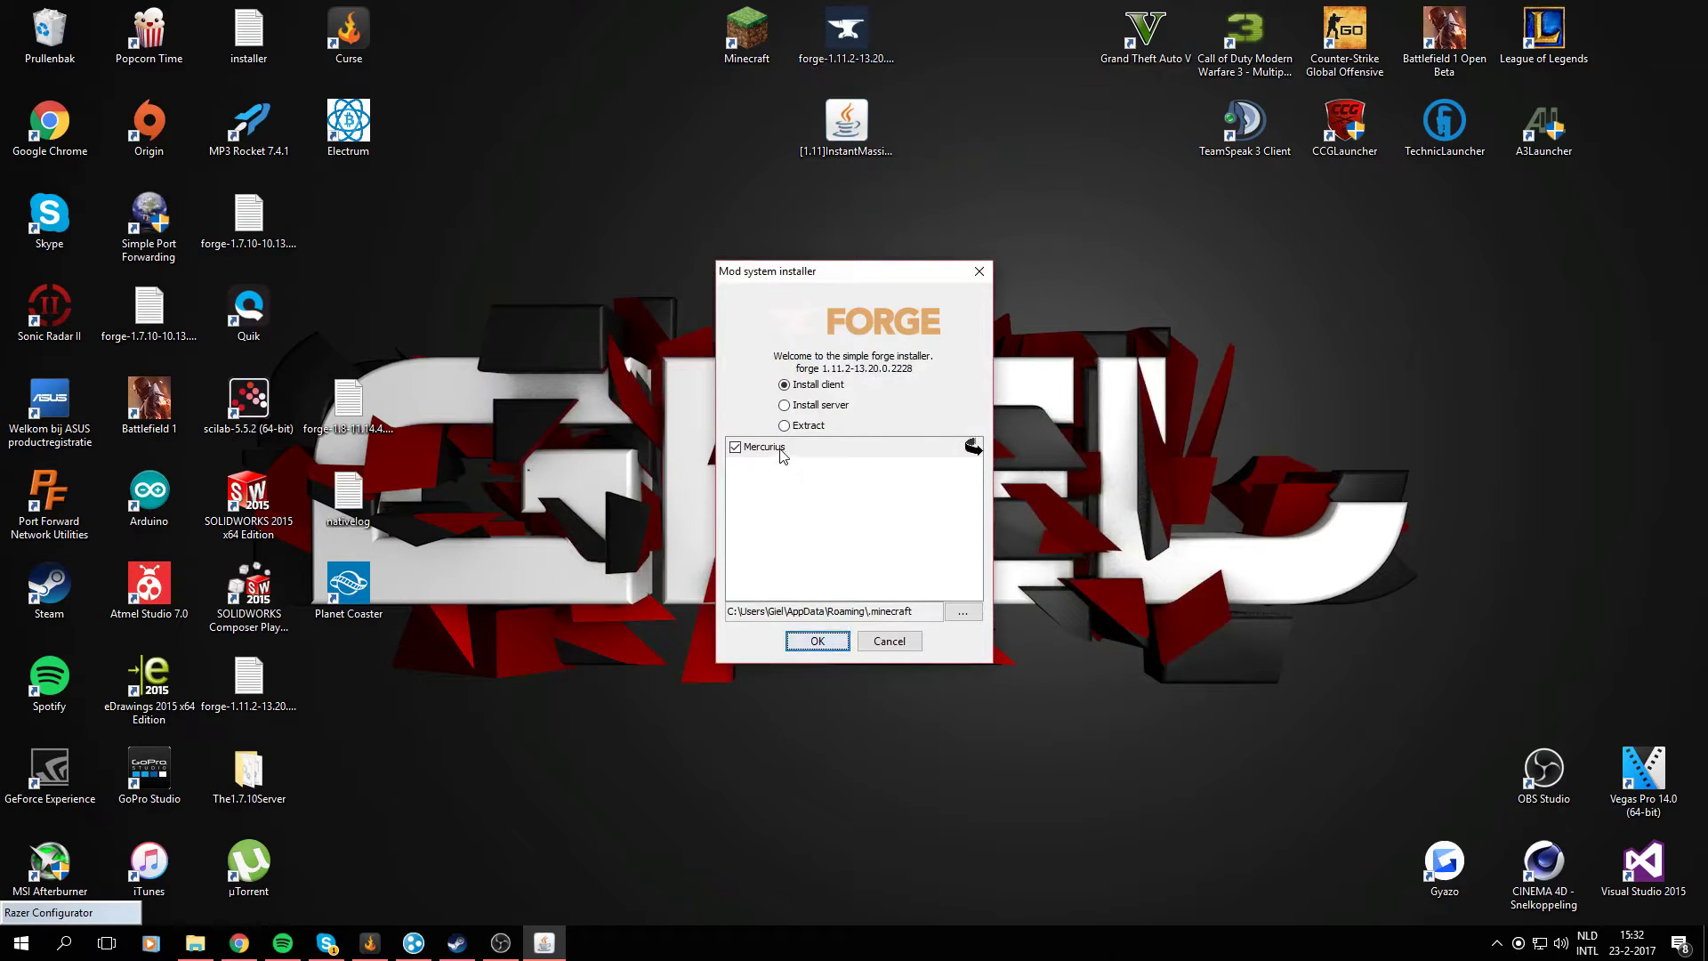
click(734, 448)
click(817, 642)
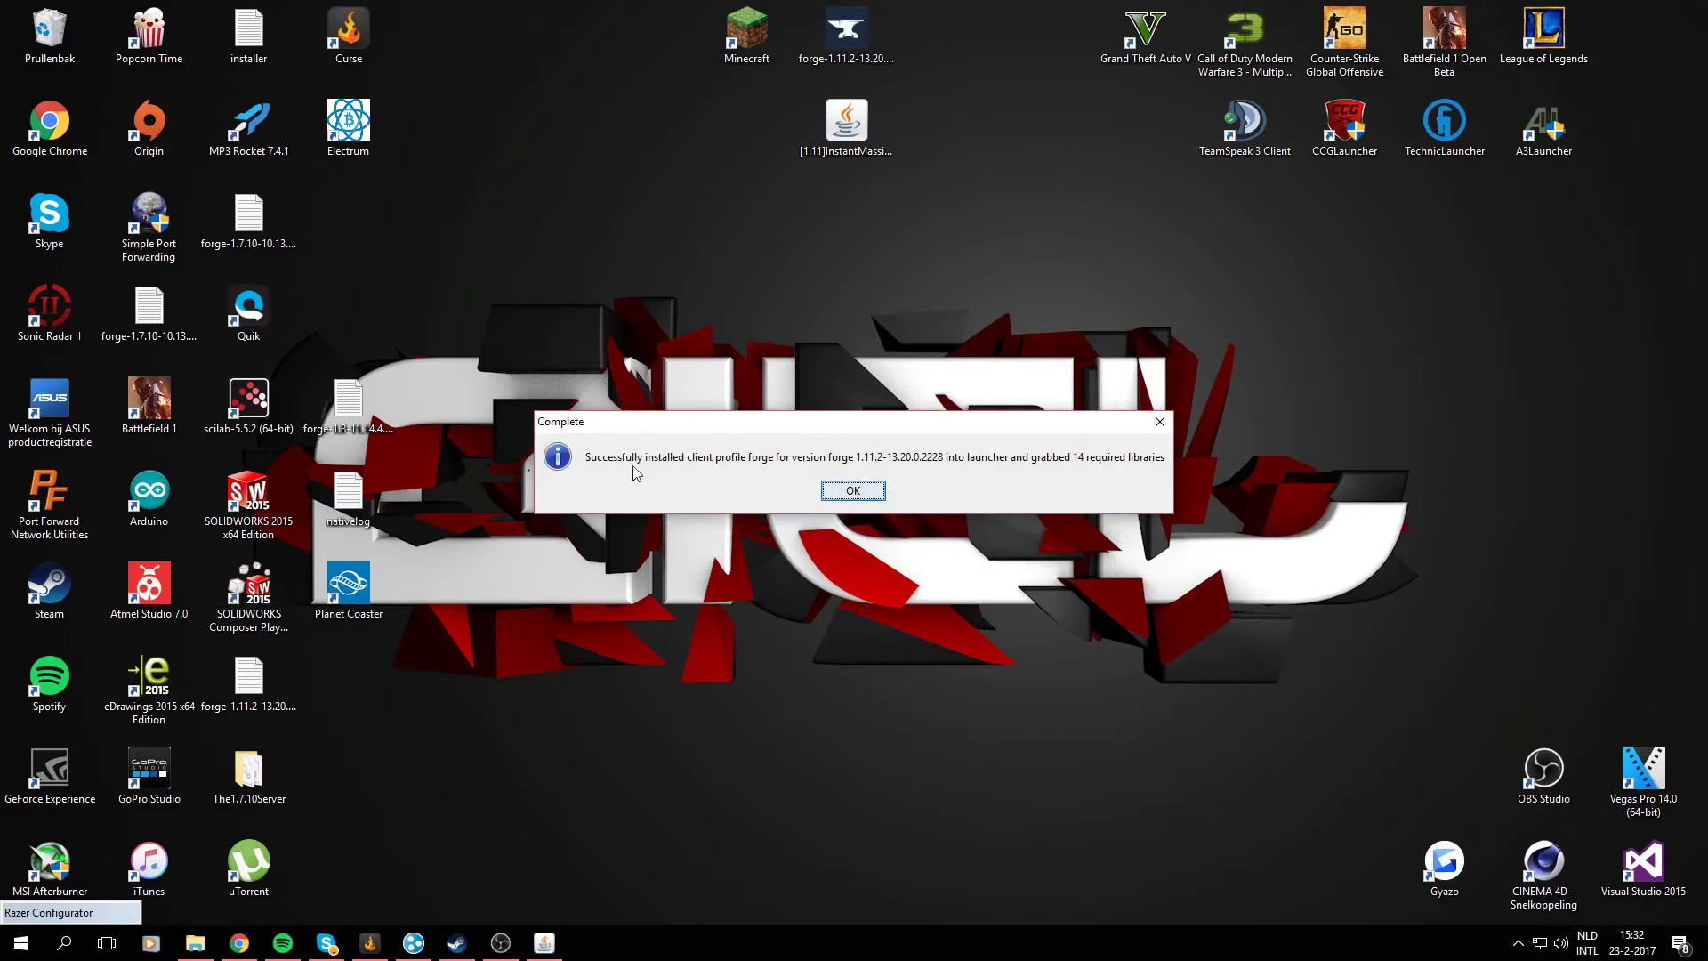
click(852, 491)
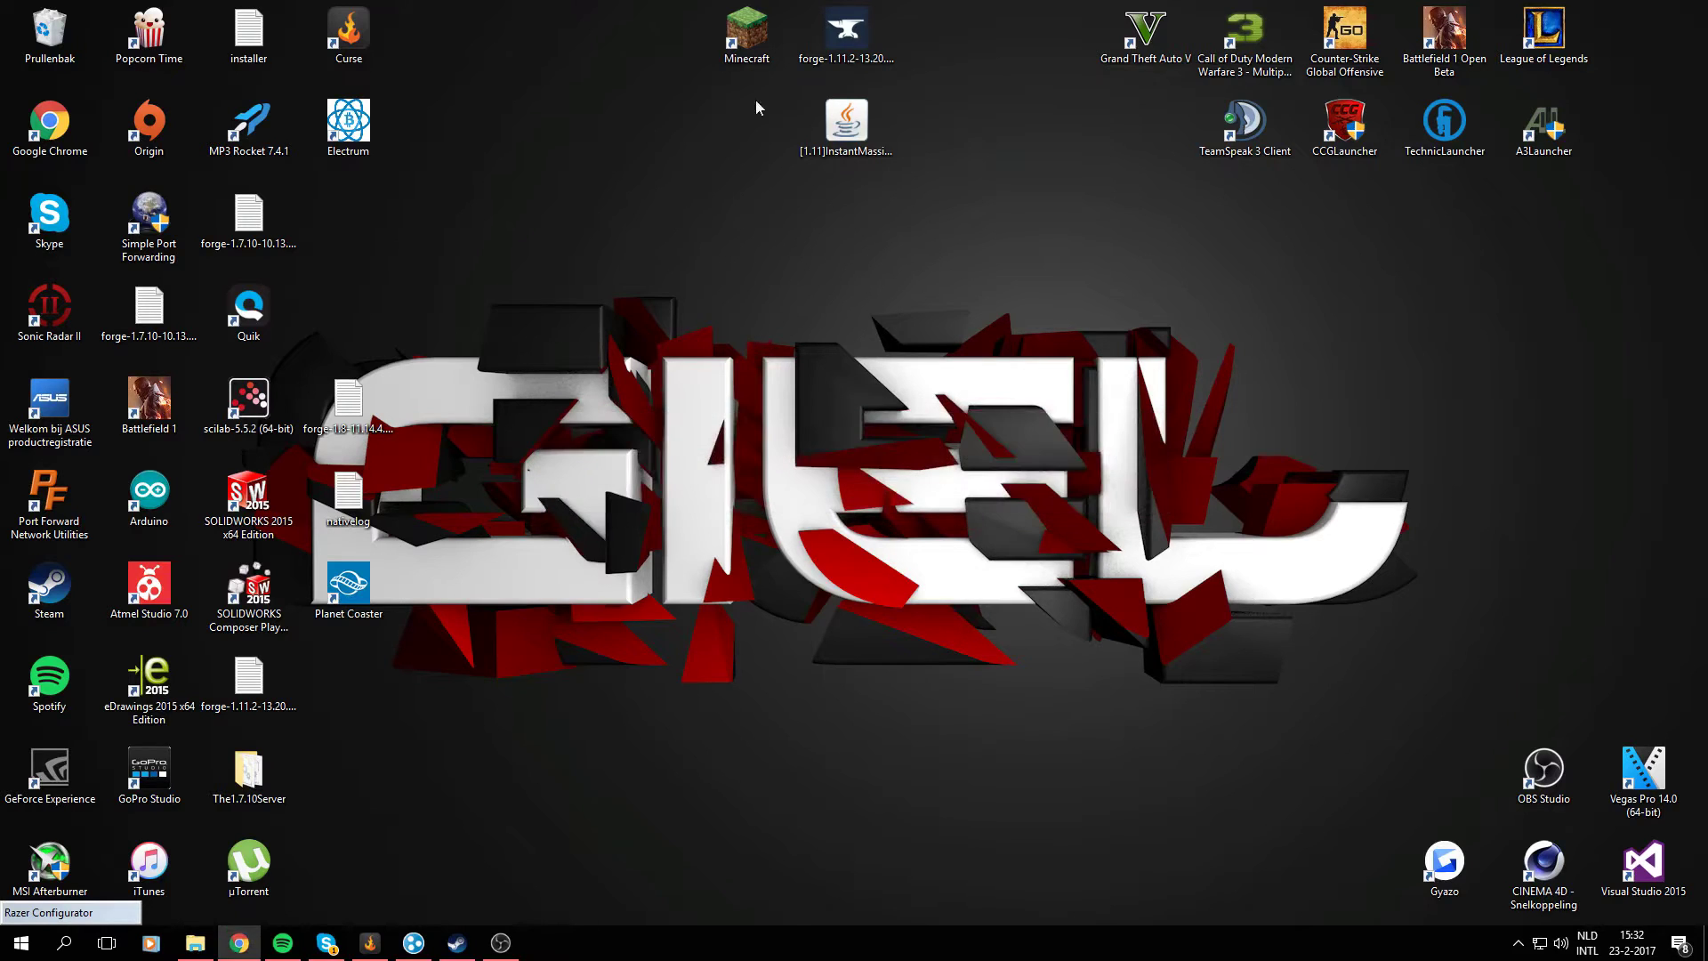
- Launch Minecraft once with the forge profile 1.11.2-forge1.11.2-13.20.0.2228, then close the game after its main menu loads
double_click(746, 35)
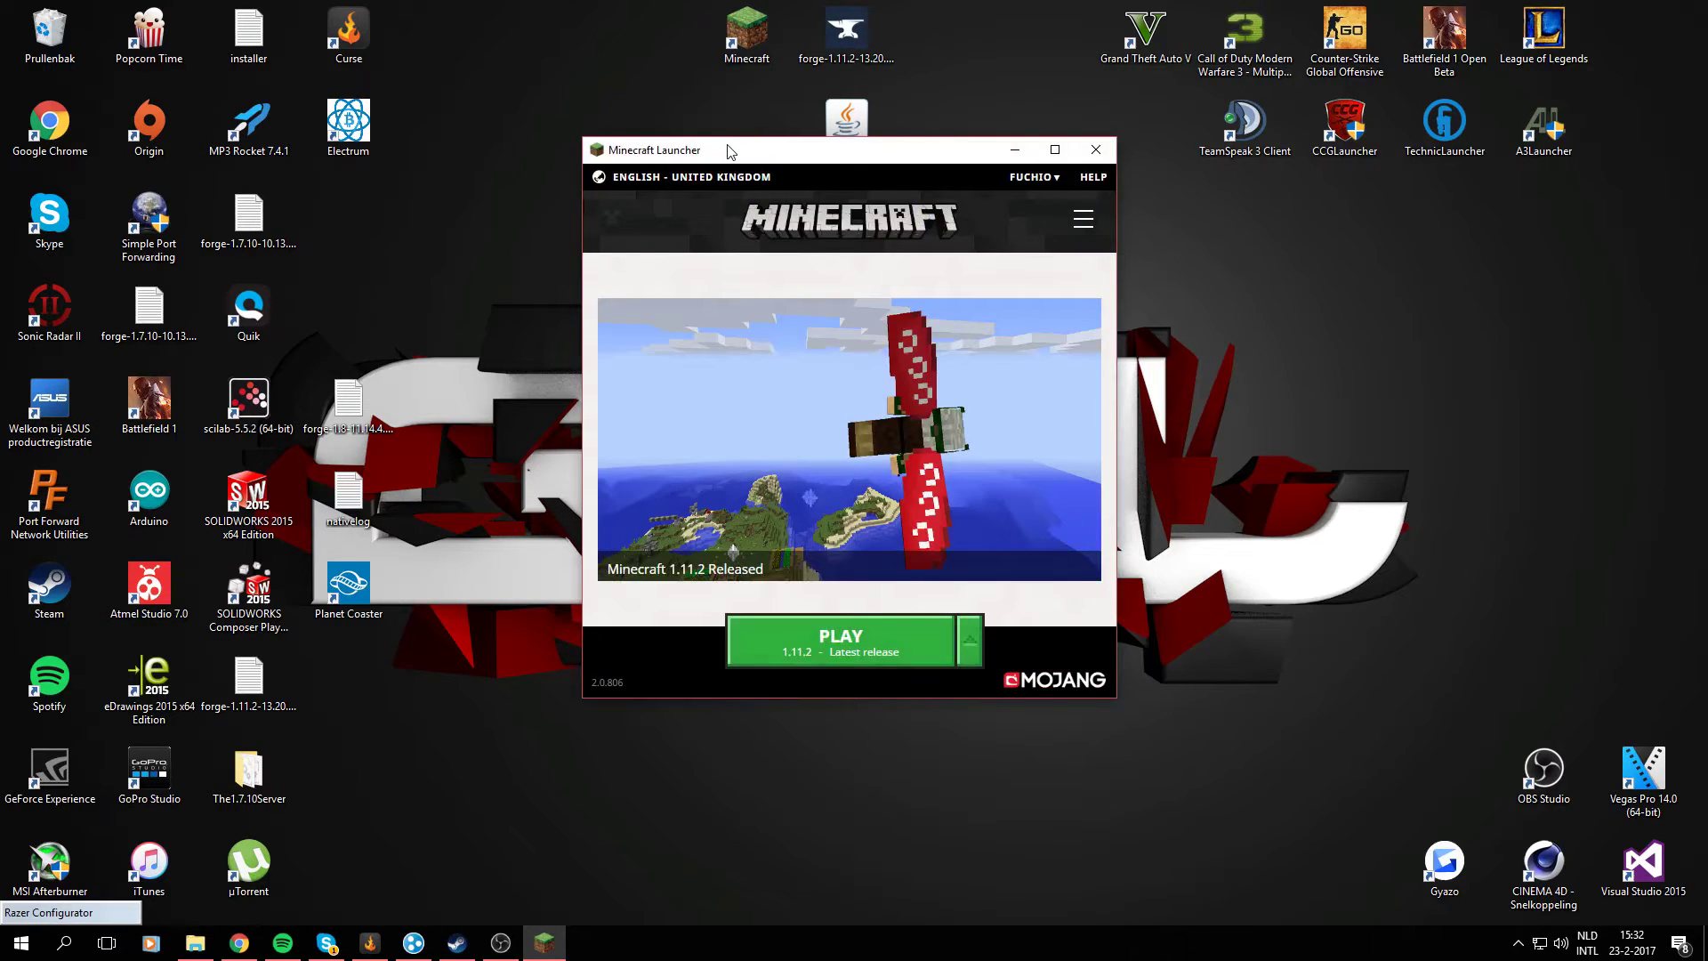
drag(730, 151, 726, 166)
click(973, 666)
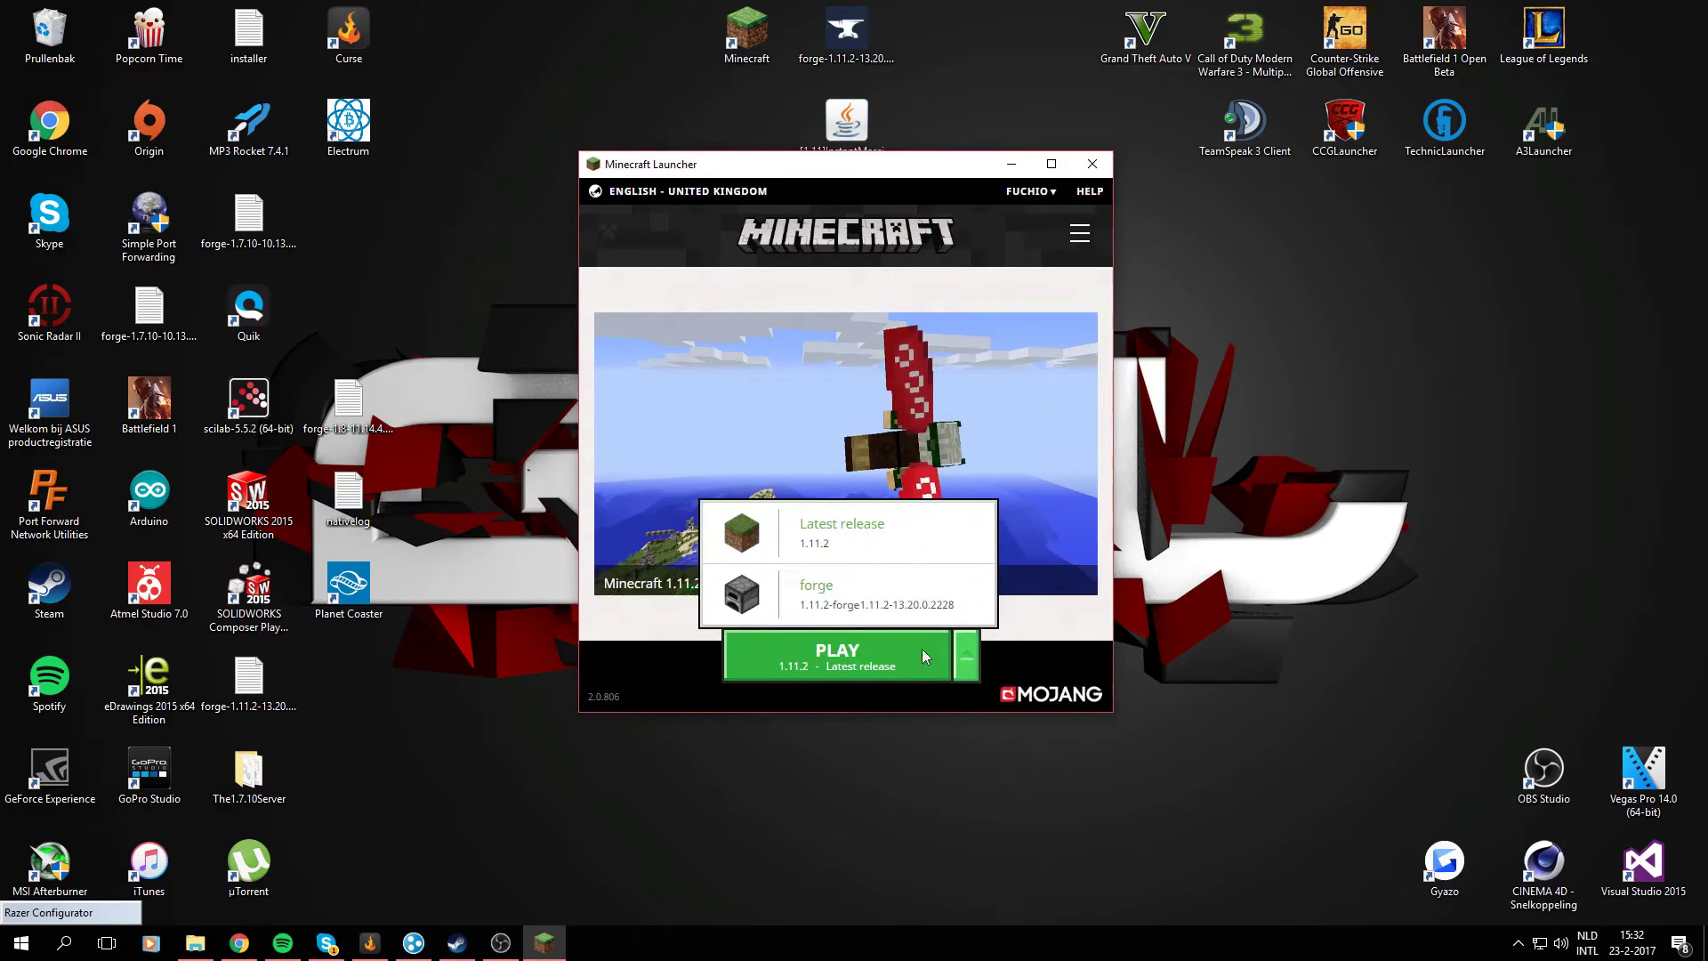
click(973, 667)
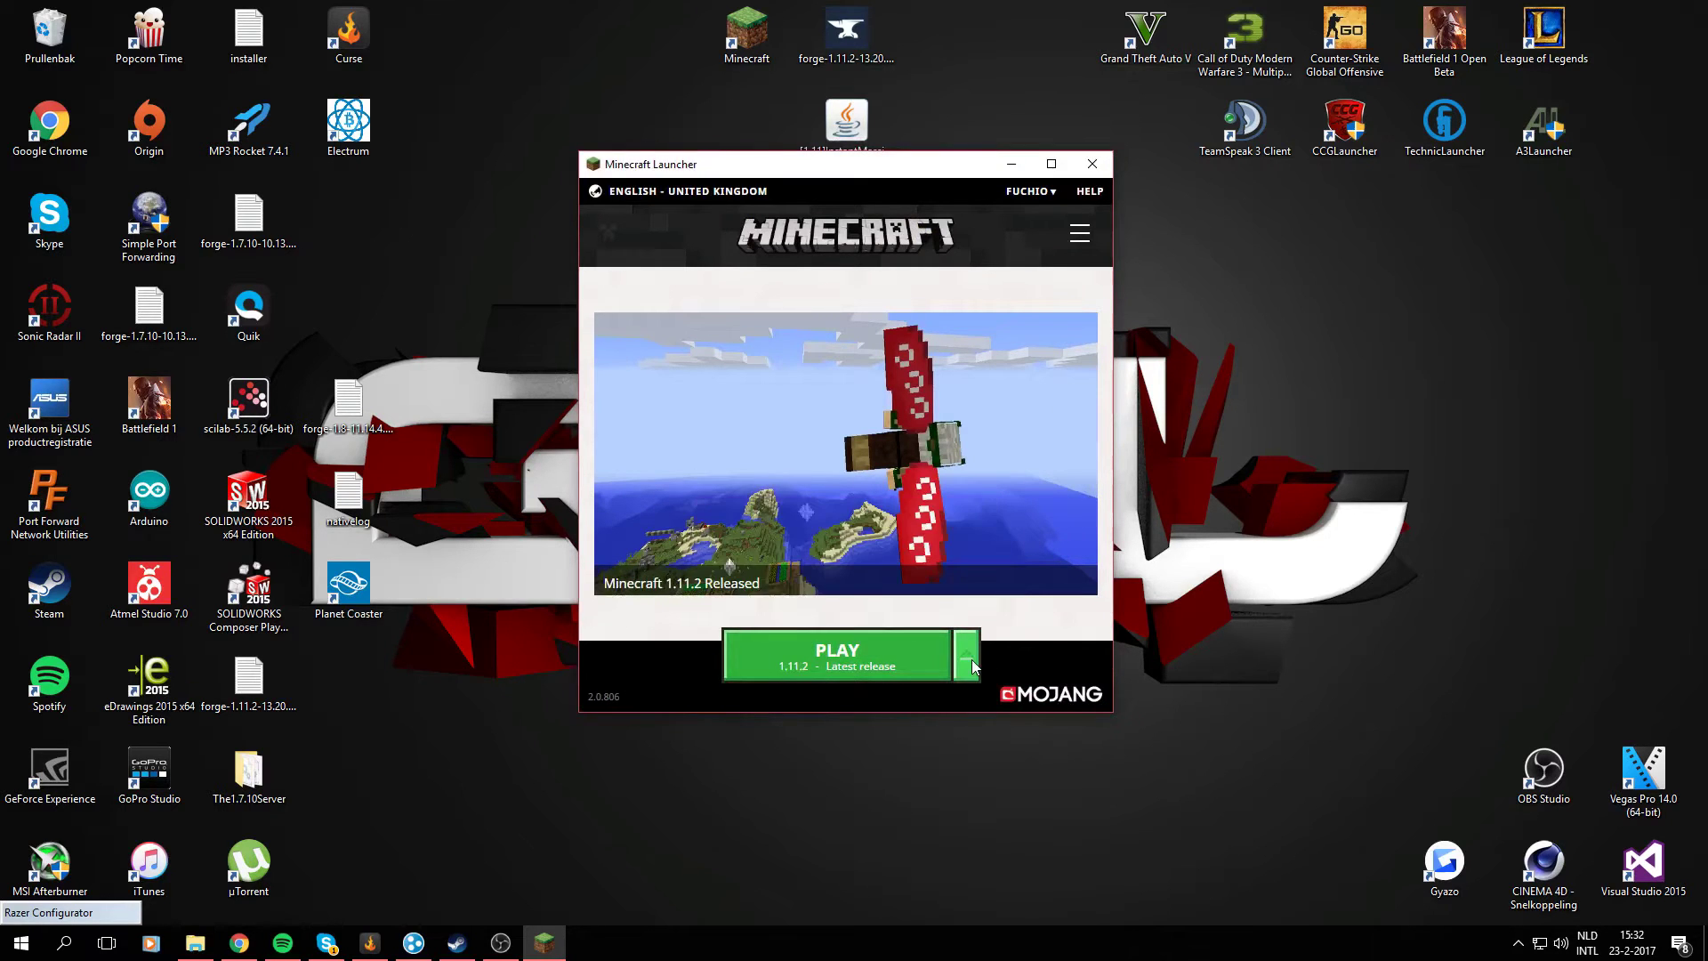
click(973, 666)
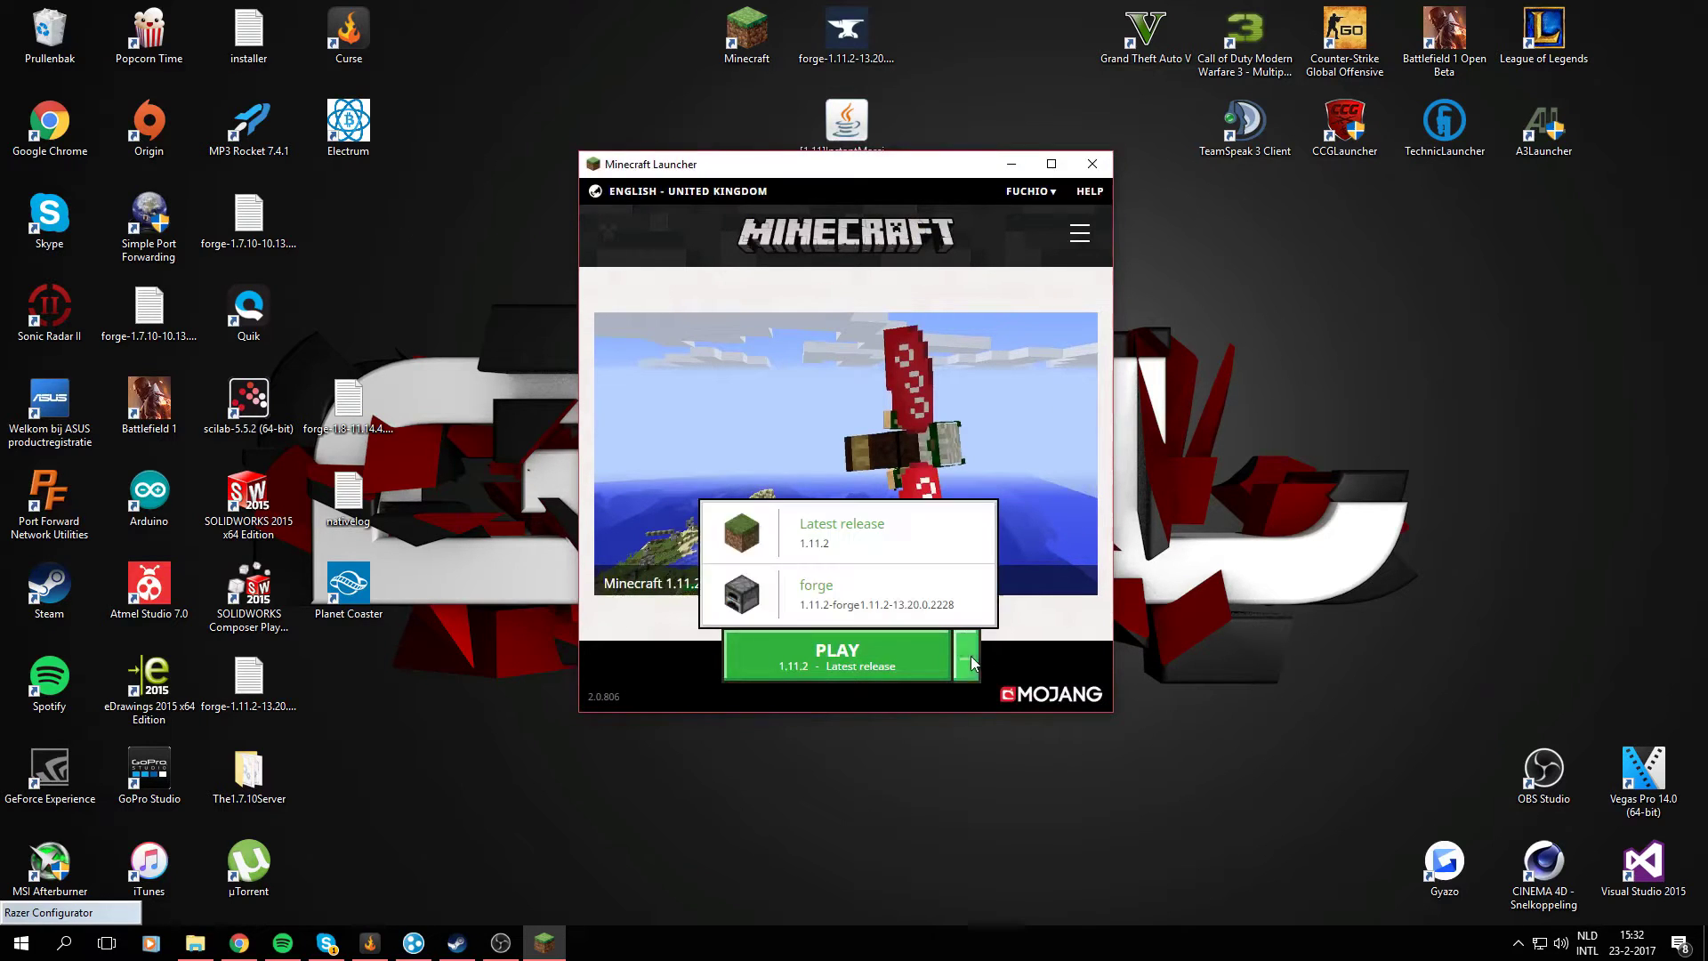
click(829, 604)
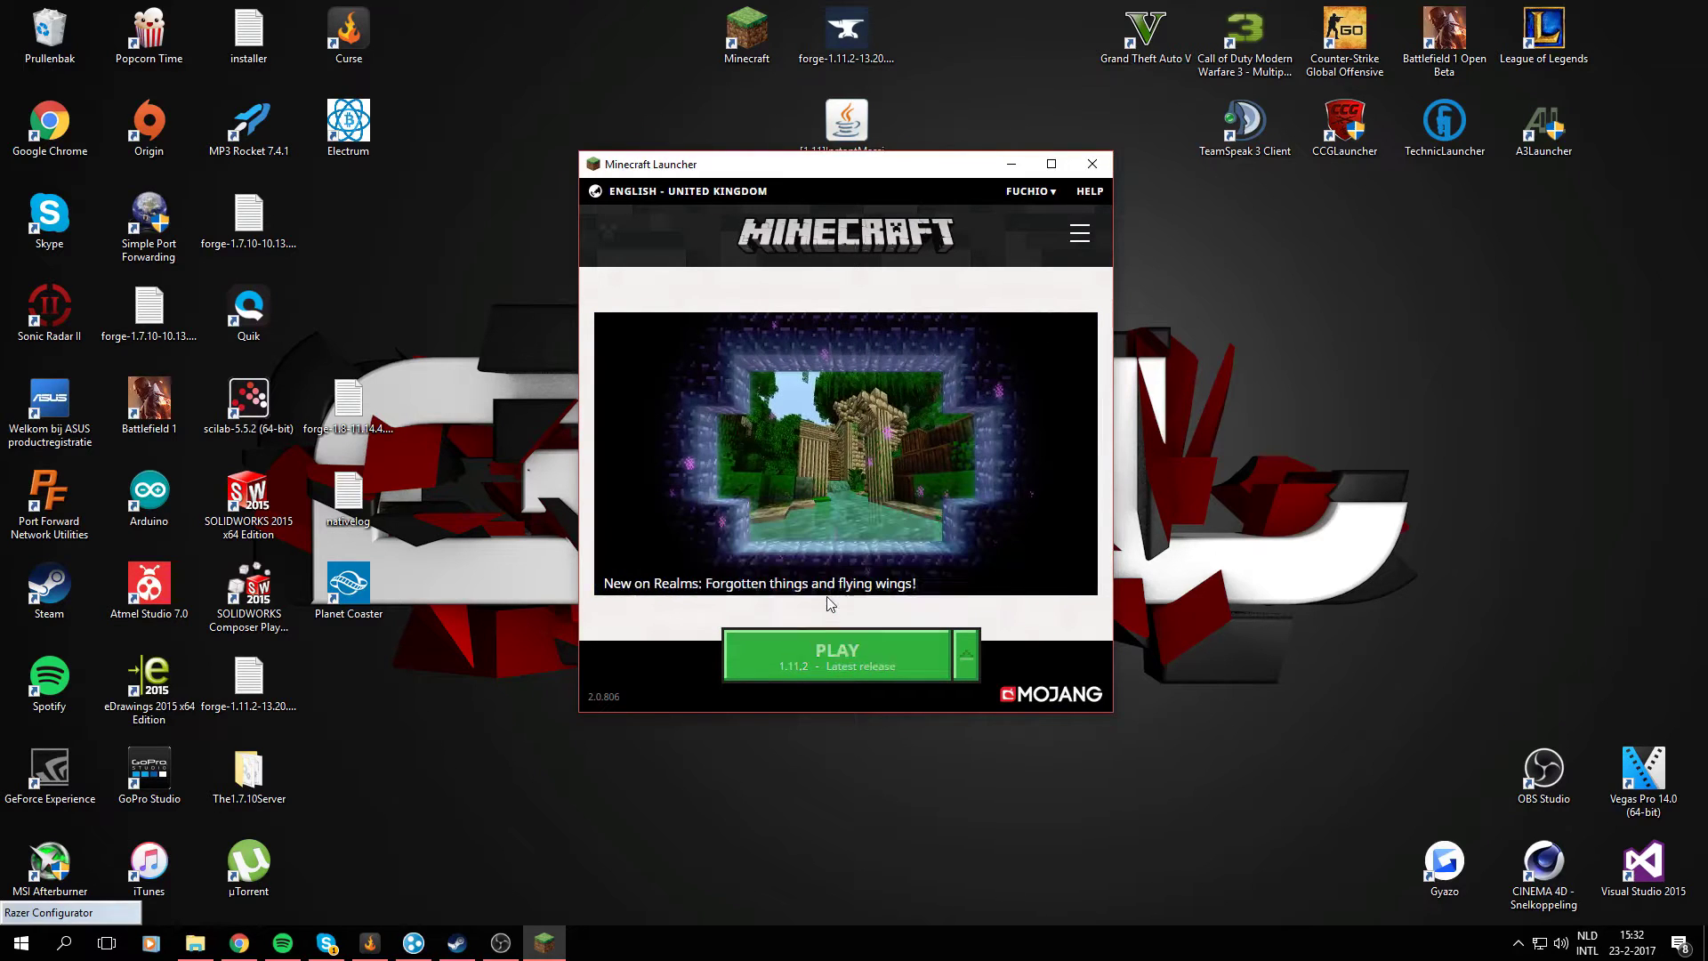
click(848, 650)
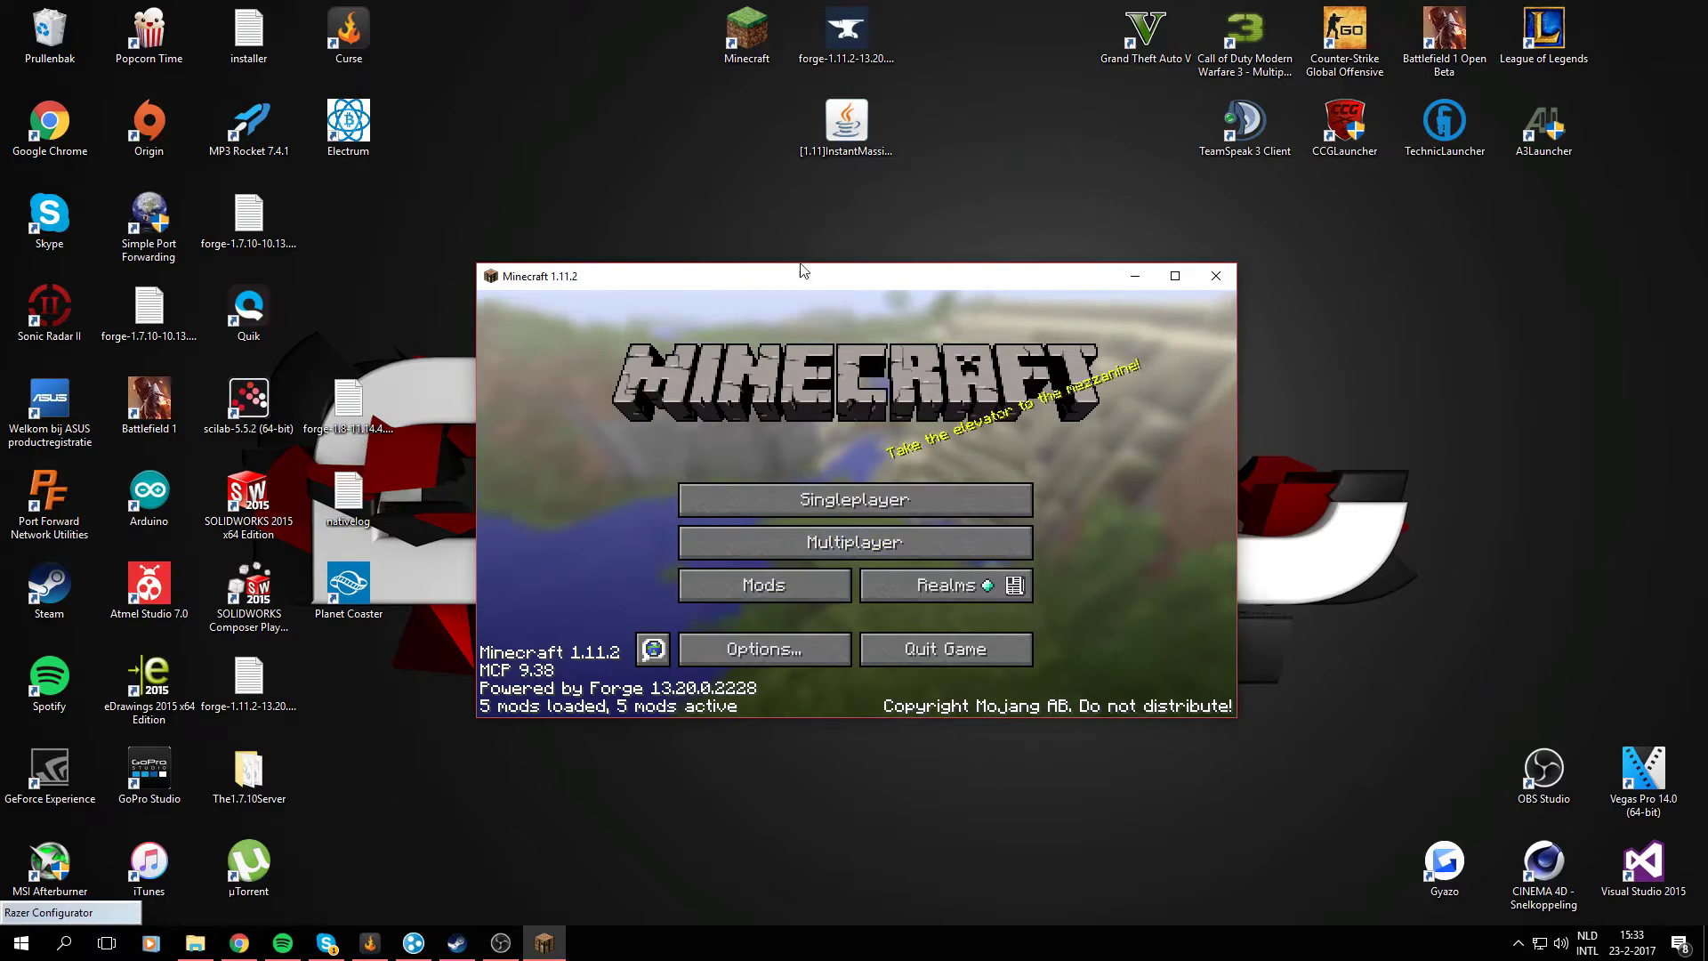
click(1215, 276)
- Search Windows for %appdata% and open the mods folder inside .minecraft
click(66, 944)
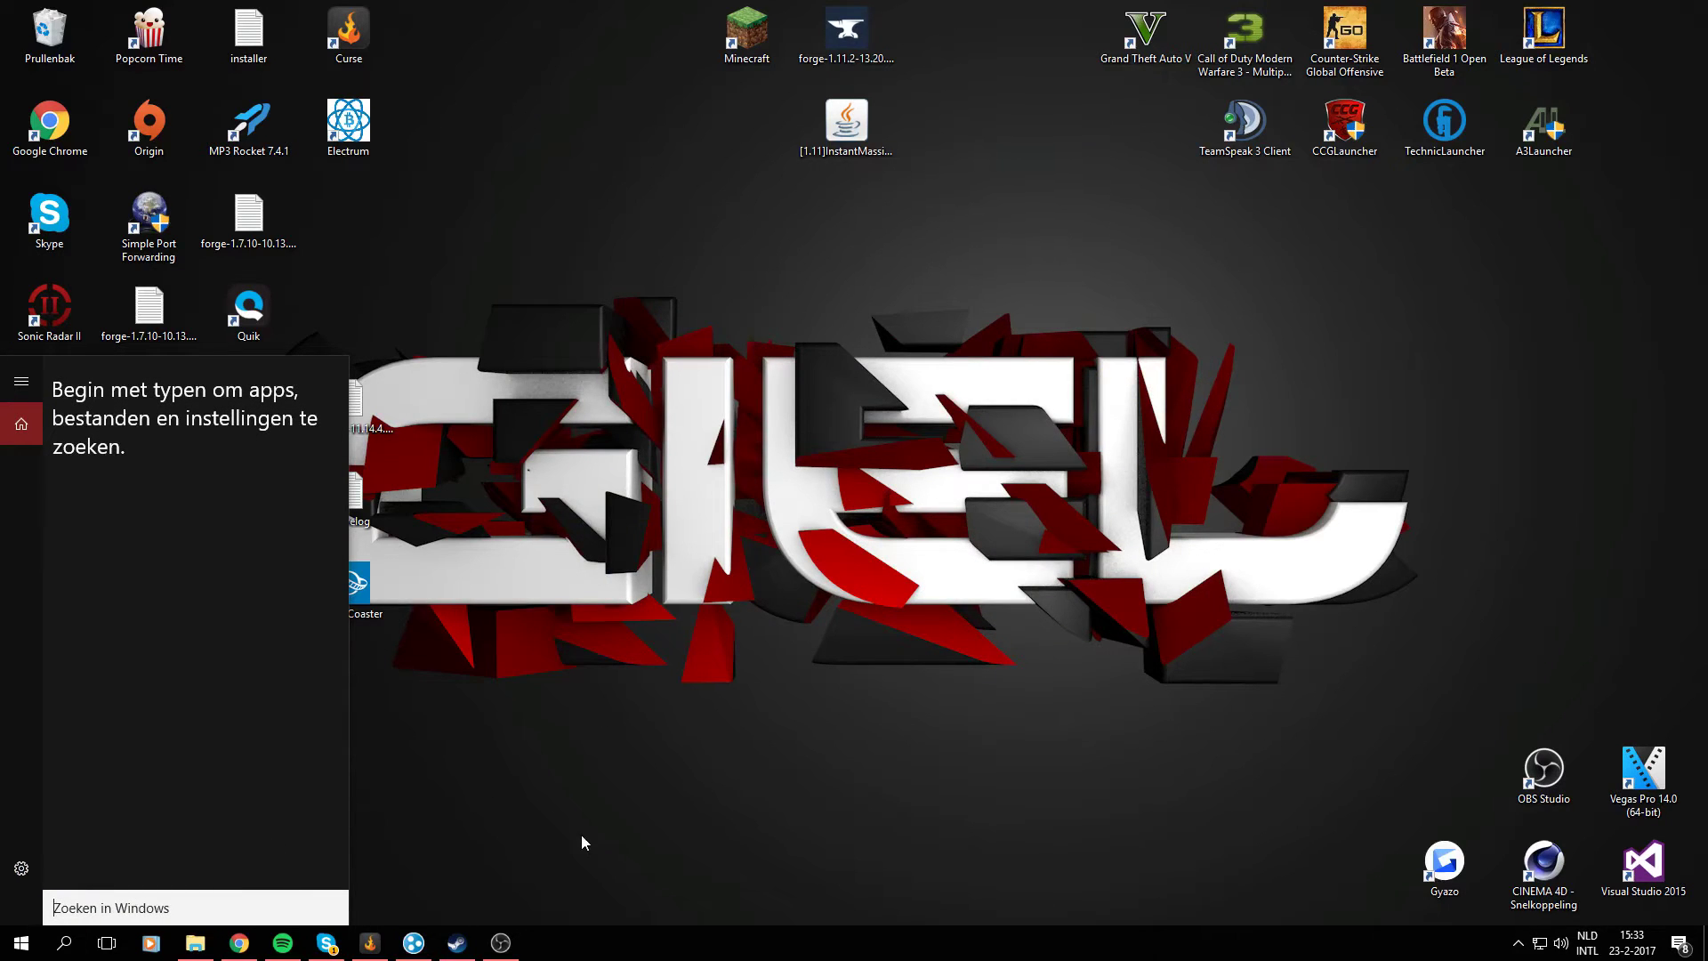
text(%appdata%)
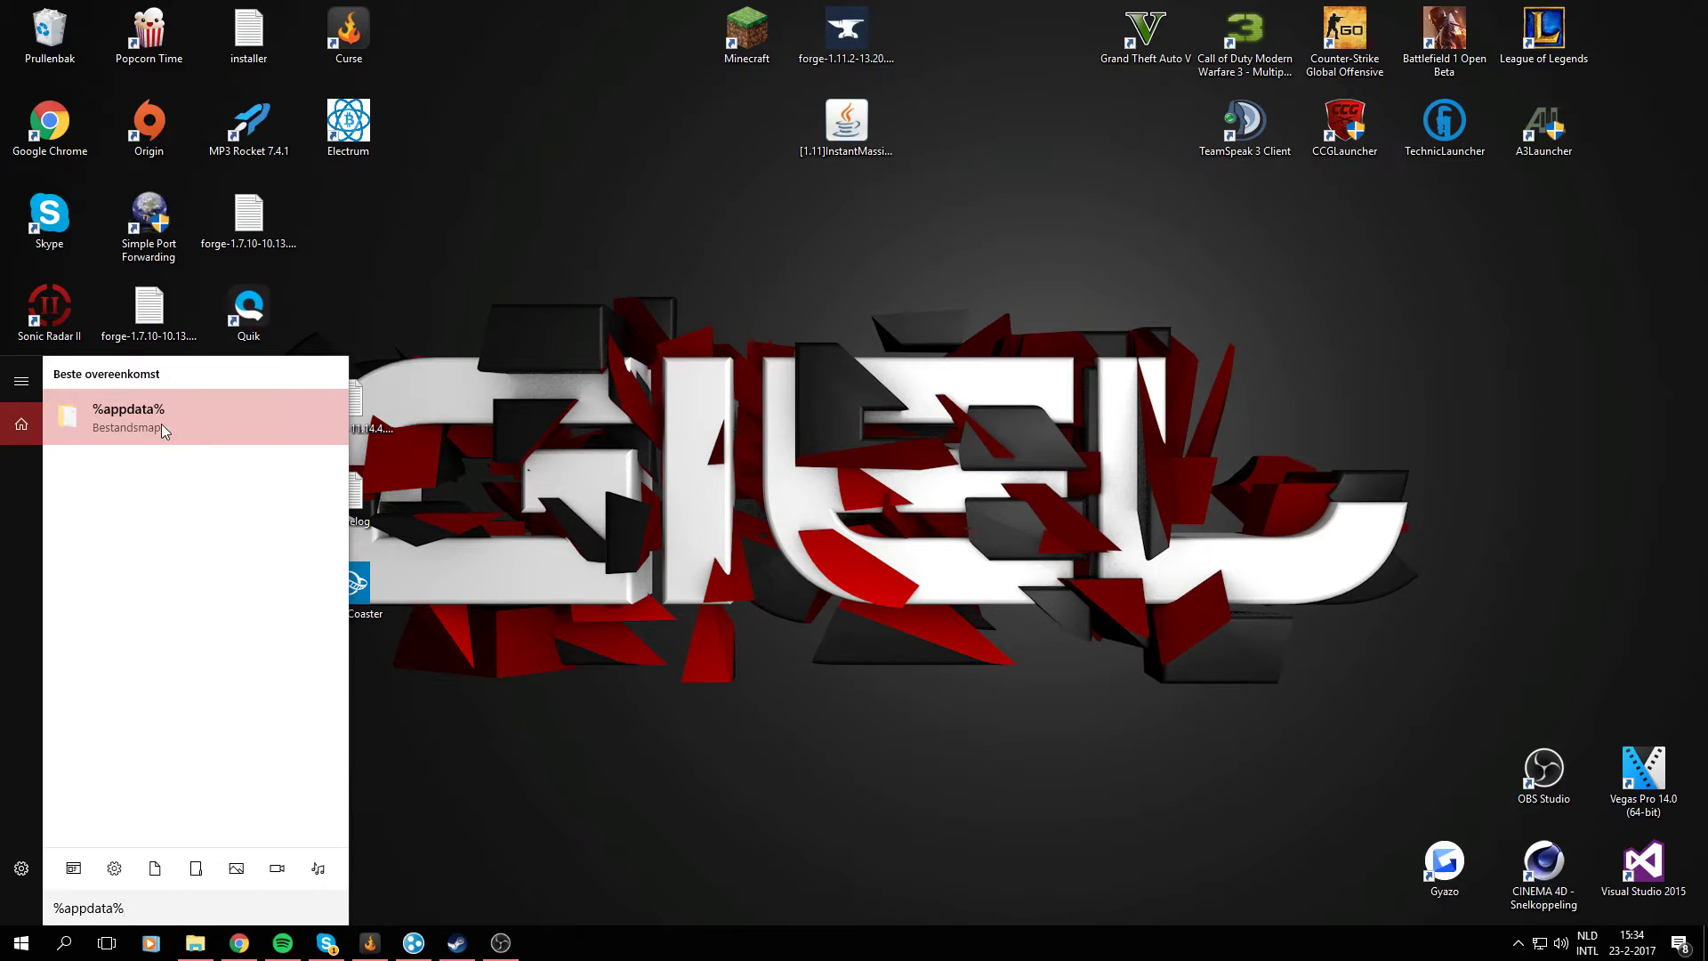
click(162, 424)
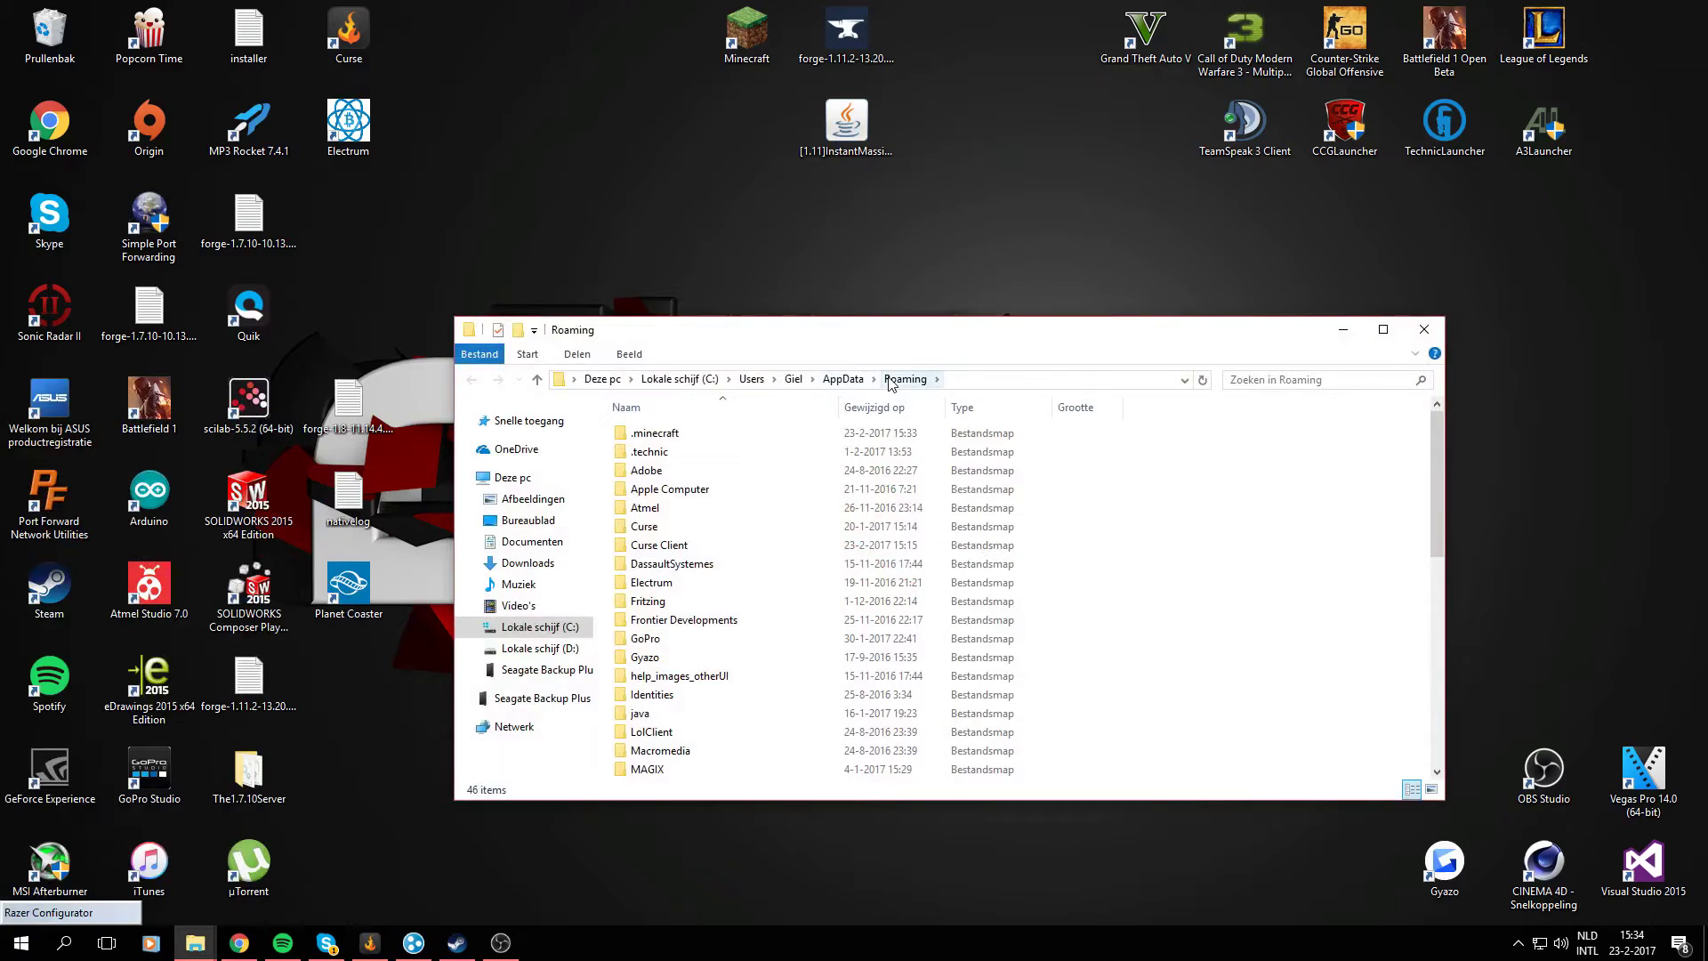
click(743, 438)
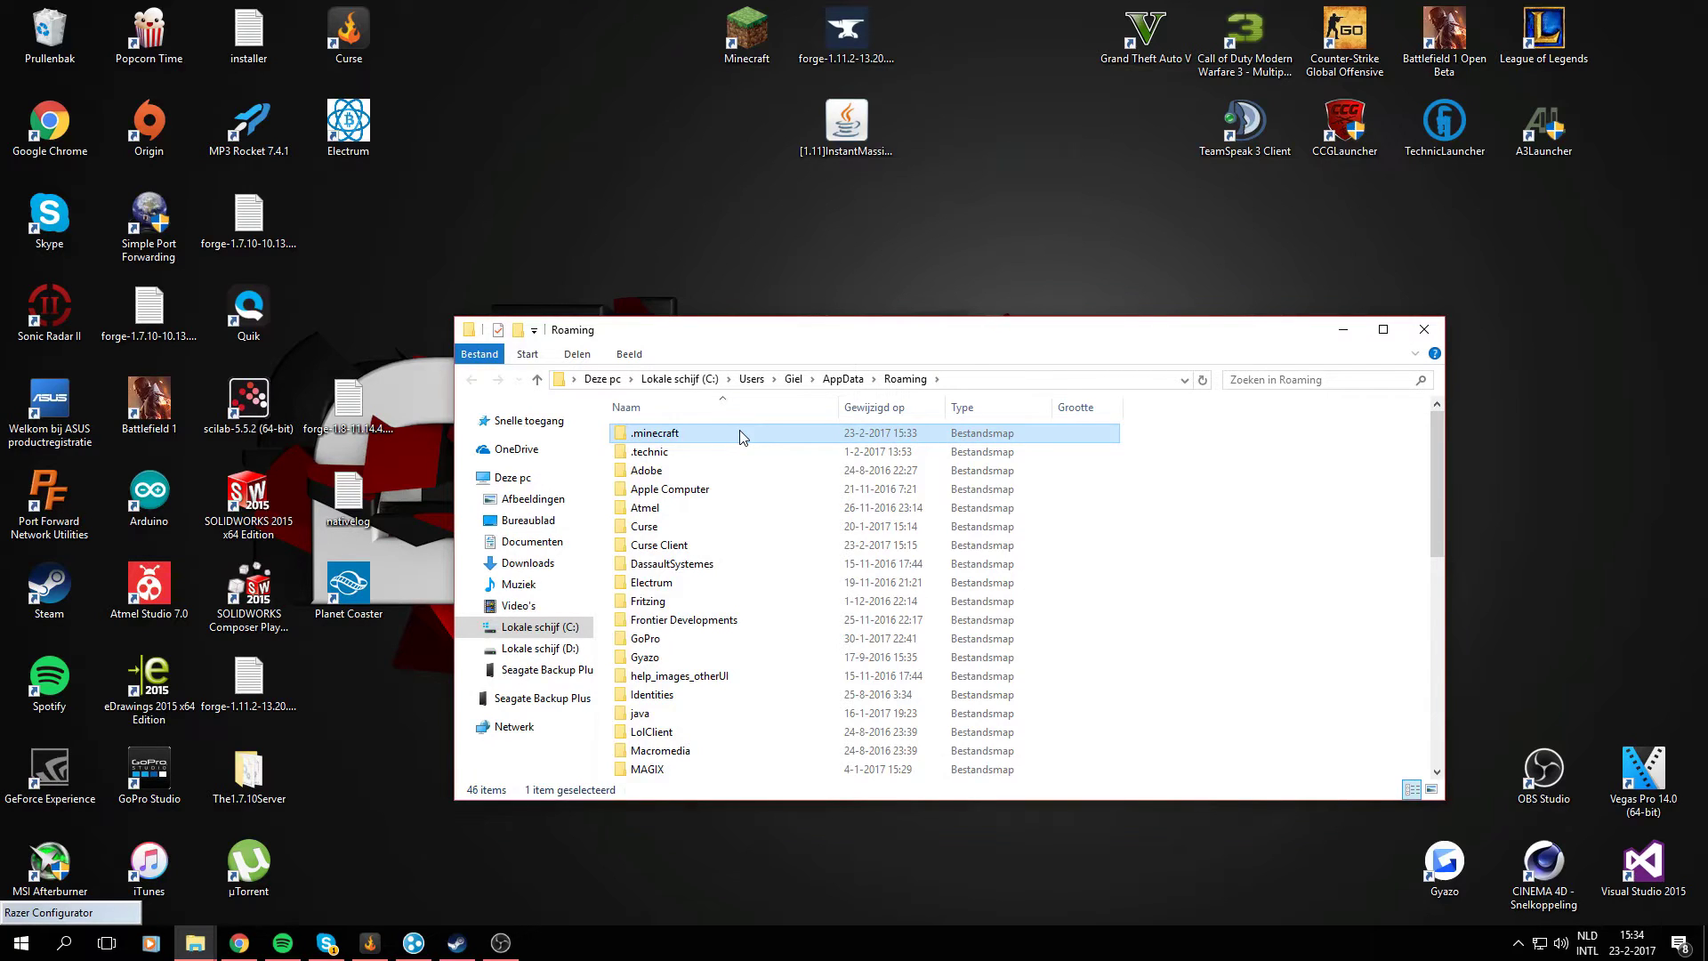
double_click(741, 433)
click(738, 530)
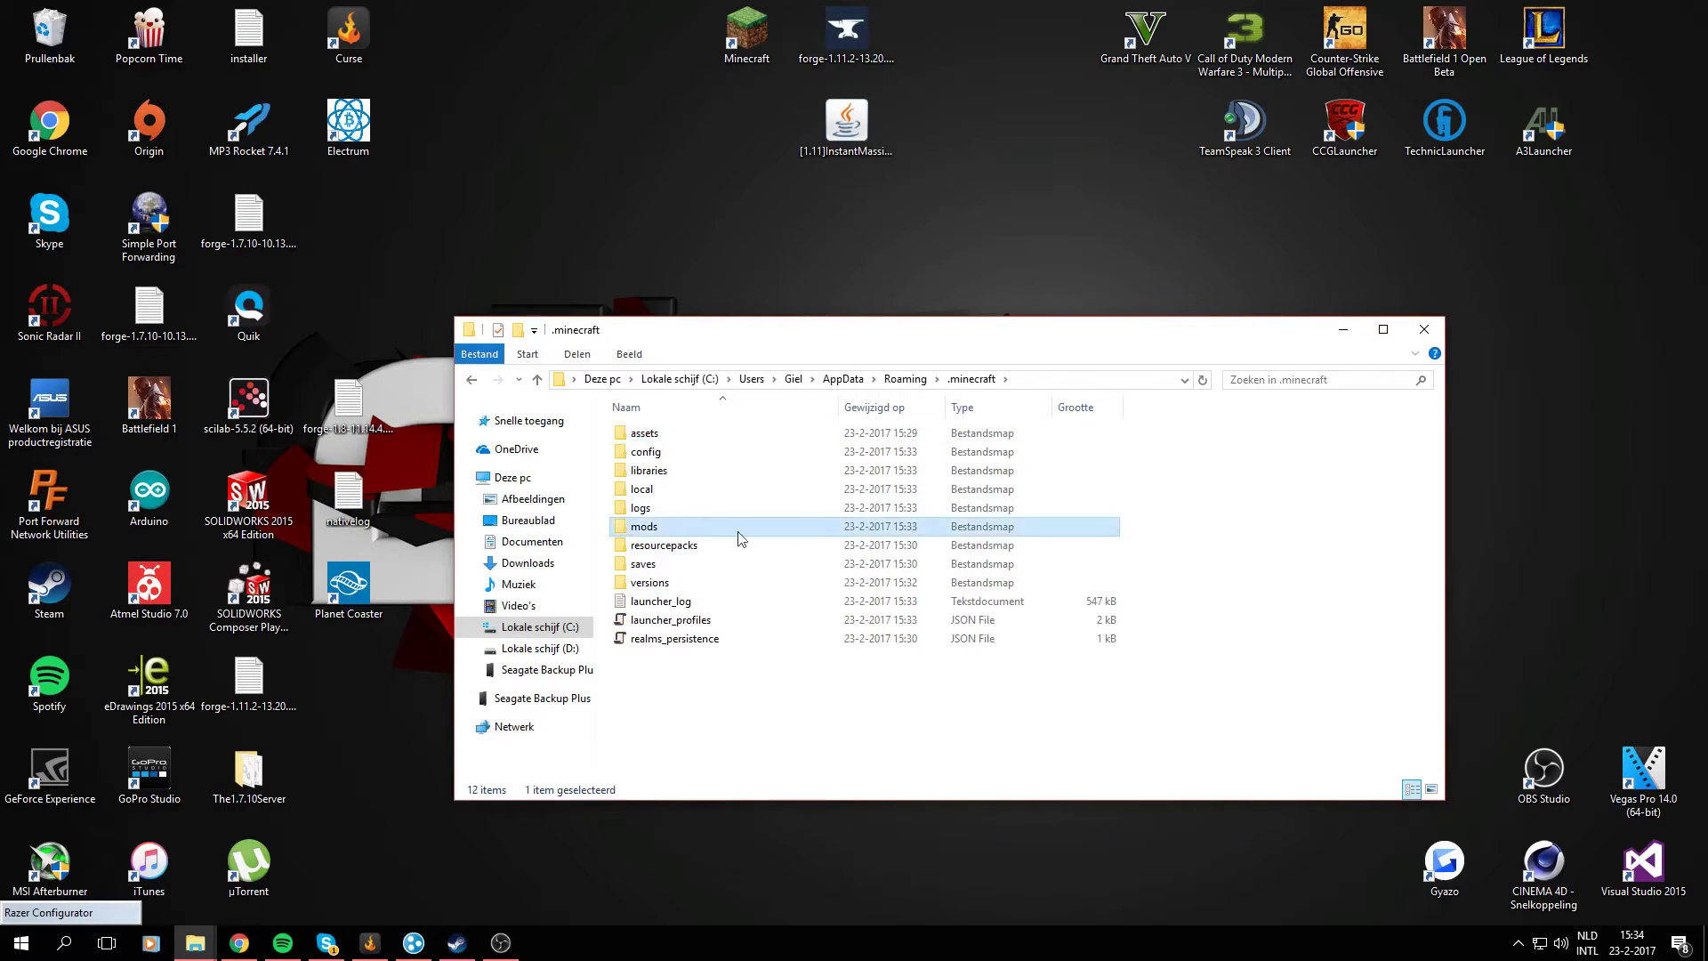
double_click(670, 528)
- Move the [1.11]InstantMassiveStructuresMod file from the desktop into the mods folder and close the folder window
click(846, 125)
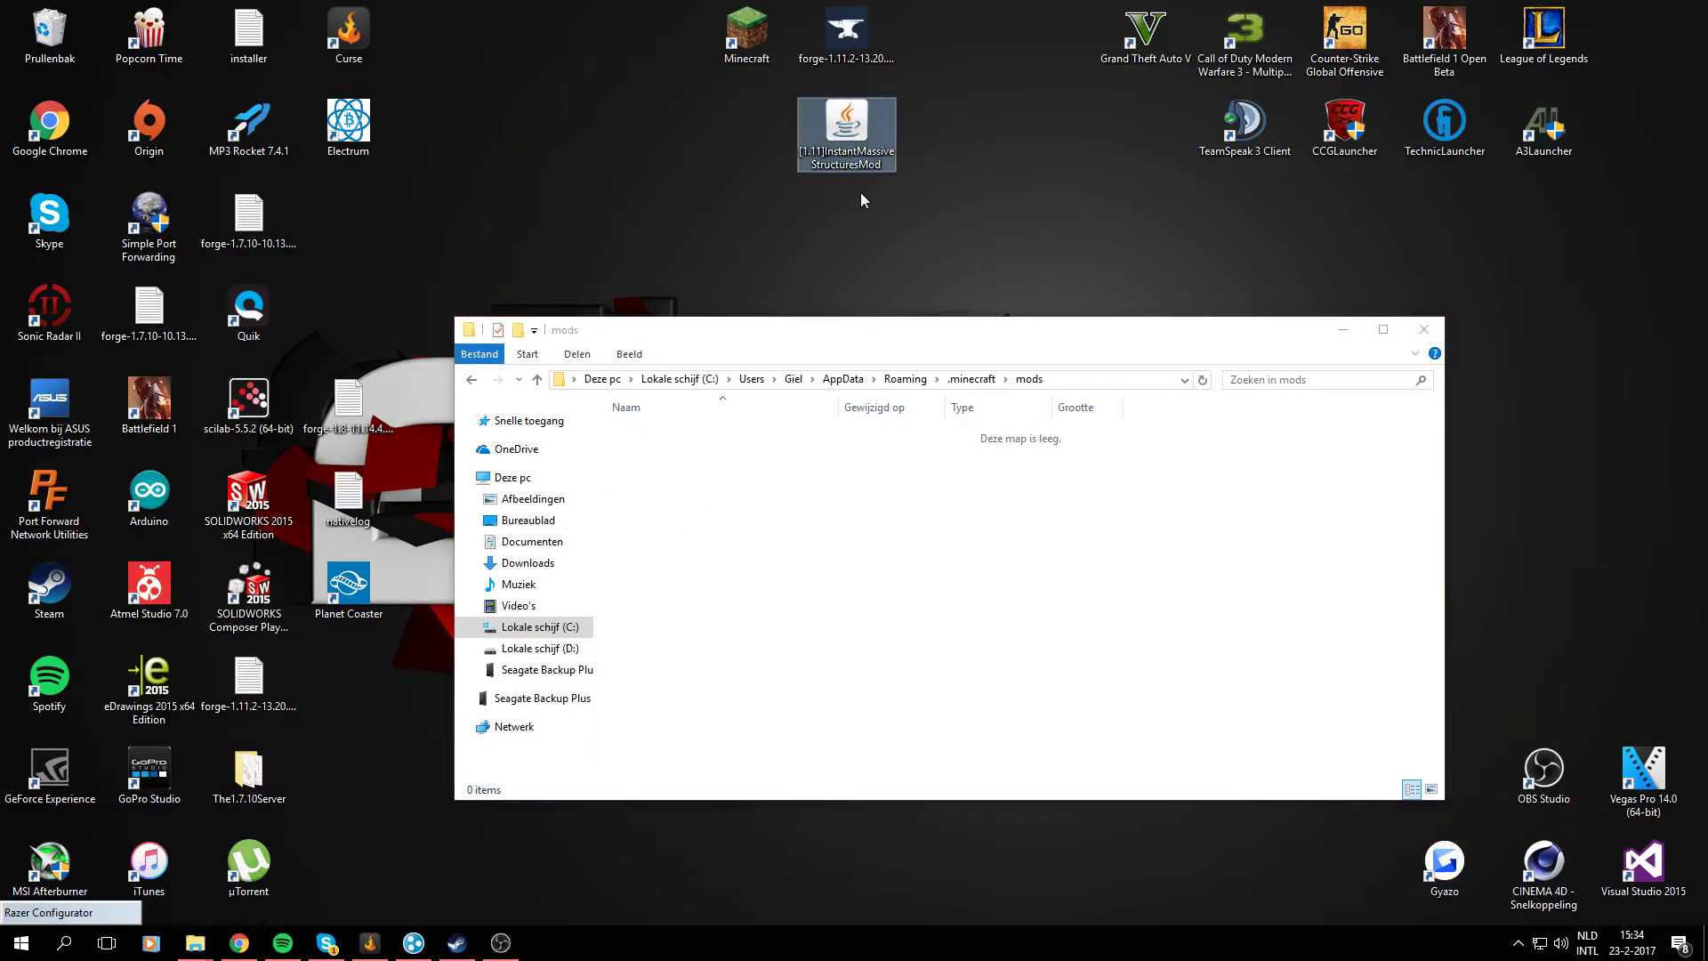
drag(868, 160, 823, 531)
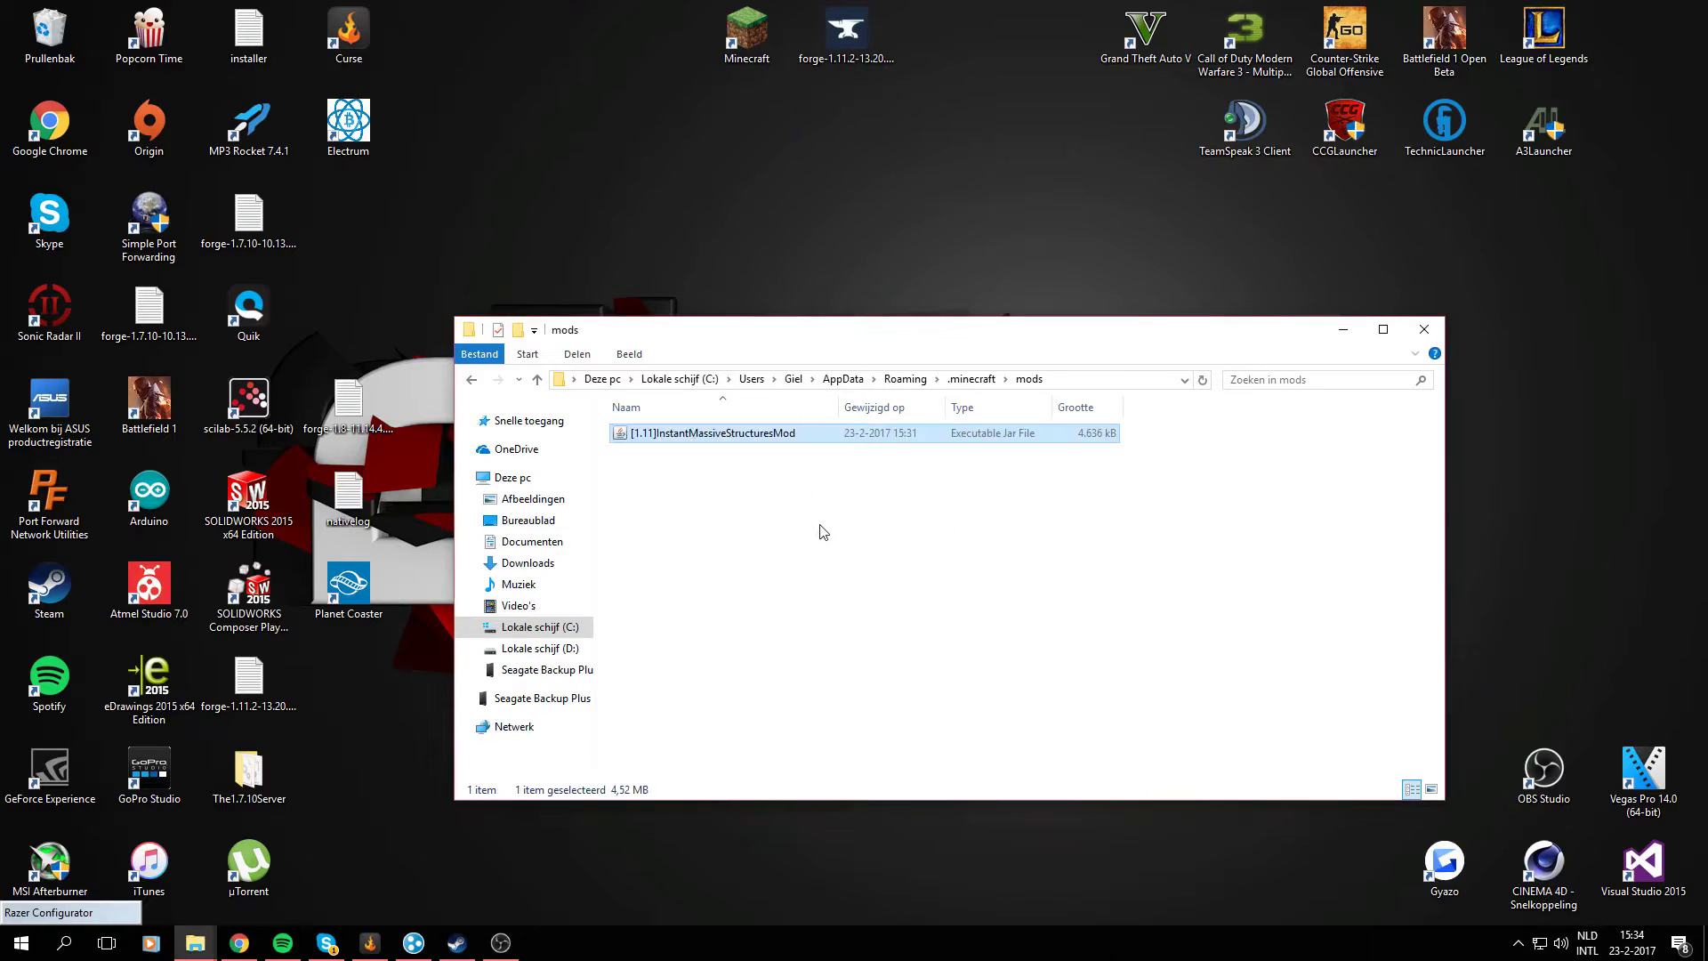
click(1425, 329)
- Launch Minecraft with the forge profile and create a singleplayer world named New World in Creative mode
double_click(752, 45)
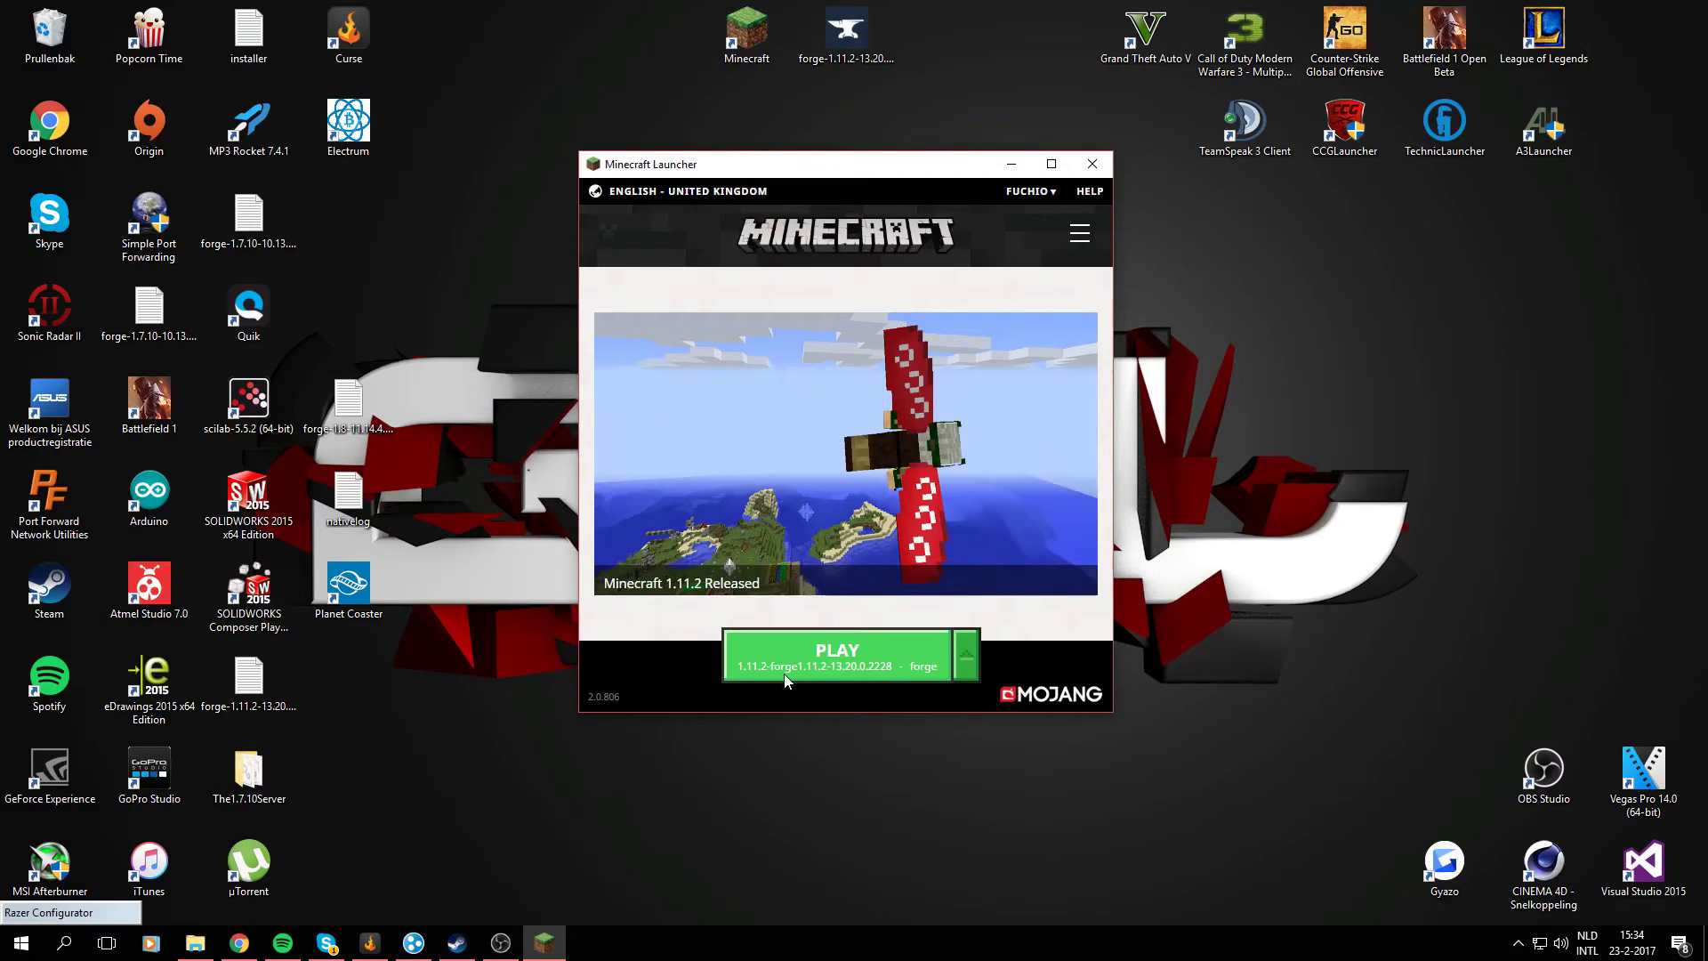
click(787, 671)
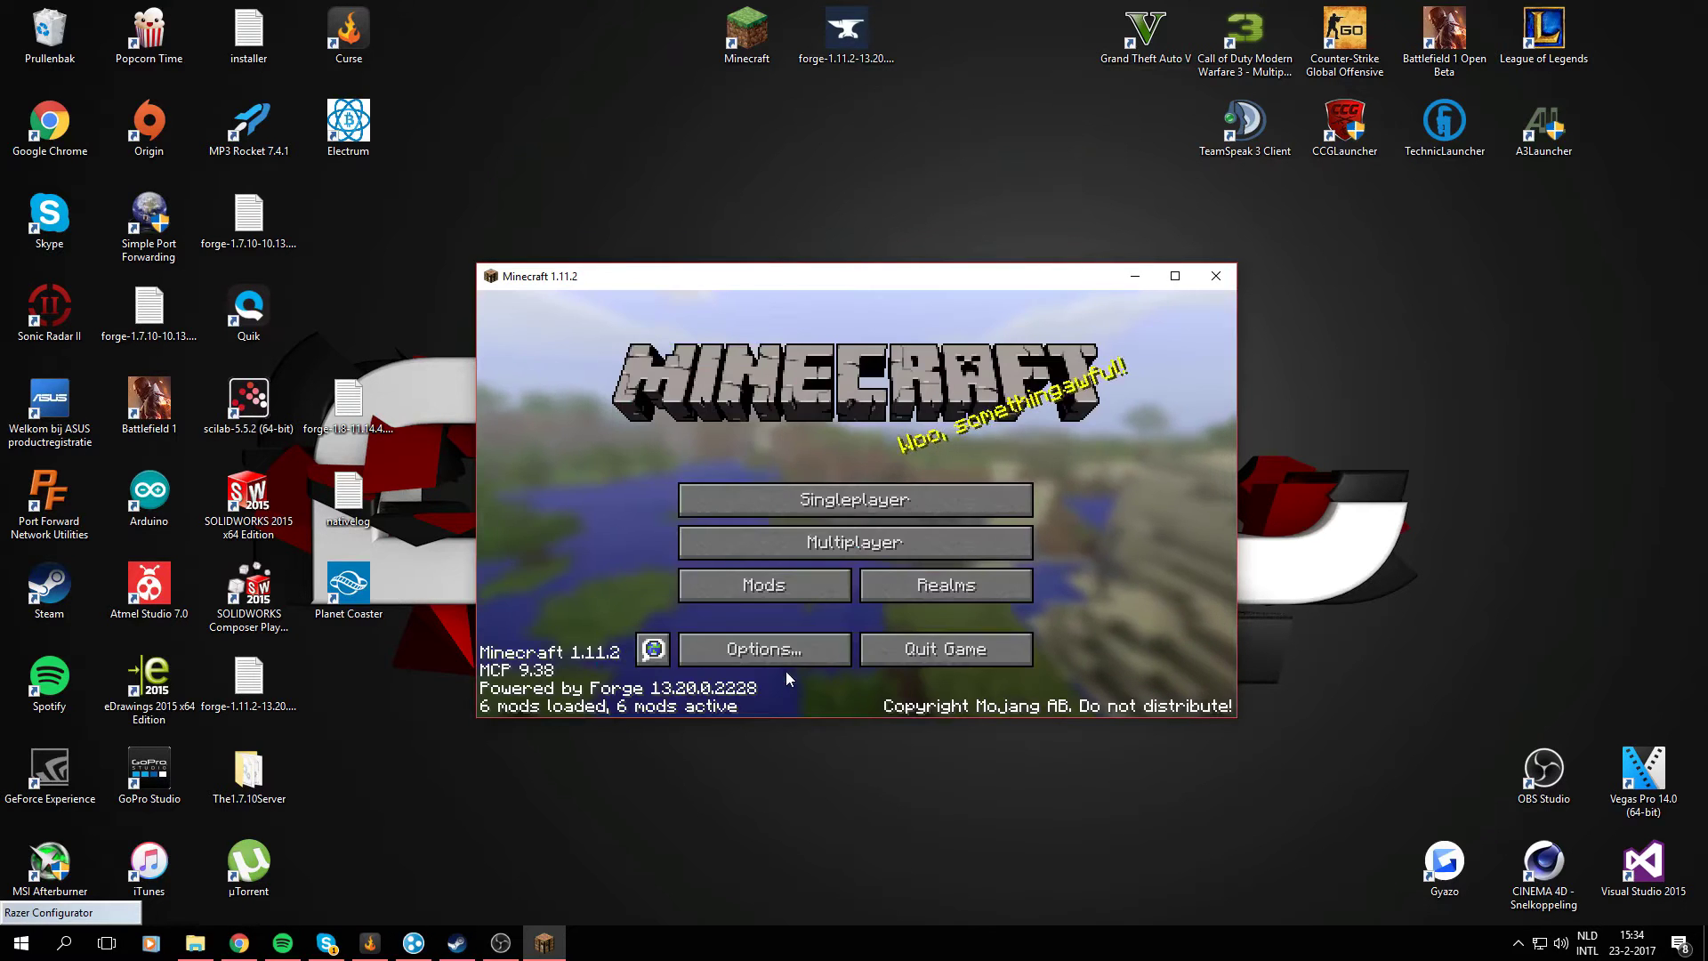
click(818, 507)
click(937, 636)
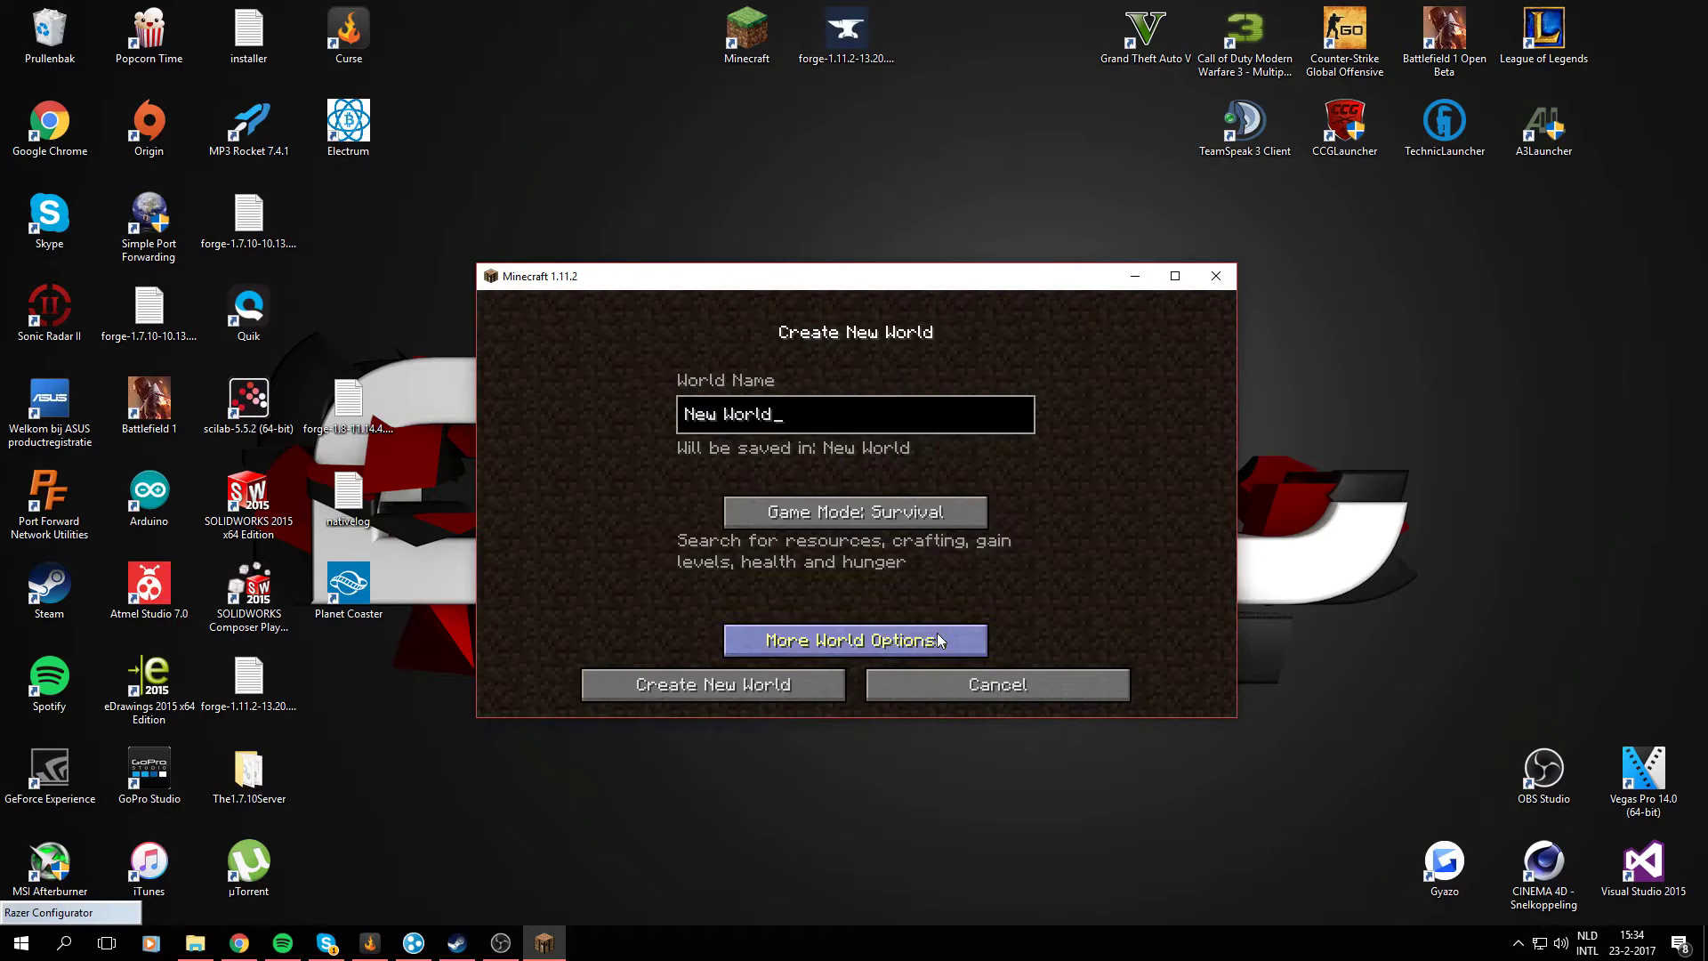
click(929, 516)
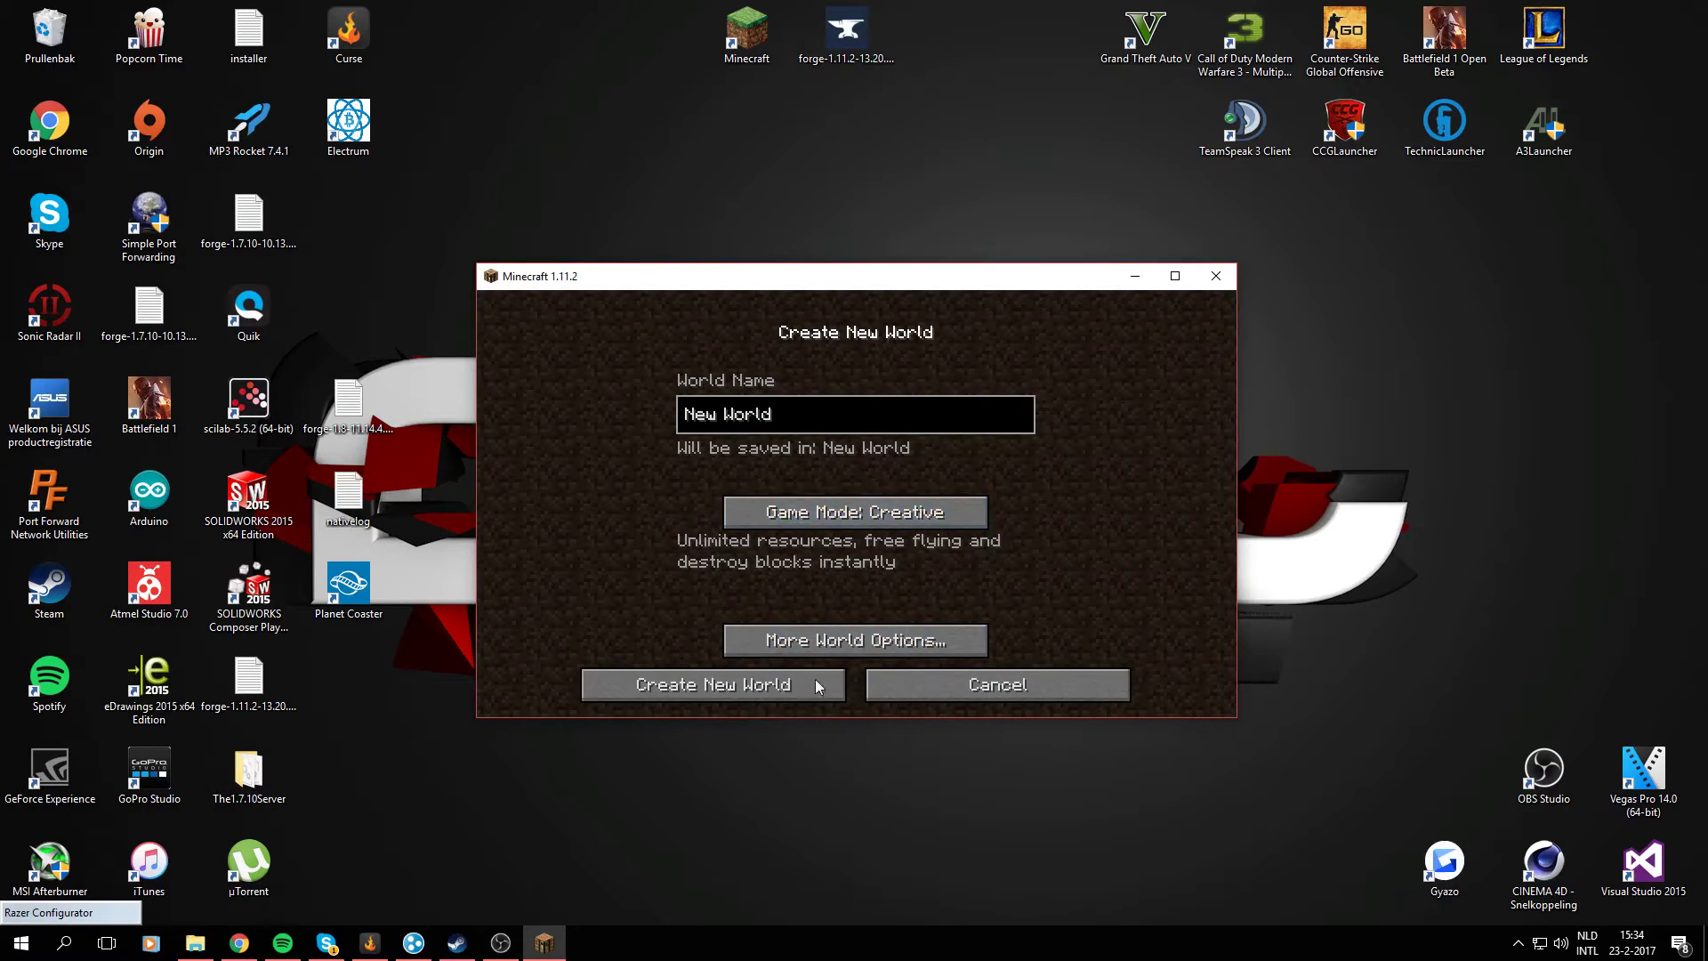
click(763, 694)
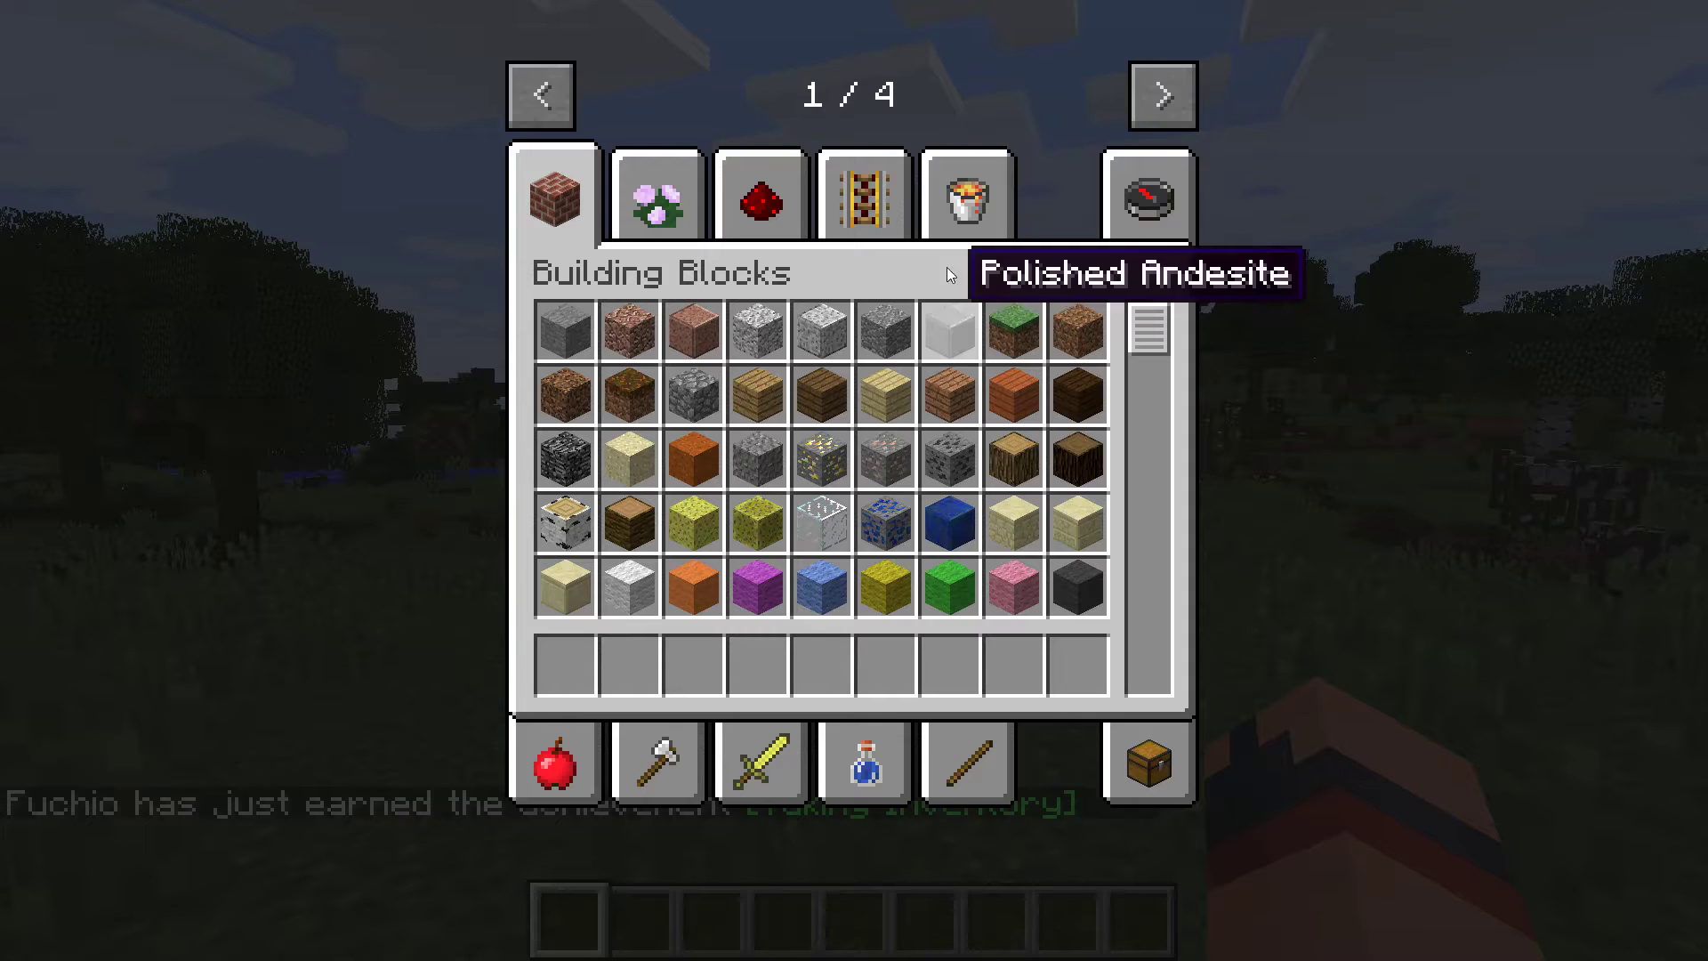
- Browse the mod's categories in the creative inventory, including Live Structures, Food, Residental - Enormous Density and Survival Structures
key(e)
key(w)
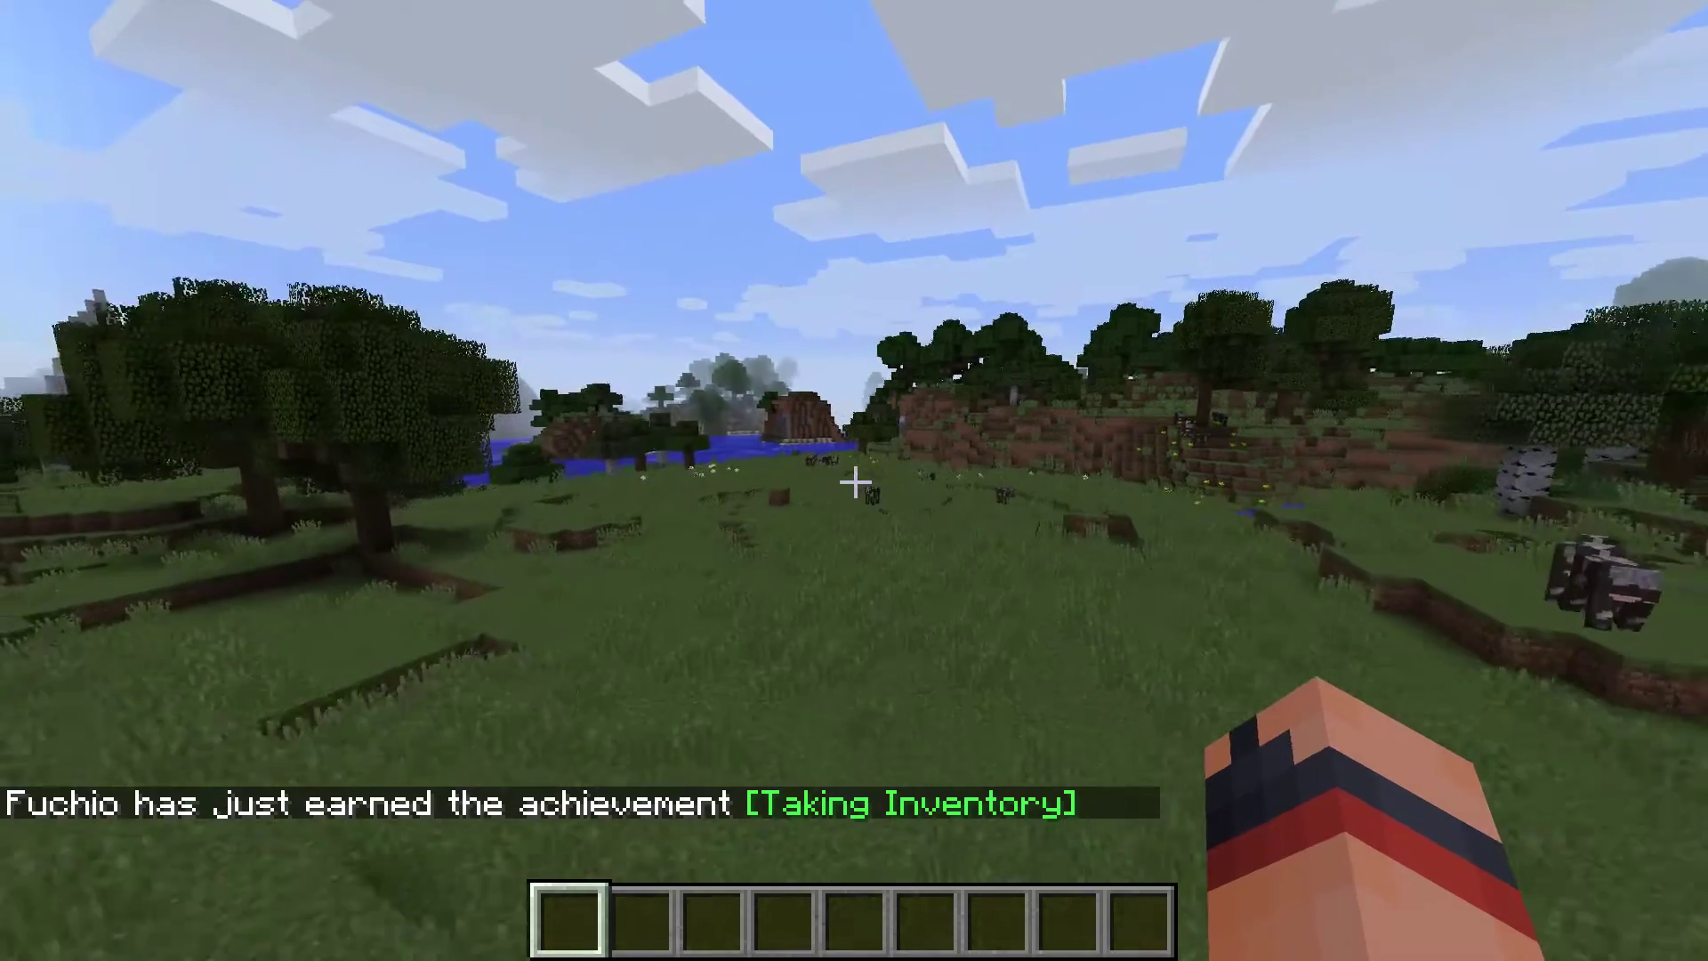
key(e)
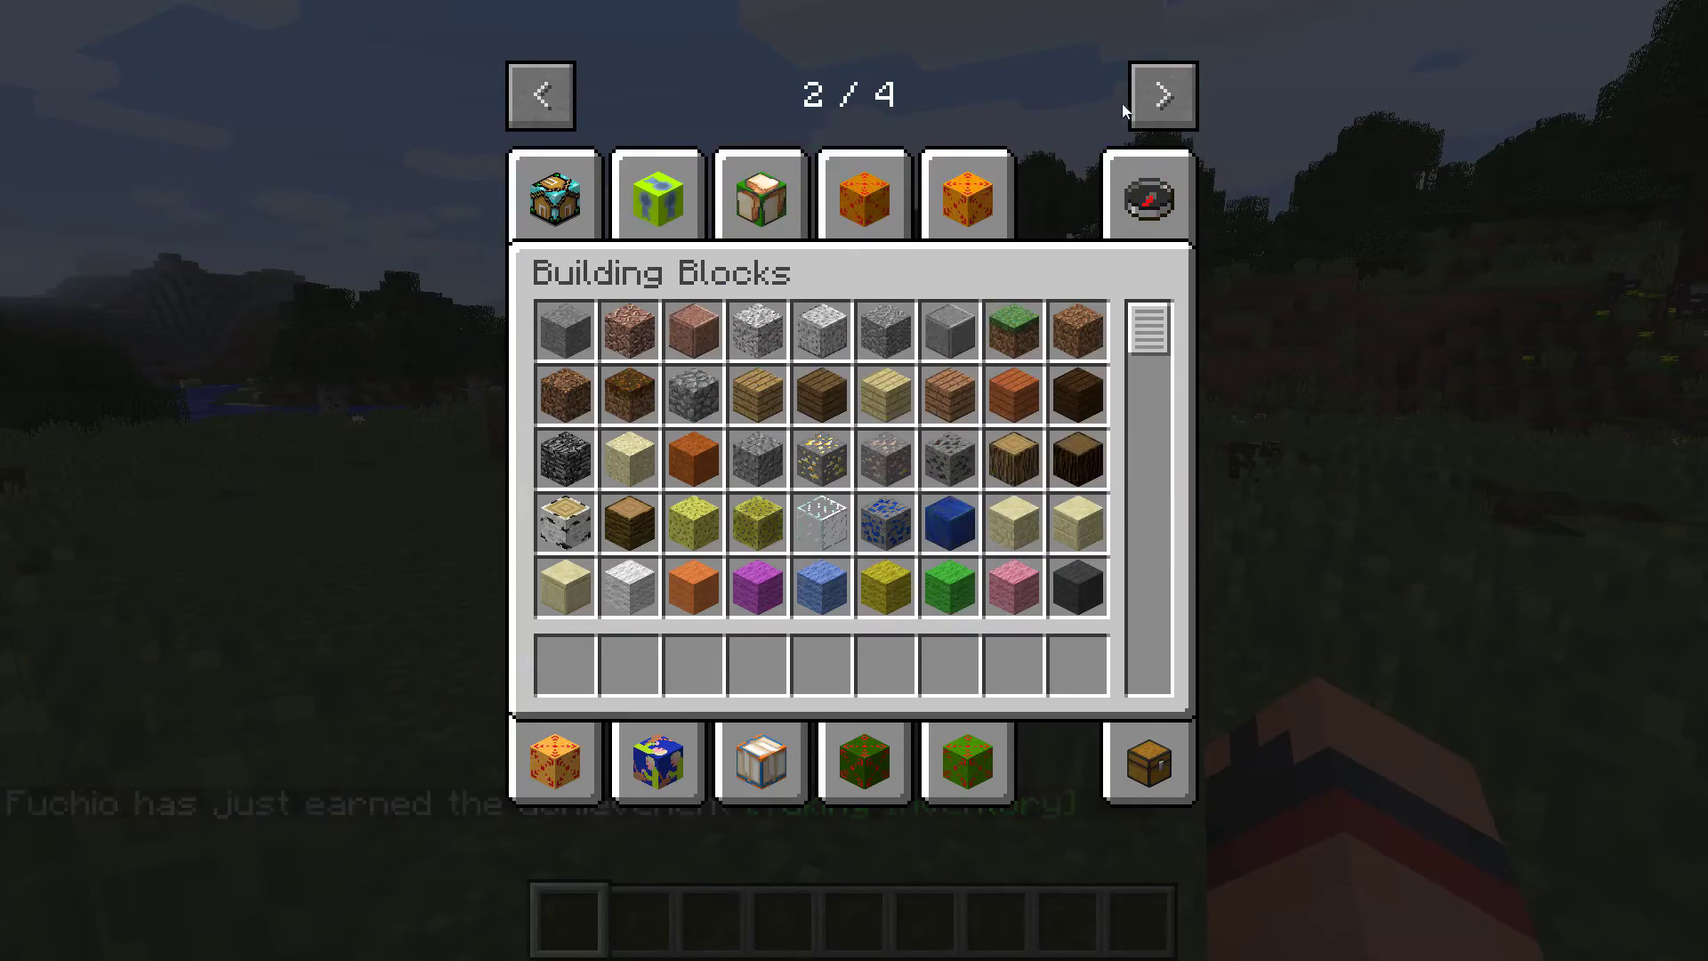
click(1163, 95)
click(1163, 95)
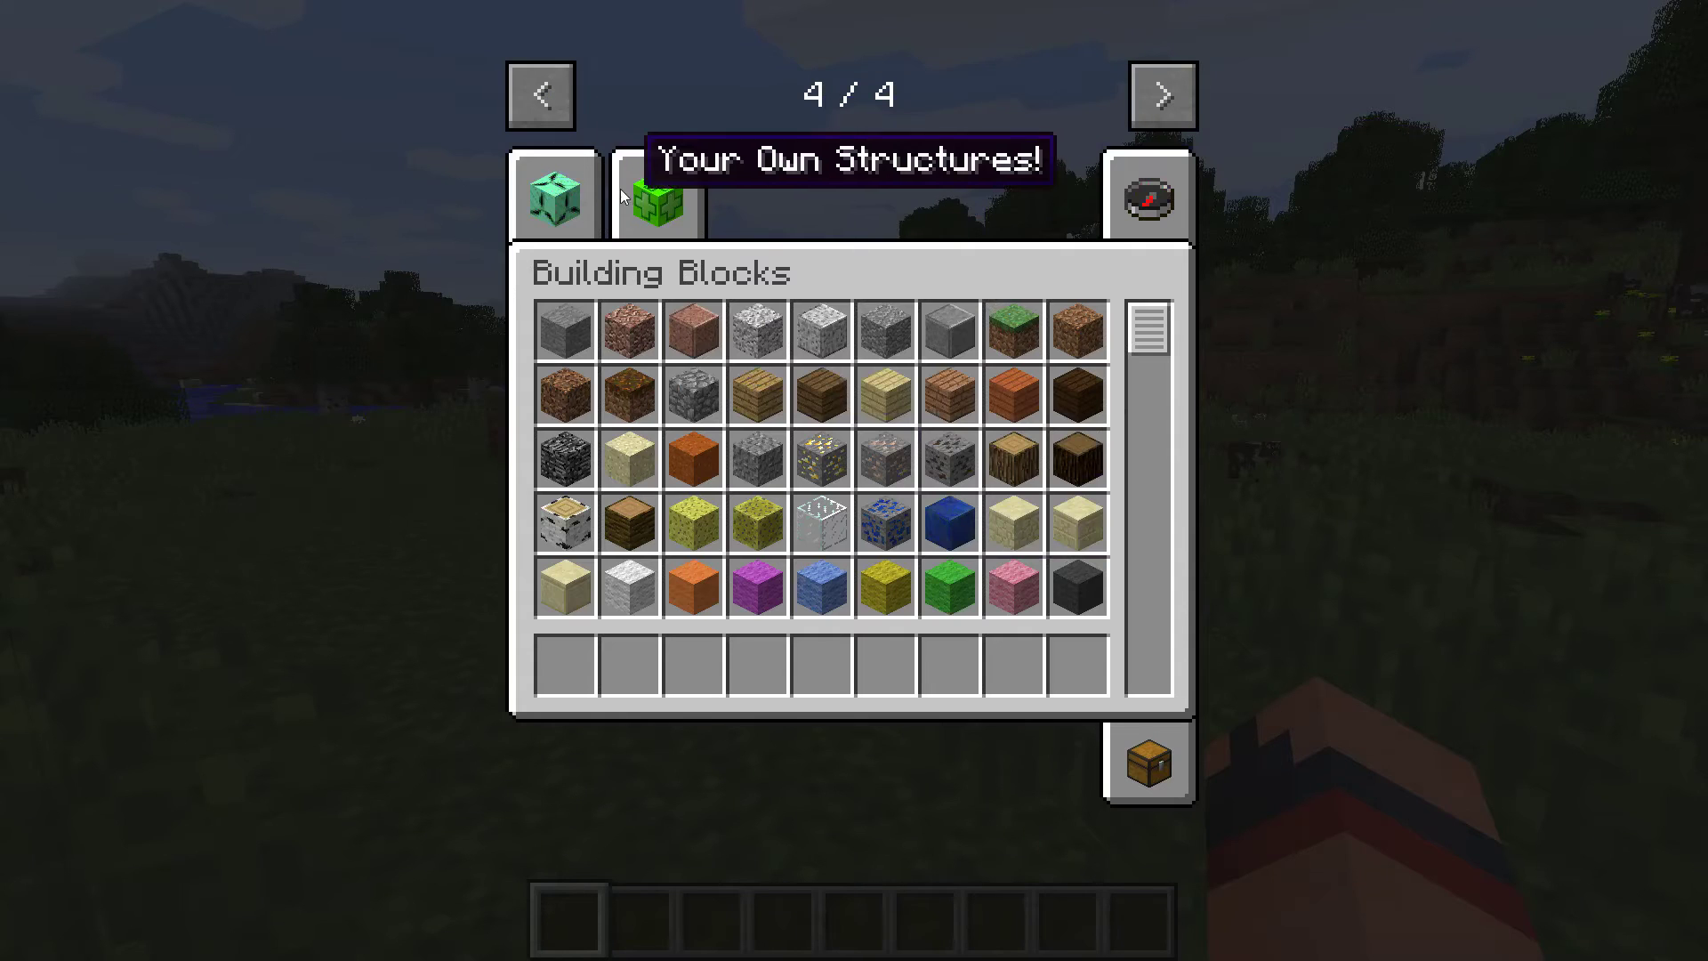
click(571, 203)
click(550, 119)
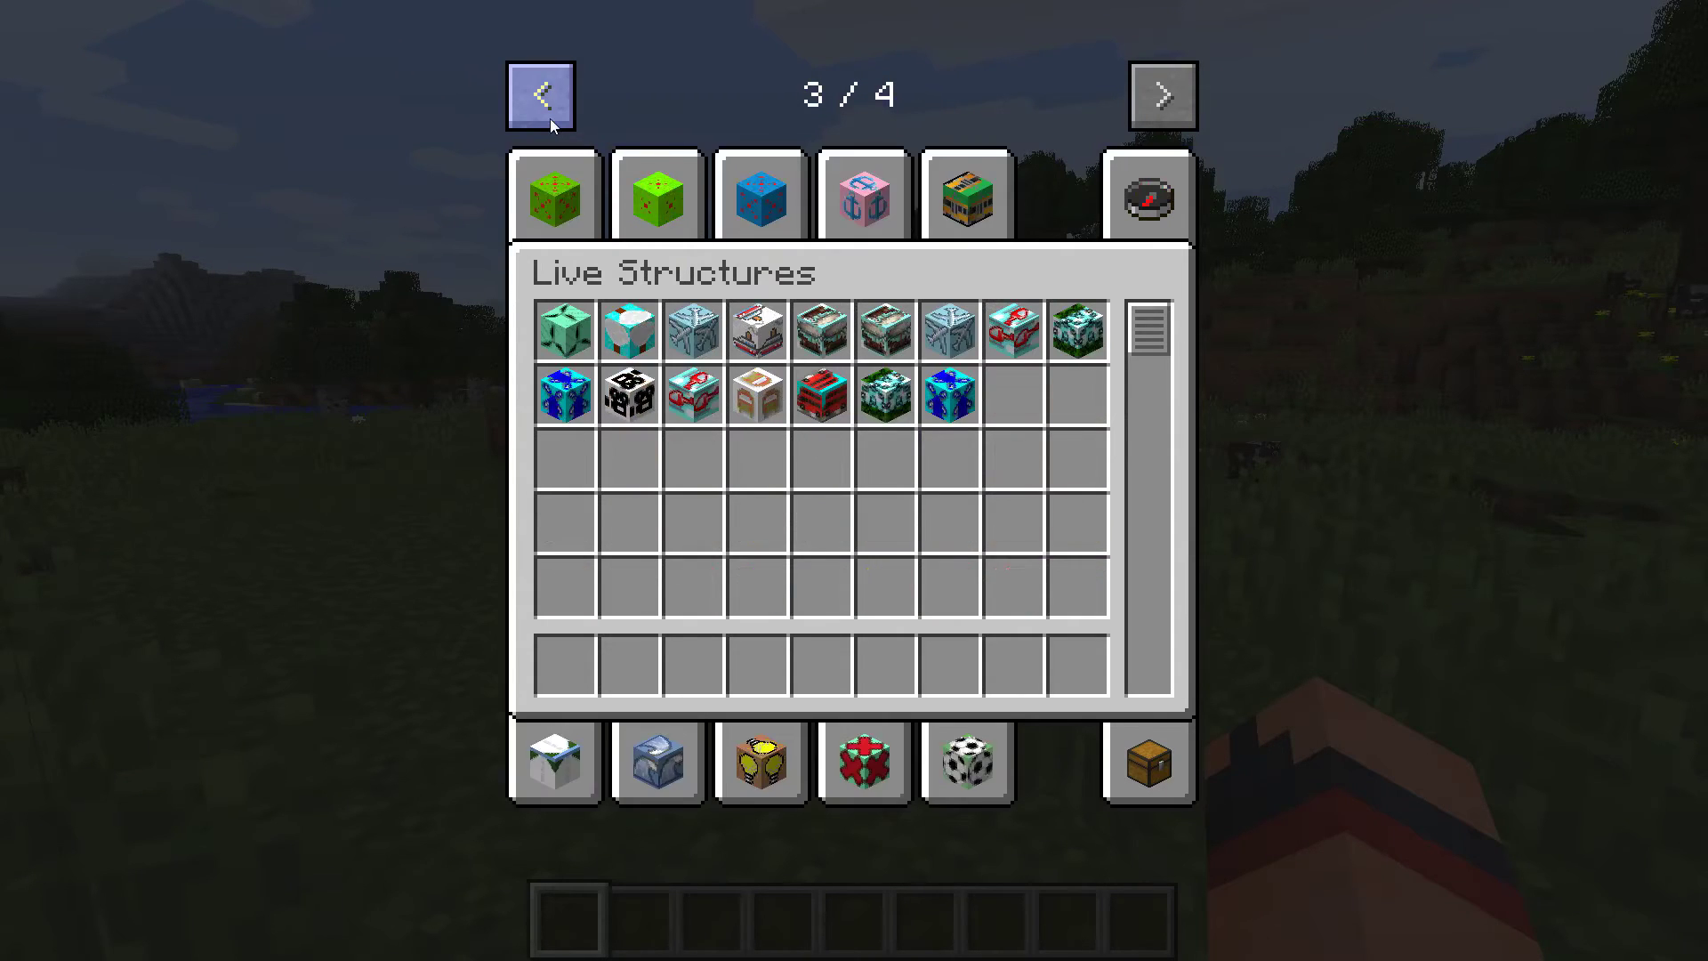
click(557, 110)
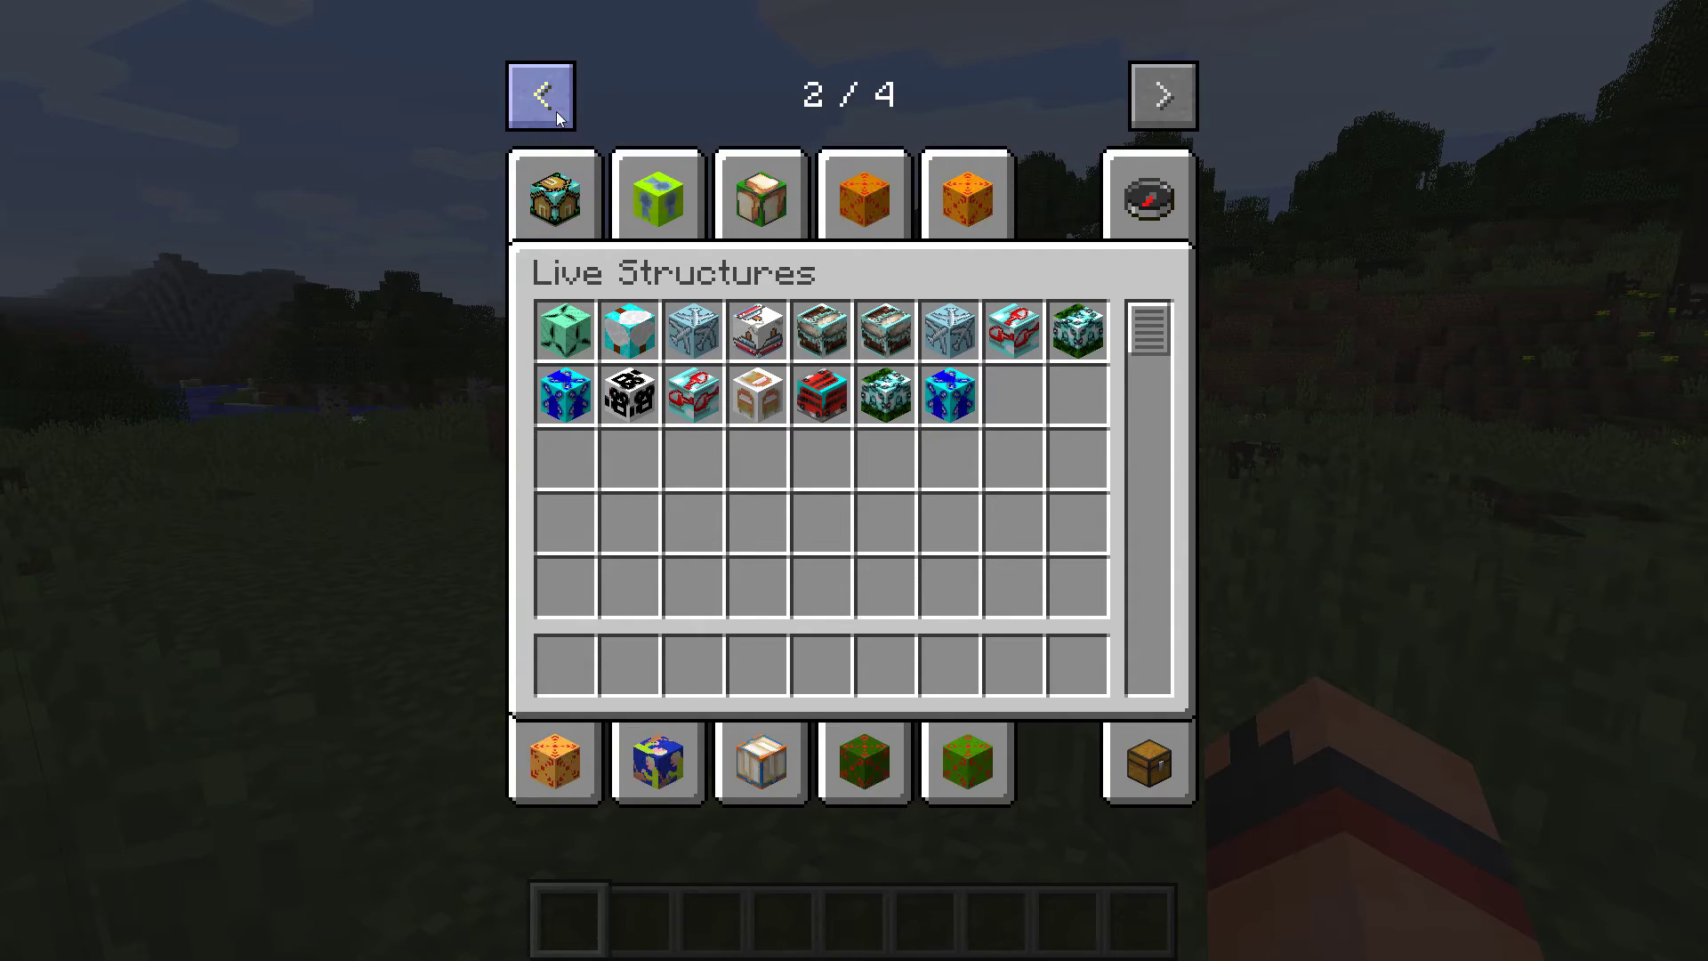
click(795, 224)
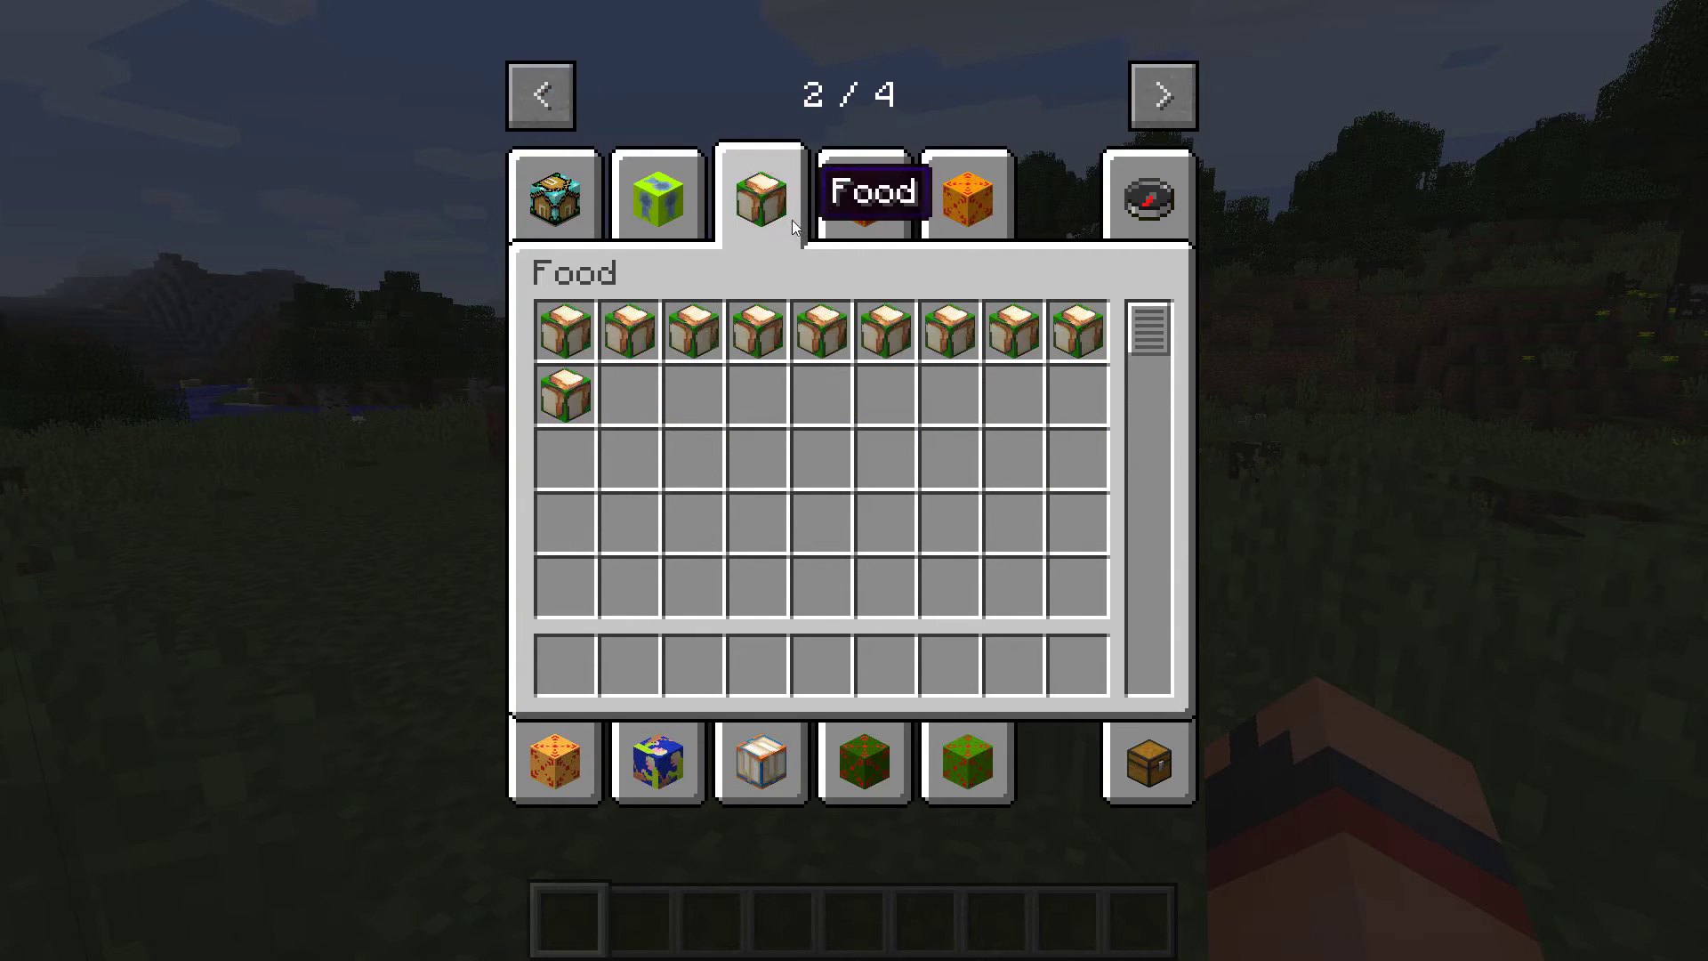
click(542, 94)
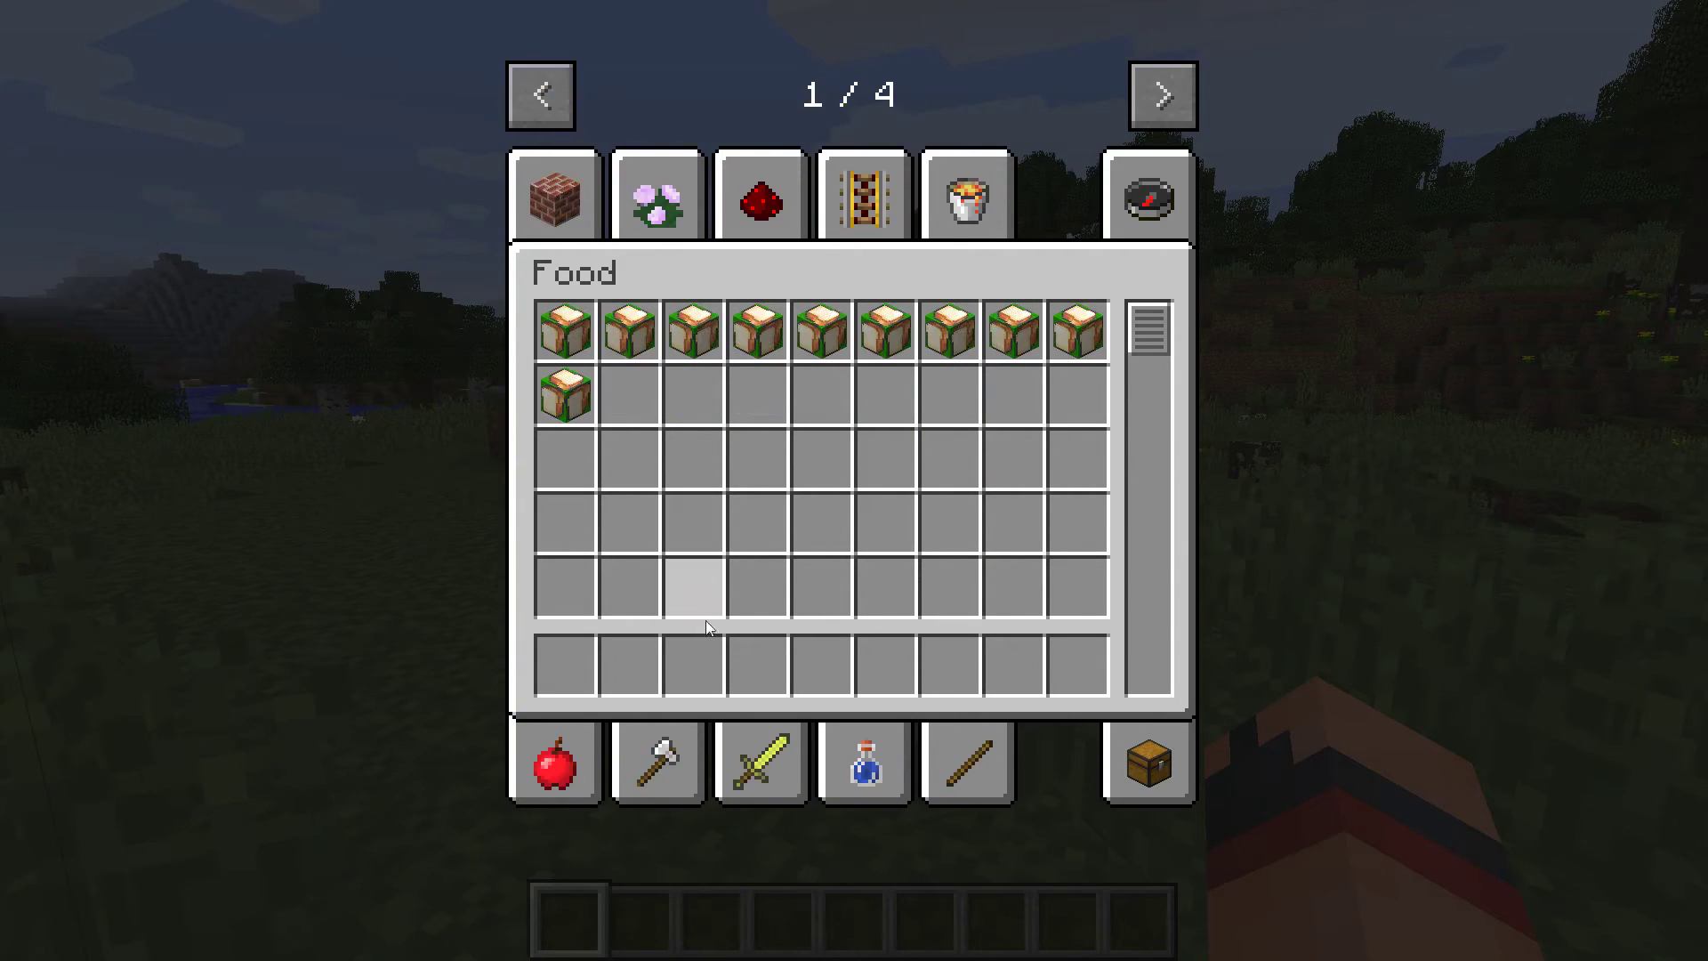
click(1176, 118)
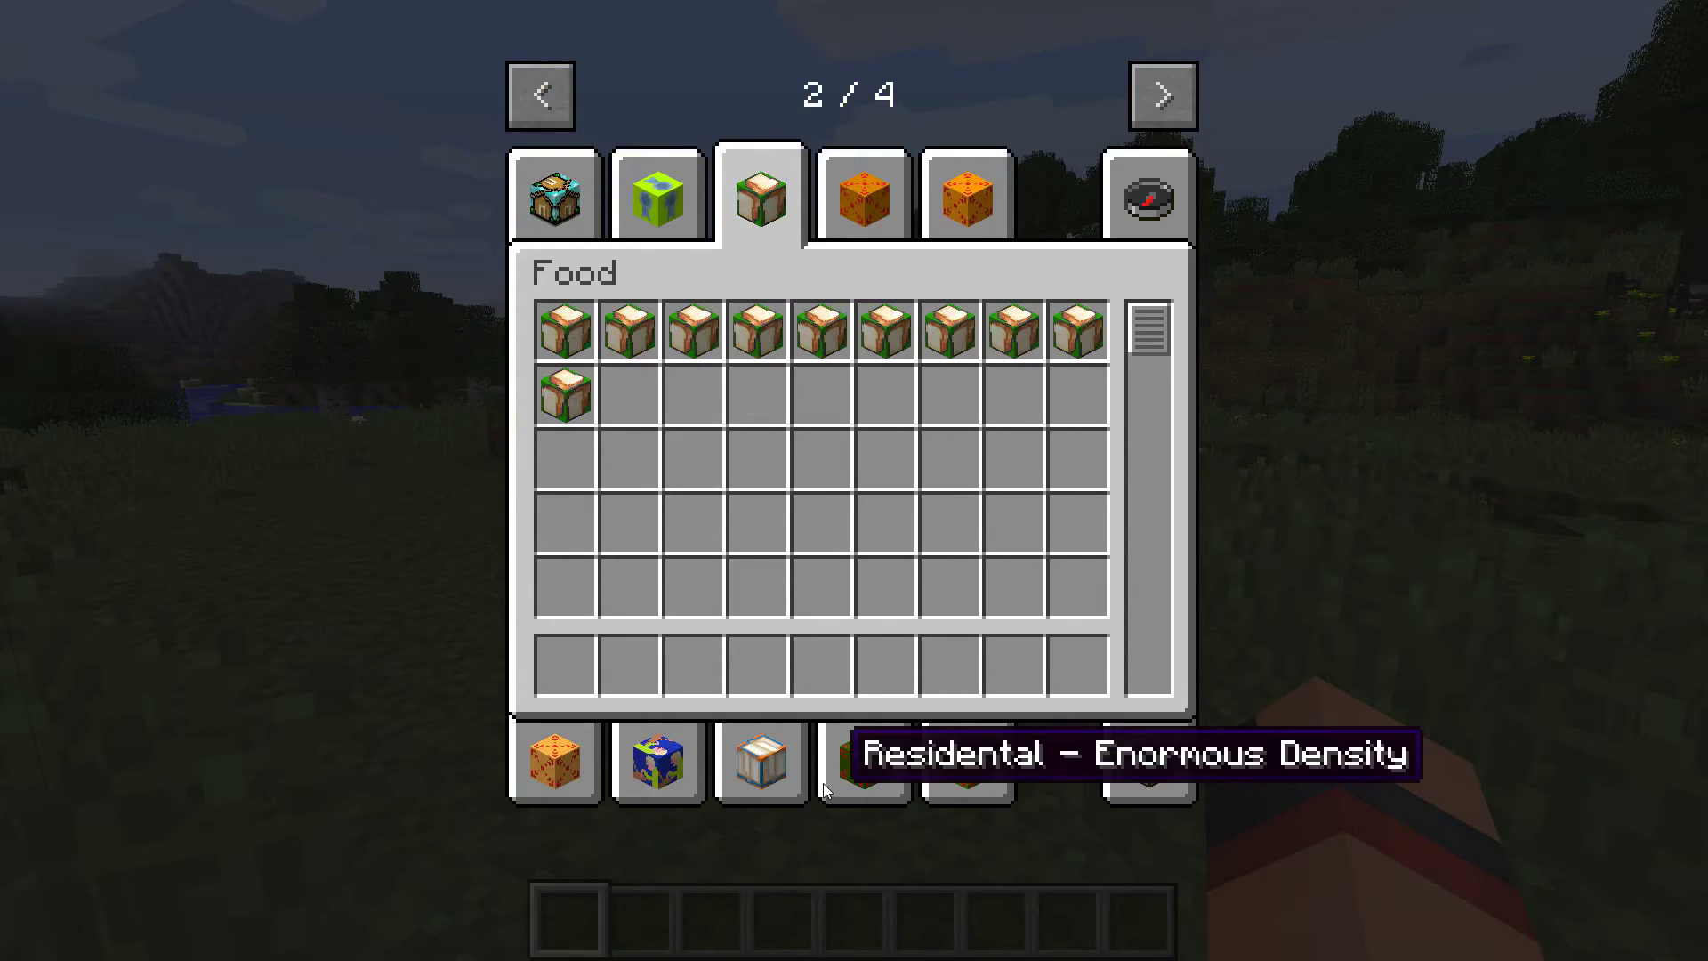
click(825, 783)
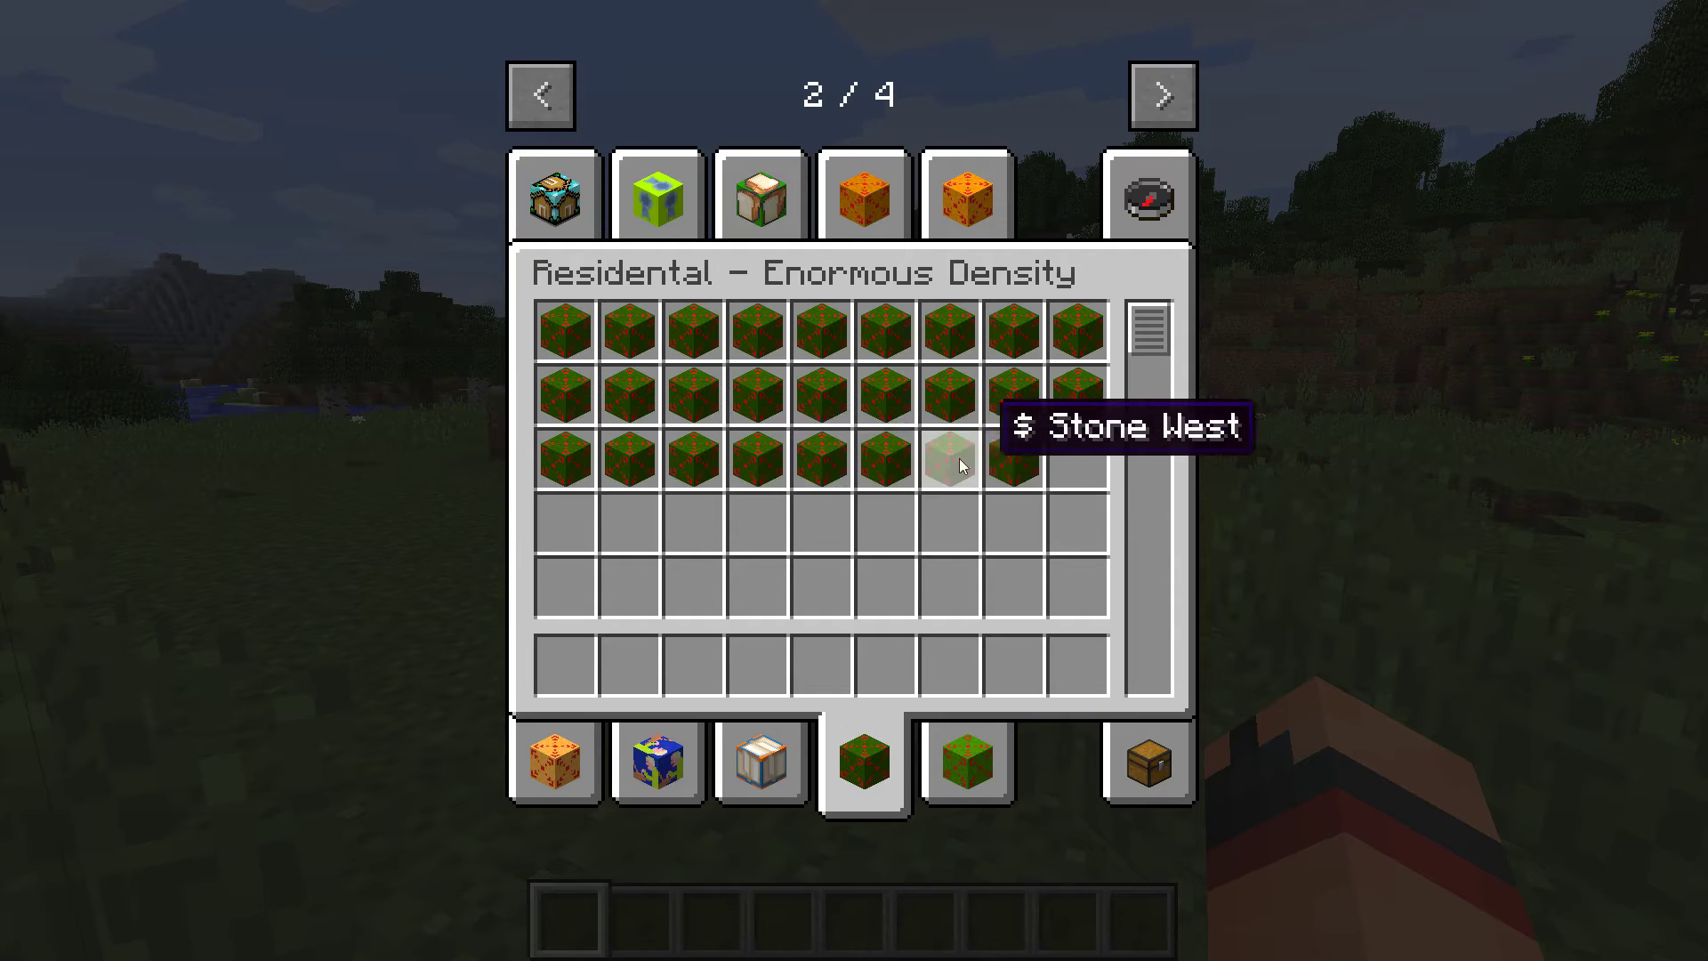
click(578, 191)
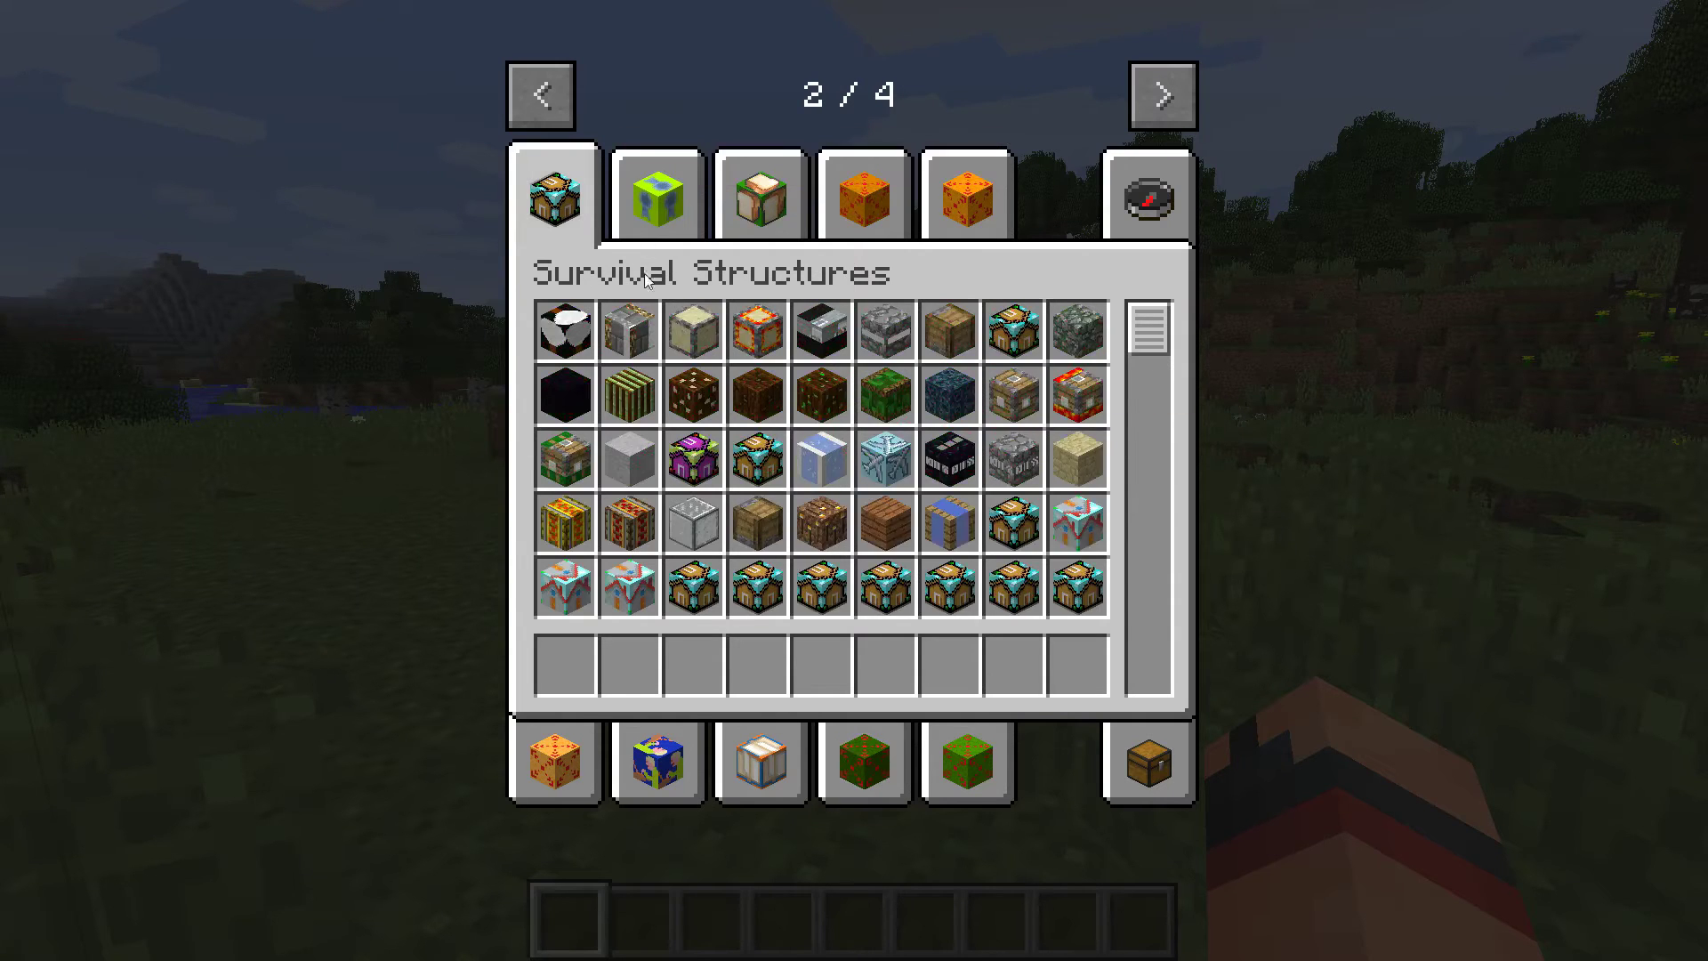
- Put the $$$ Stone South block from Residental - Enormous Density into the first hotbar slot and show the debug overlay in the world
click(859, 790)
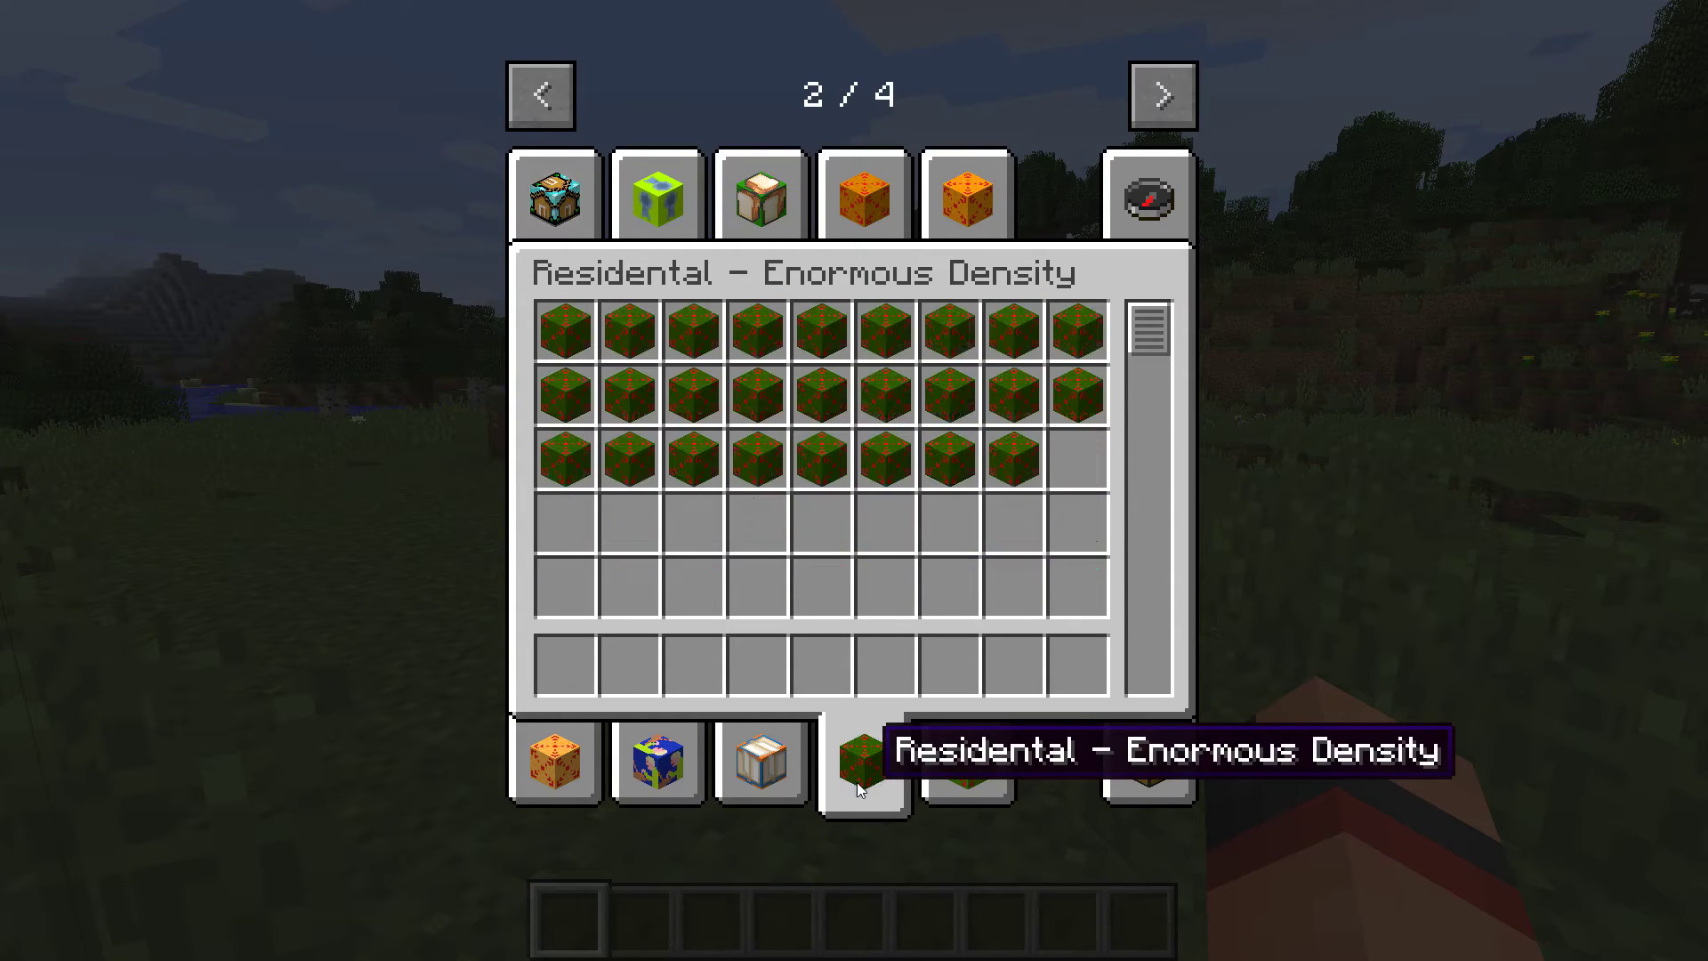
click(773, 447)
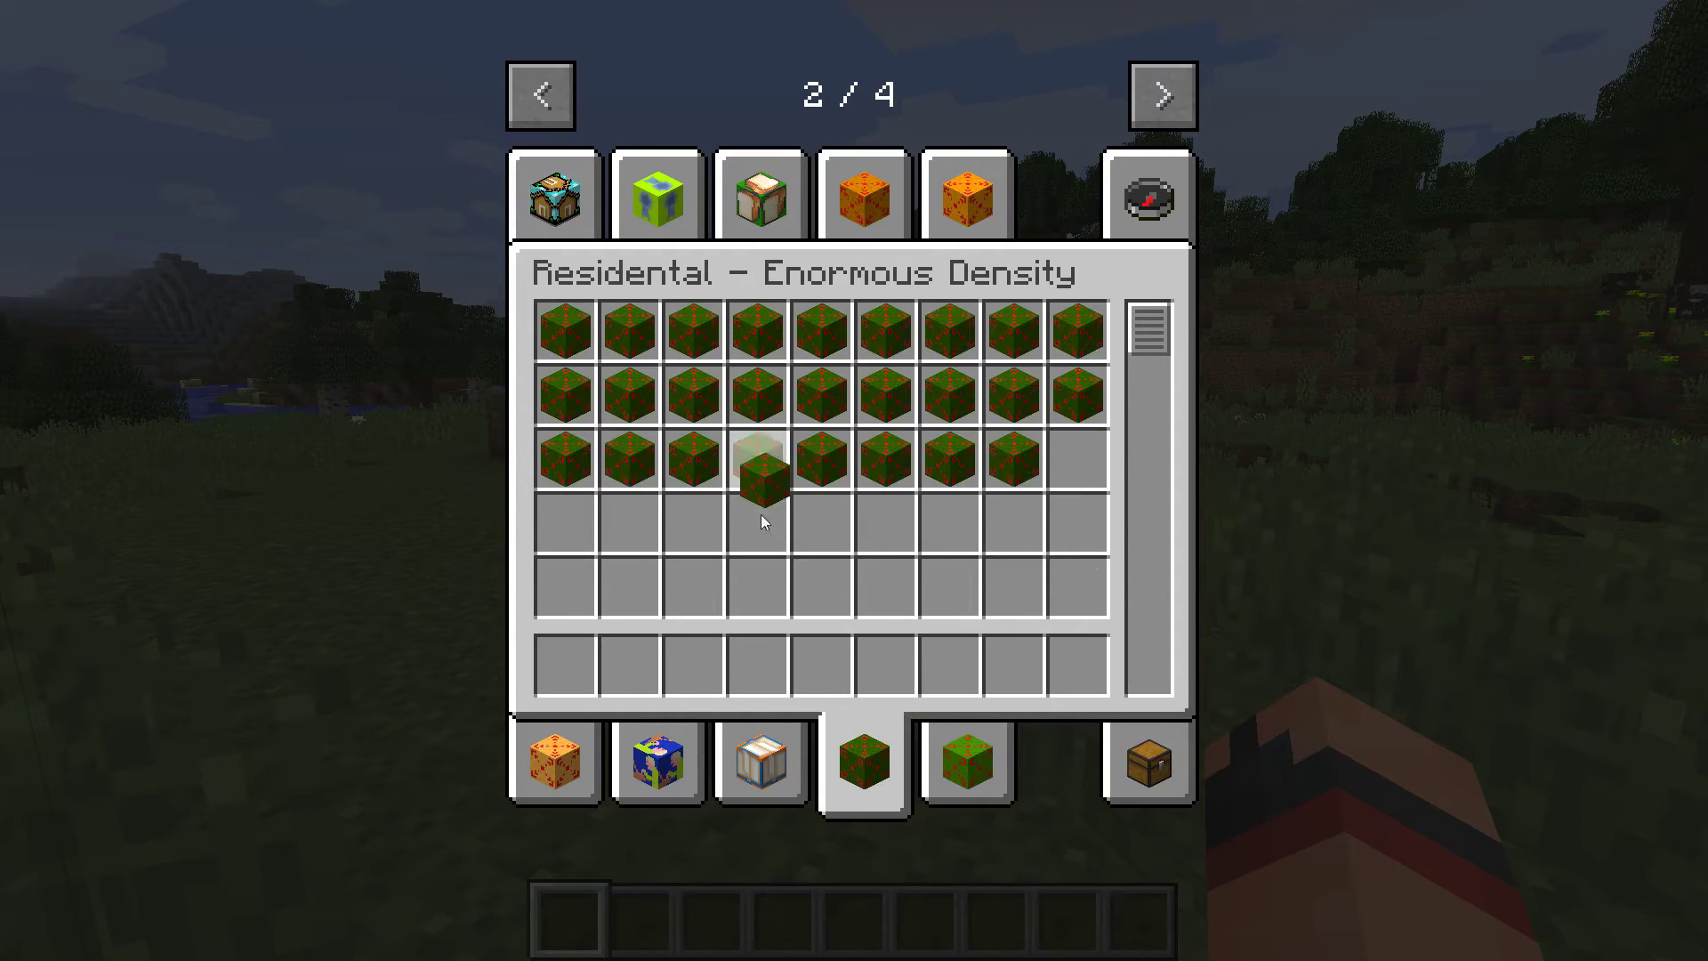
click(566, 666)
key(e)
key(w)
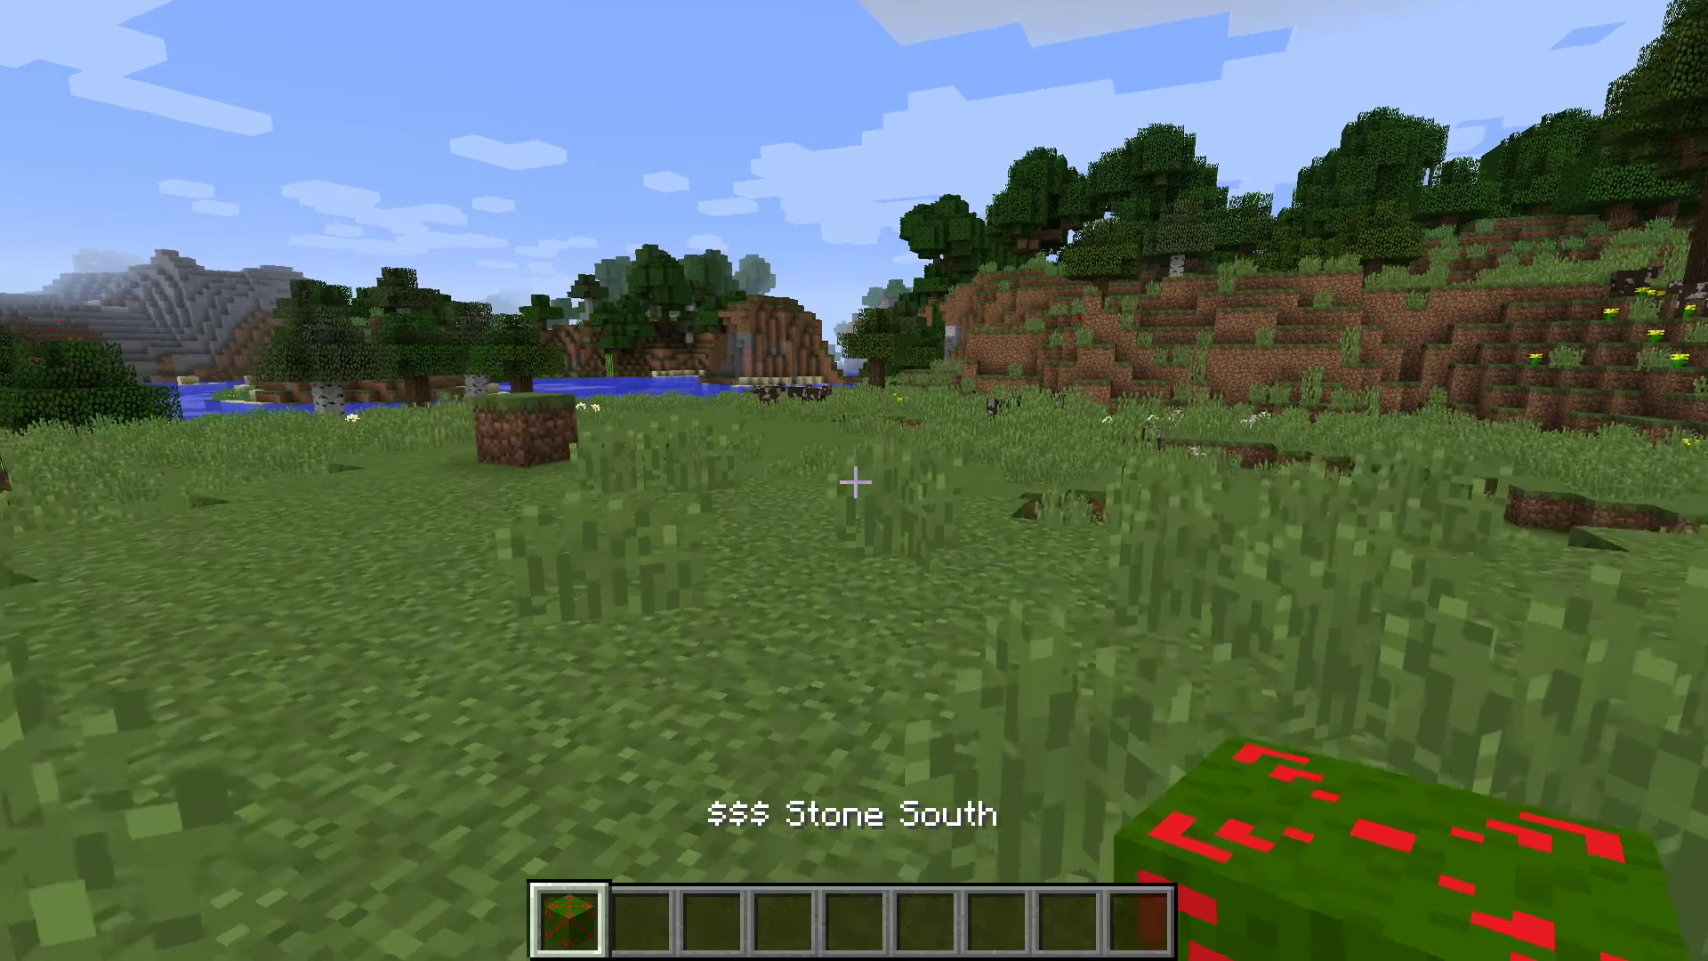
key(F3)
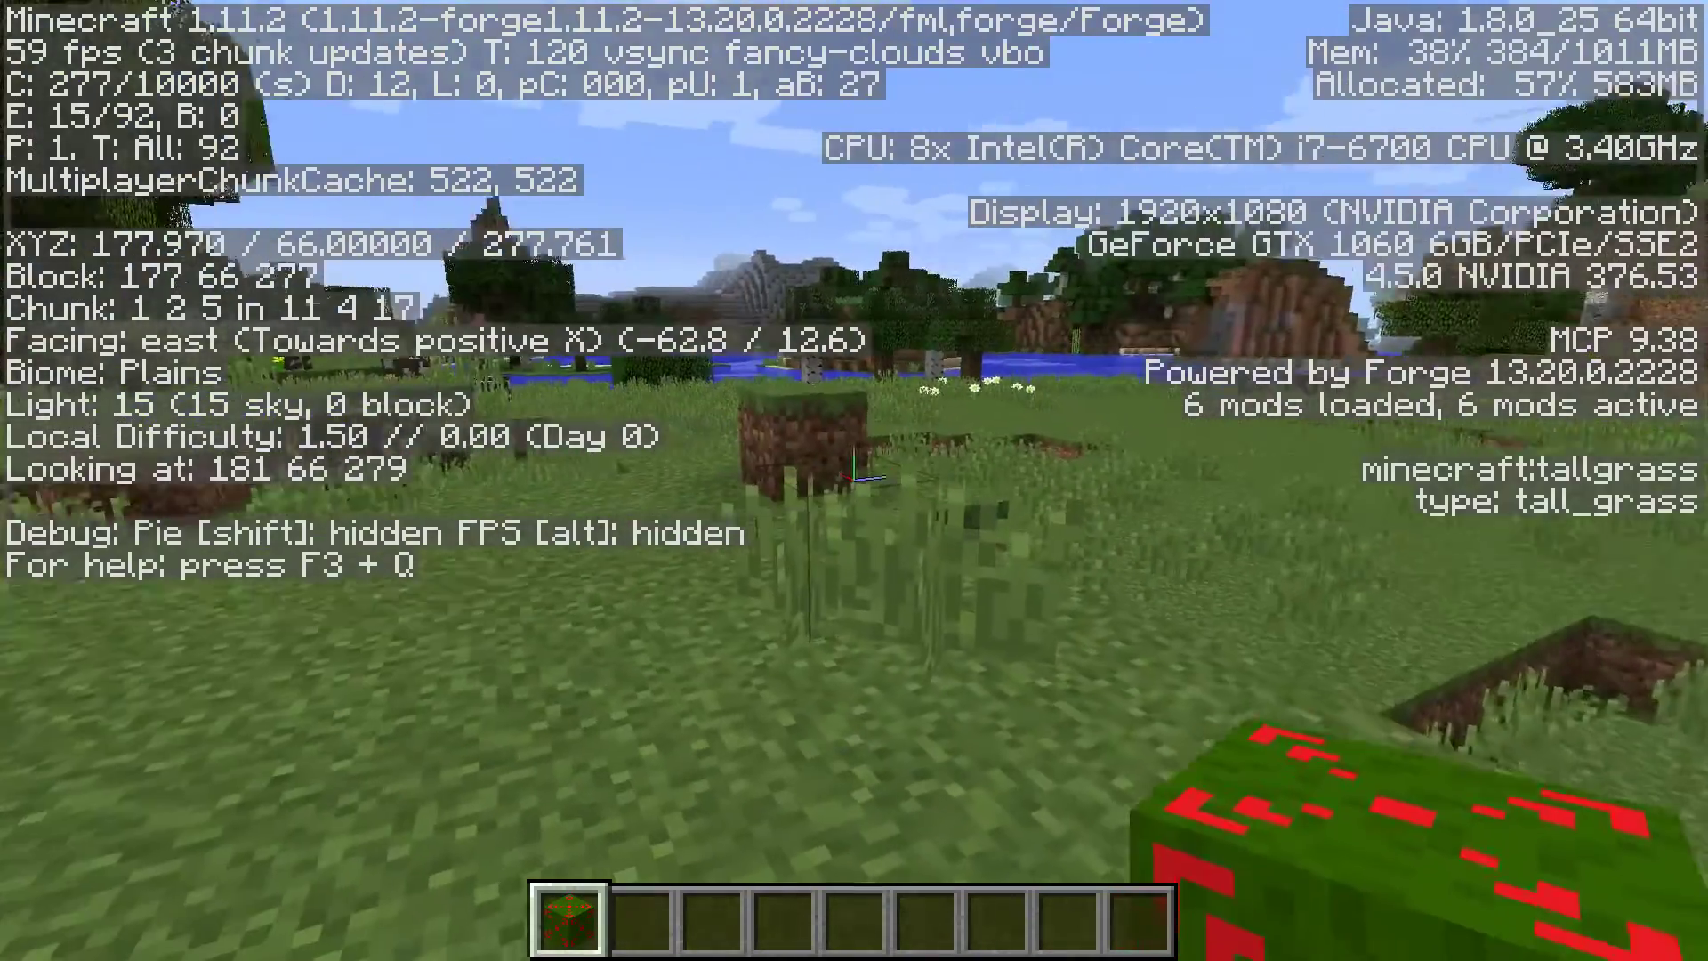
- Hide the debug overlay, place the $$$ Stone South block on open grass and break it empty-handed to generate the building
key(w)
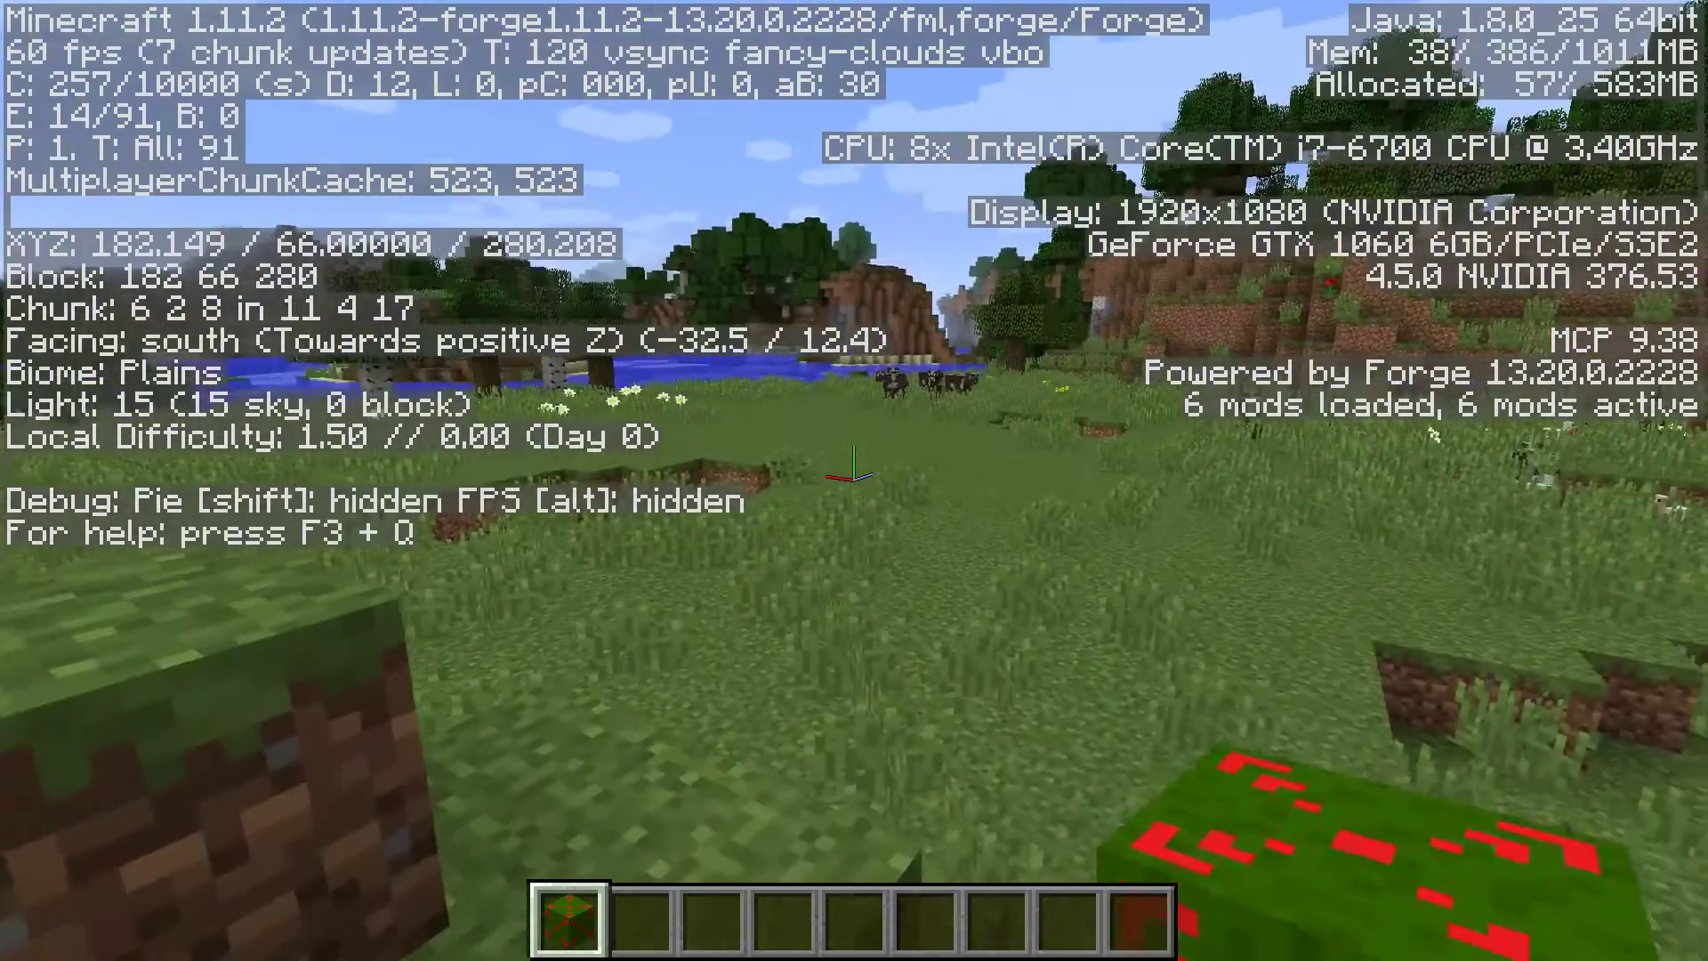
key(w)
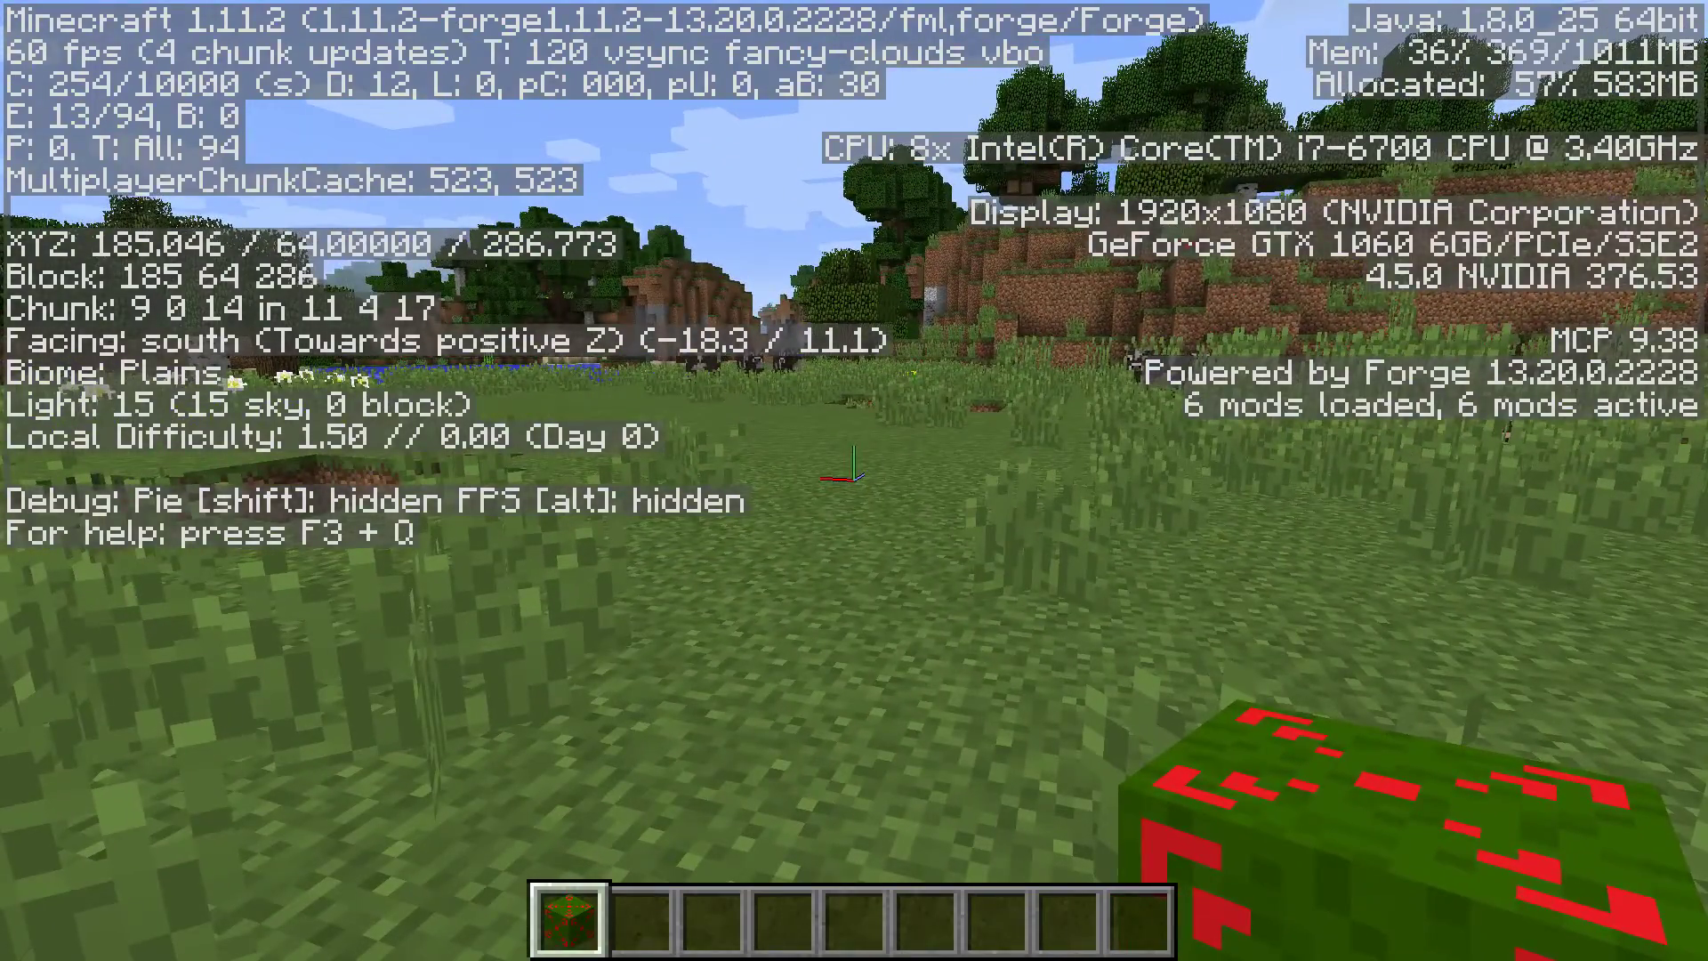
key(F3)
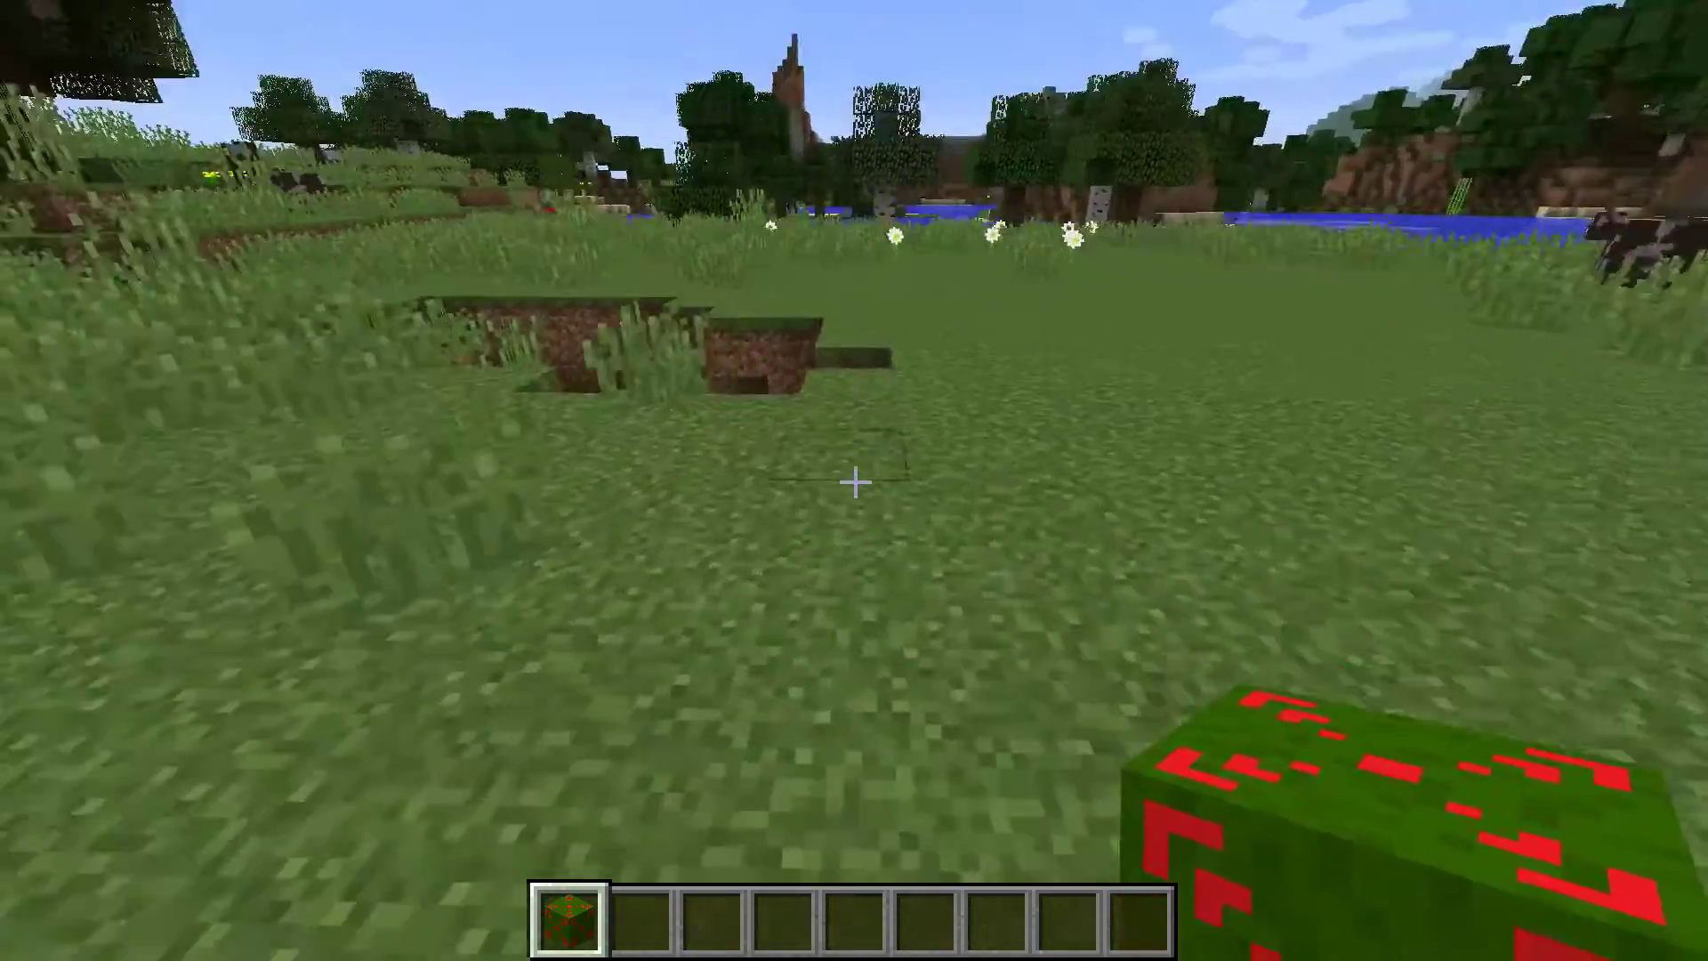
right_click(855, 482)
key(2)
click(855, 482)
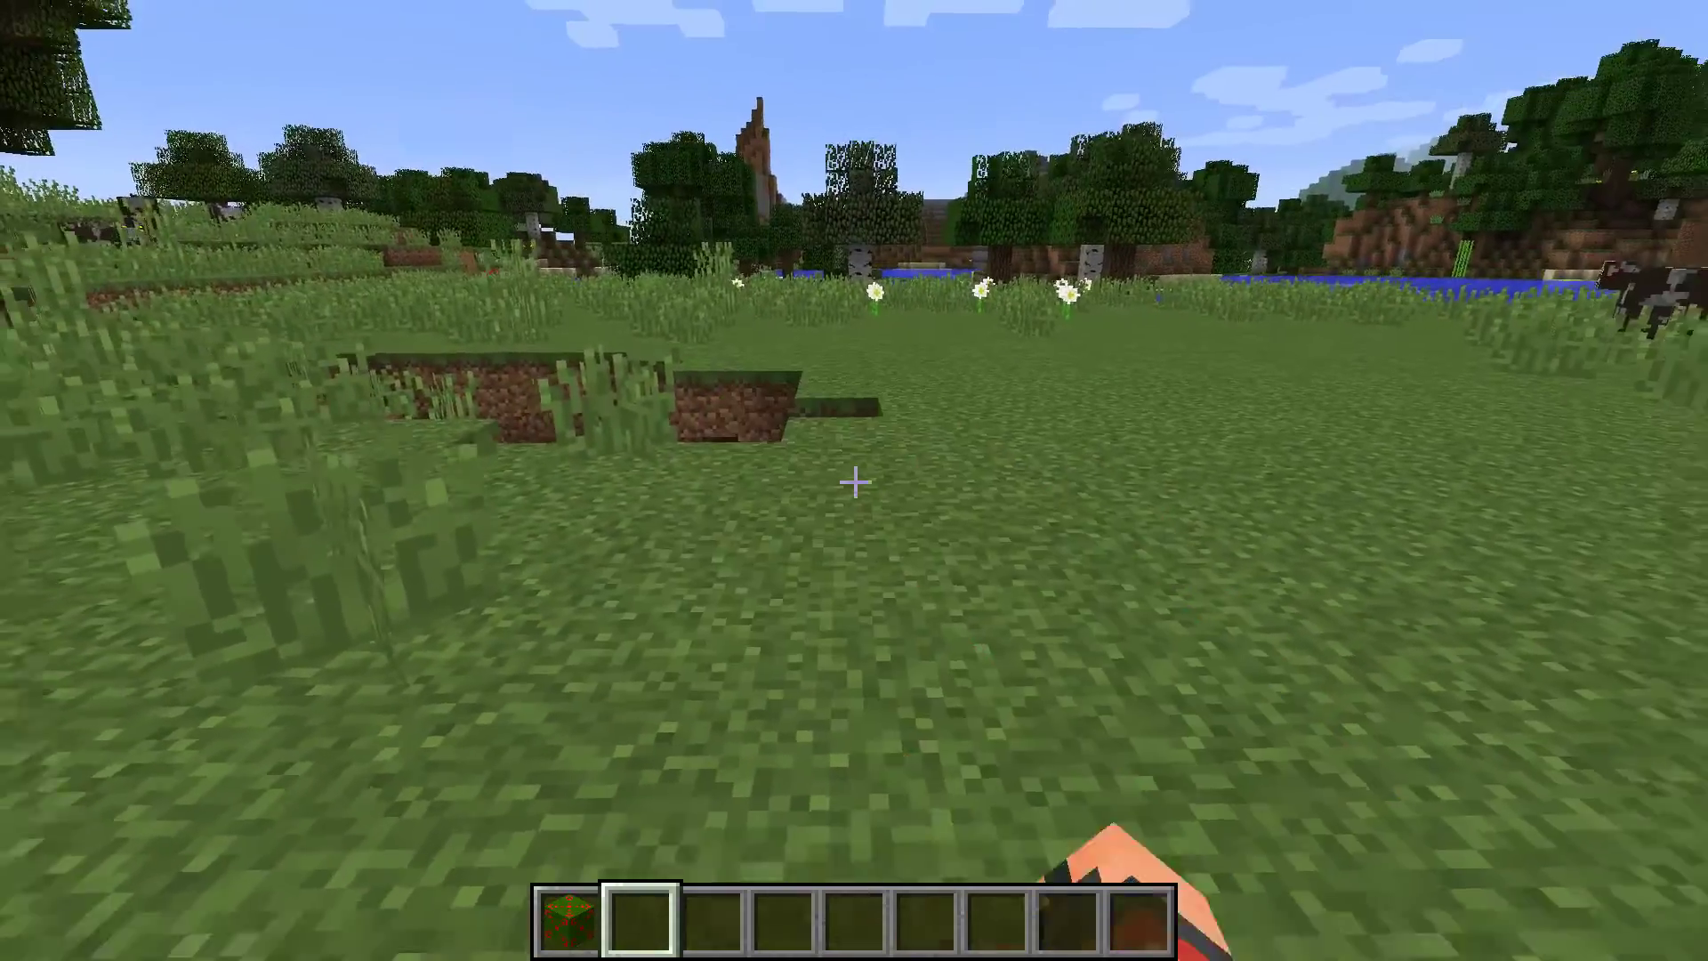
key(w)
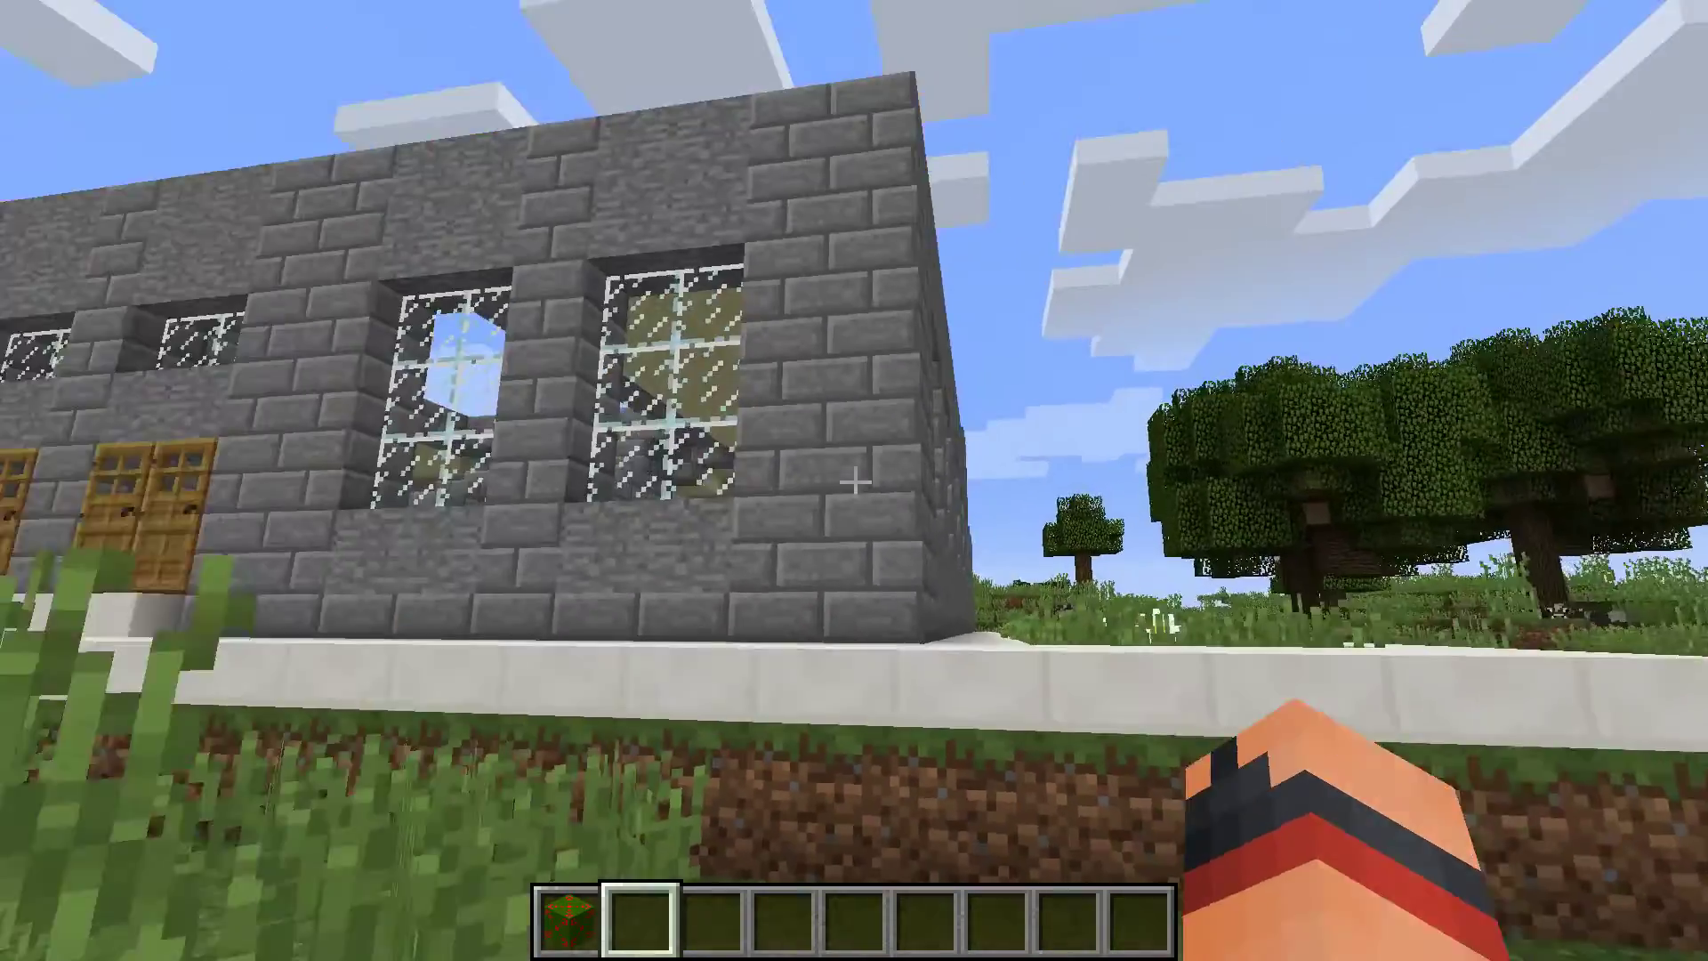
key(s)
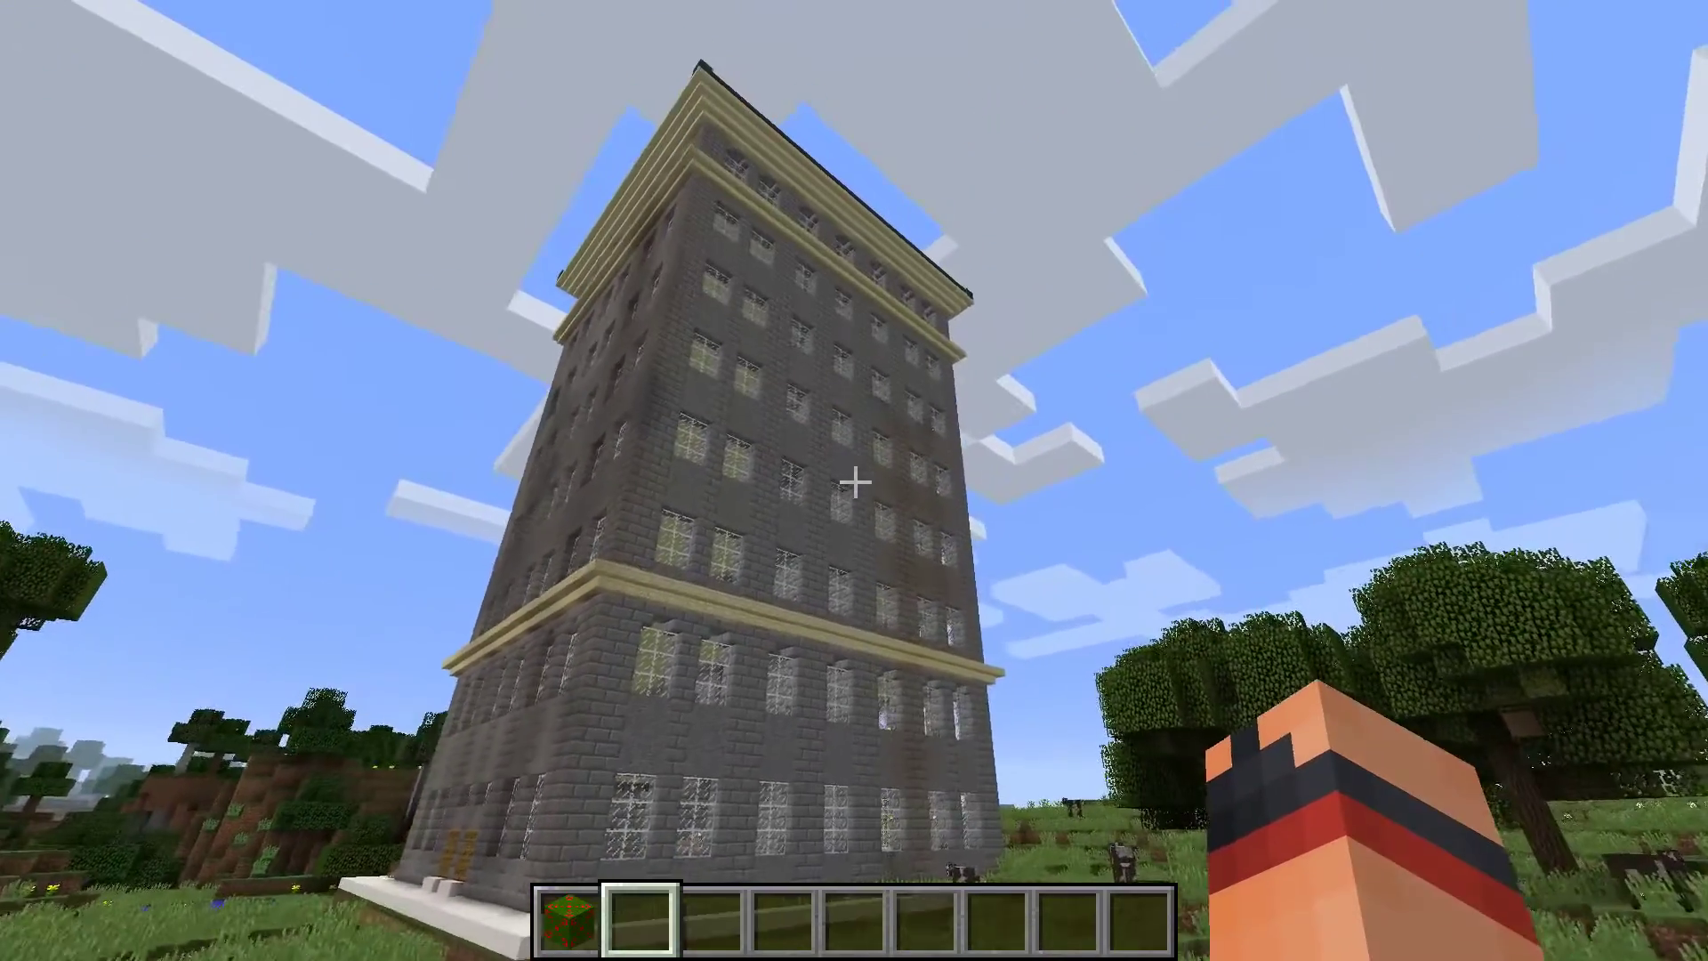
- Put the Townhall Big North-South block from the Public category into the fourth hotbar slot and hold it in hand
key(e)
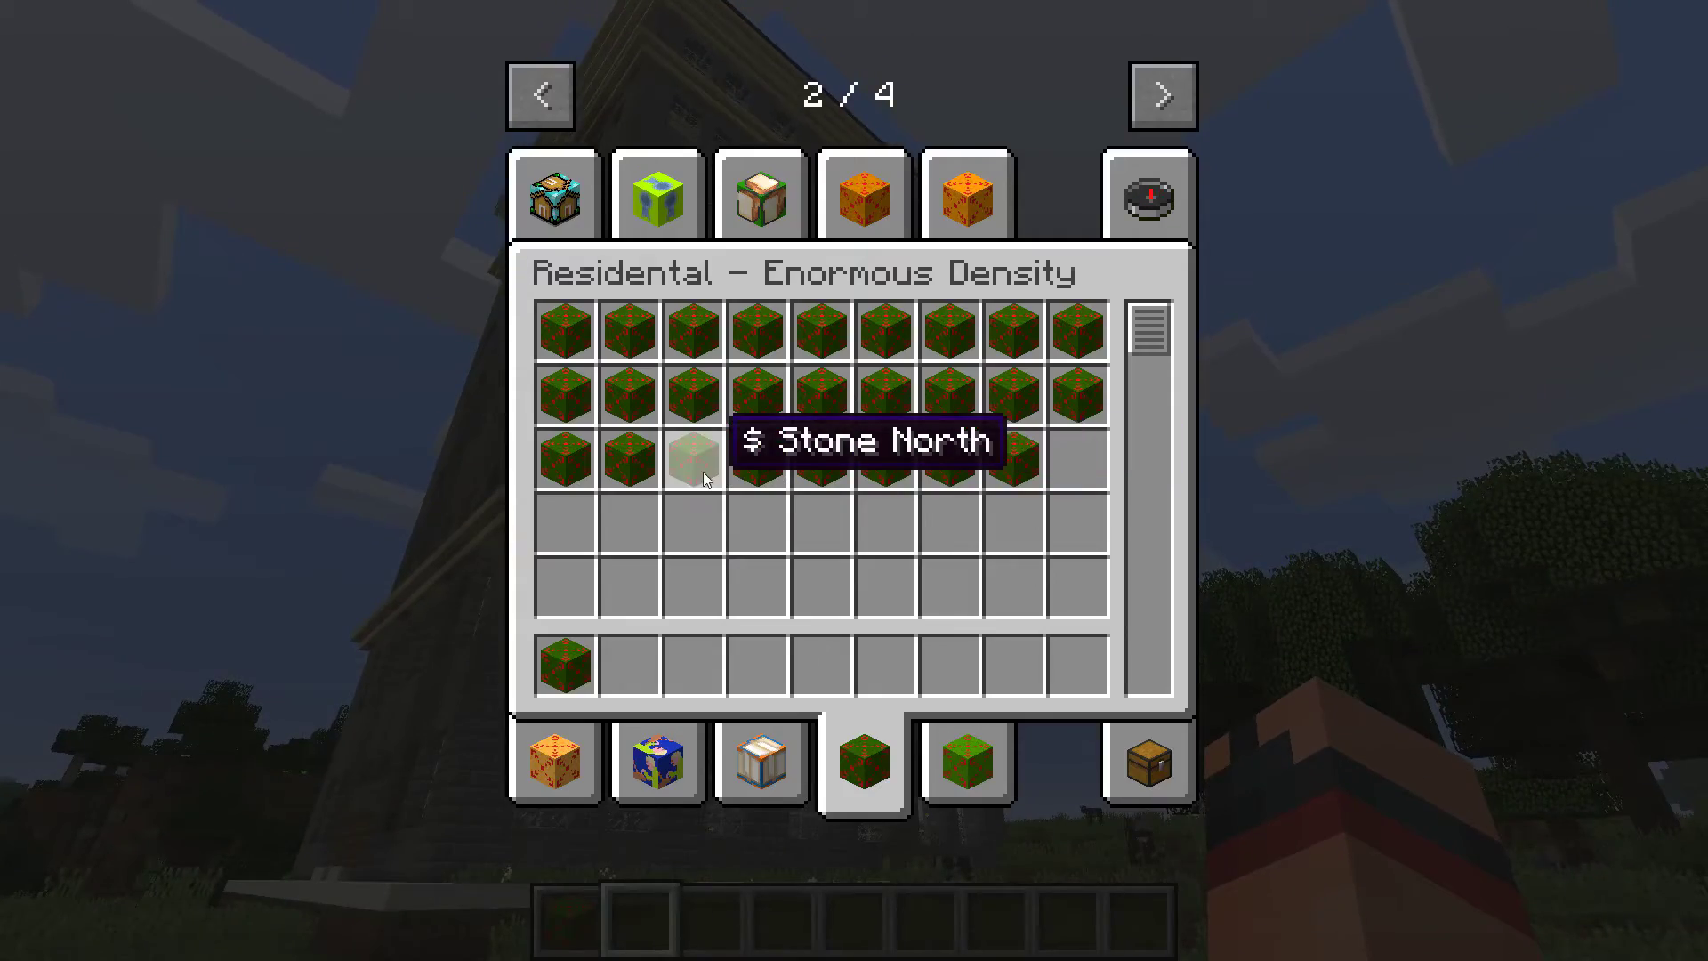
click(750, 798)
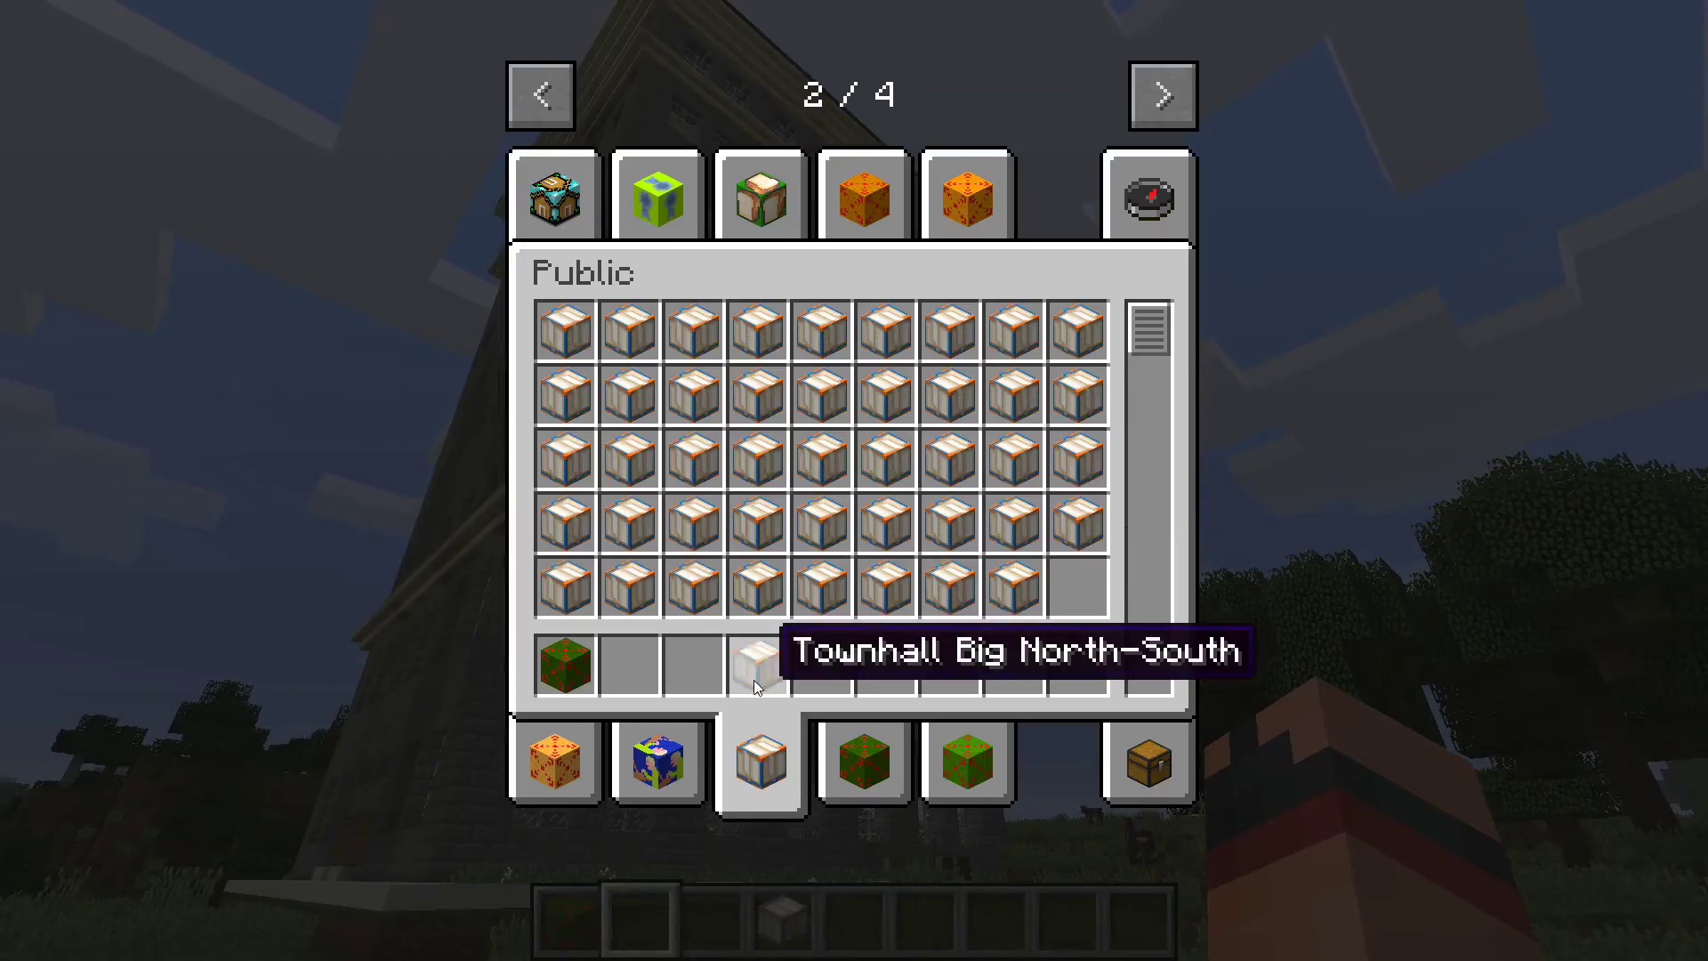
key(e)
key(4)
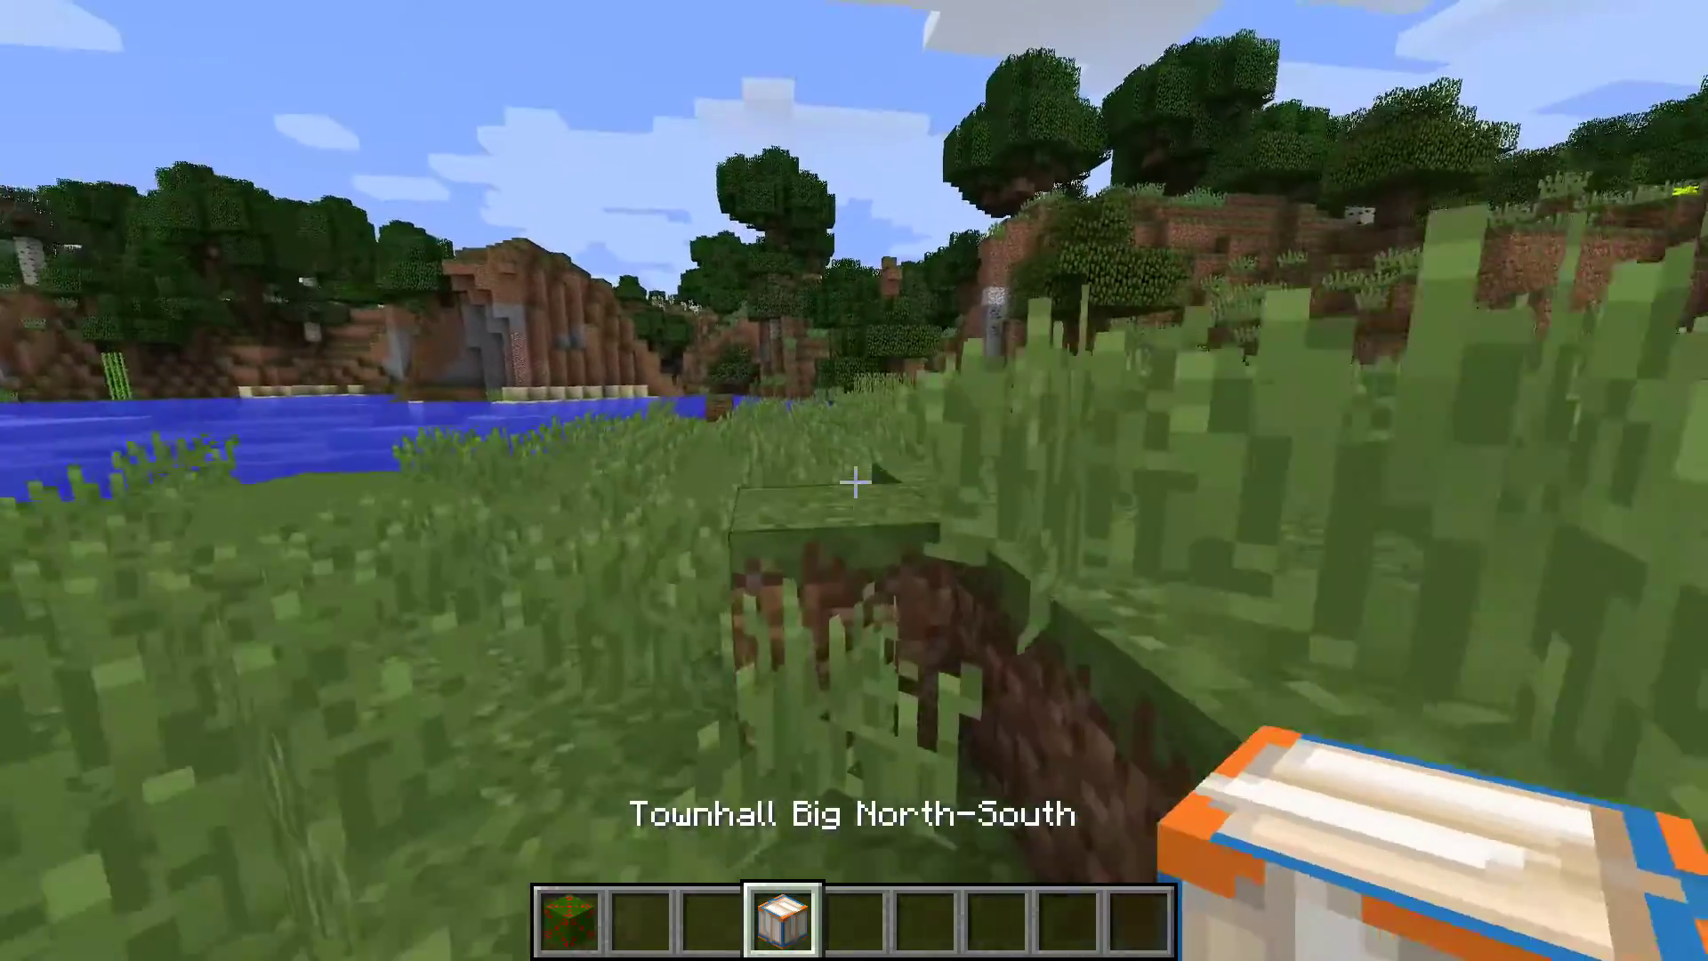
- Place the Townhall Big North-South block on the grass by the lake and break it empty-handed to start generating the structure
right_click(855, 482)
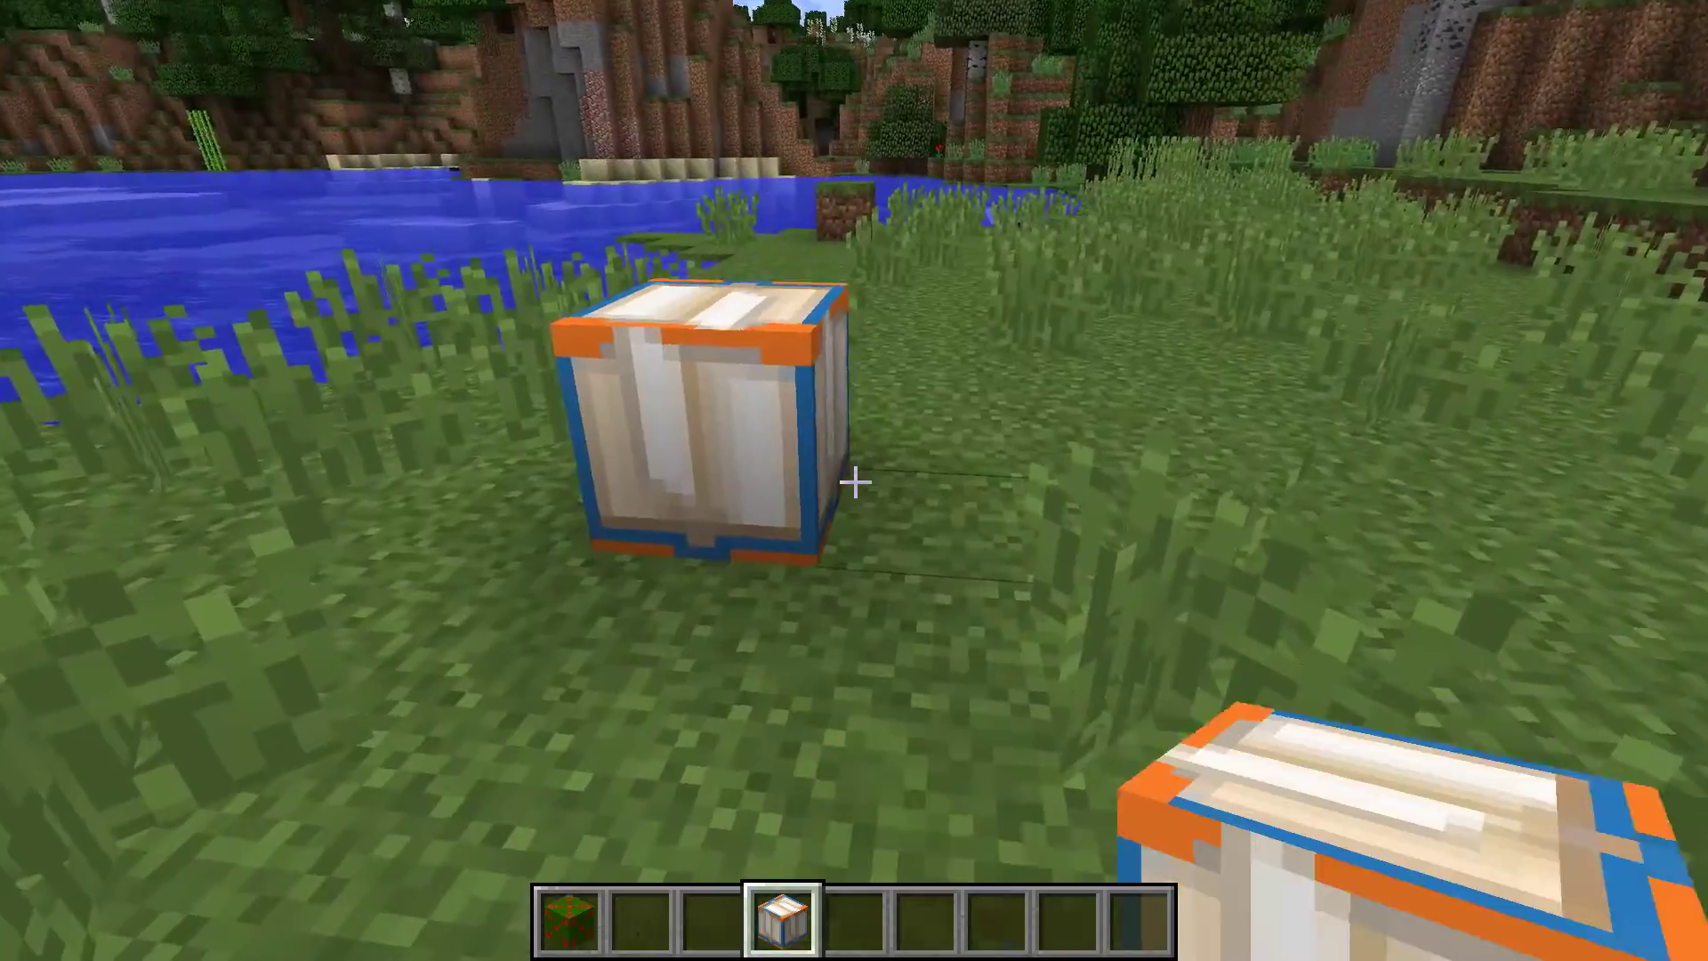
key(5)
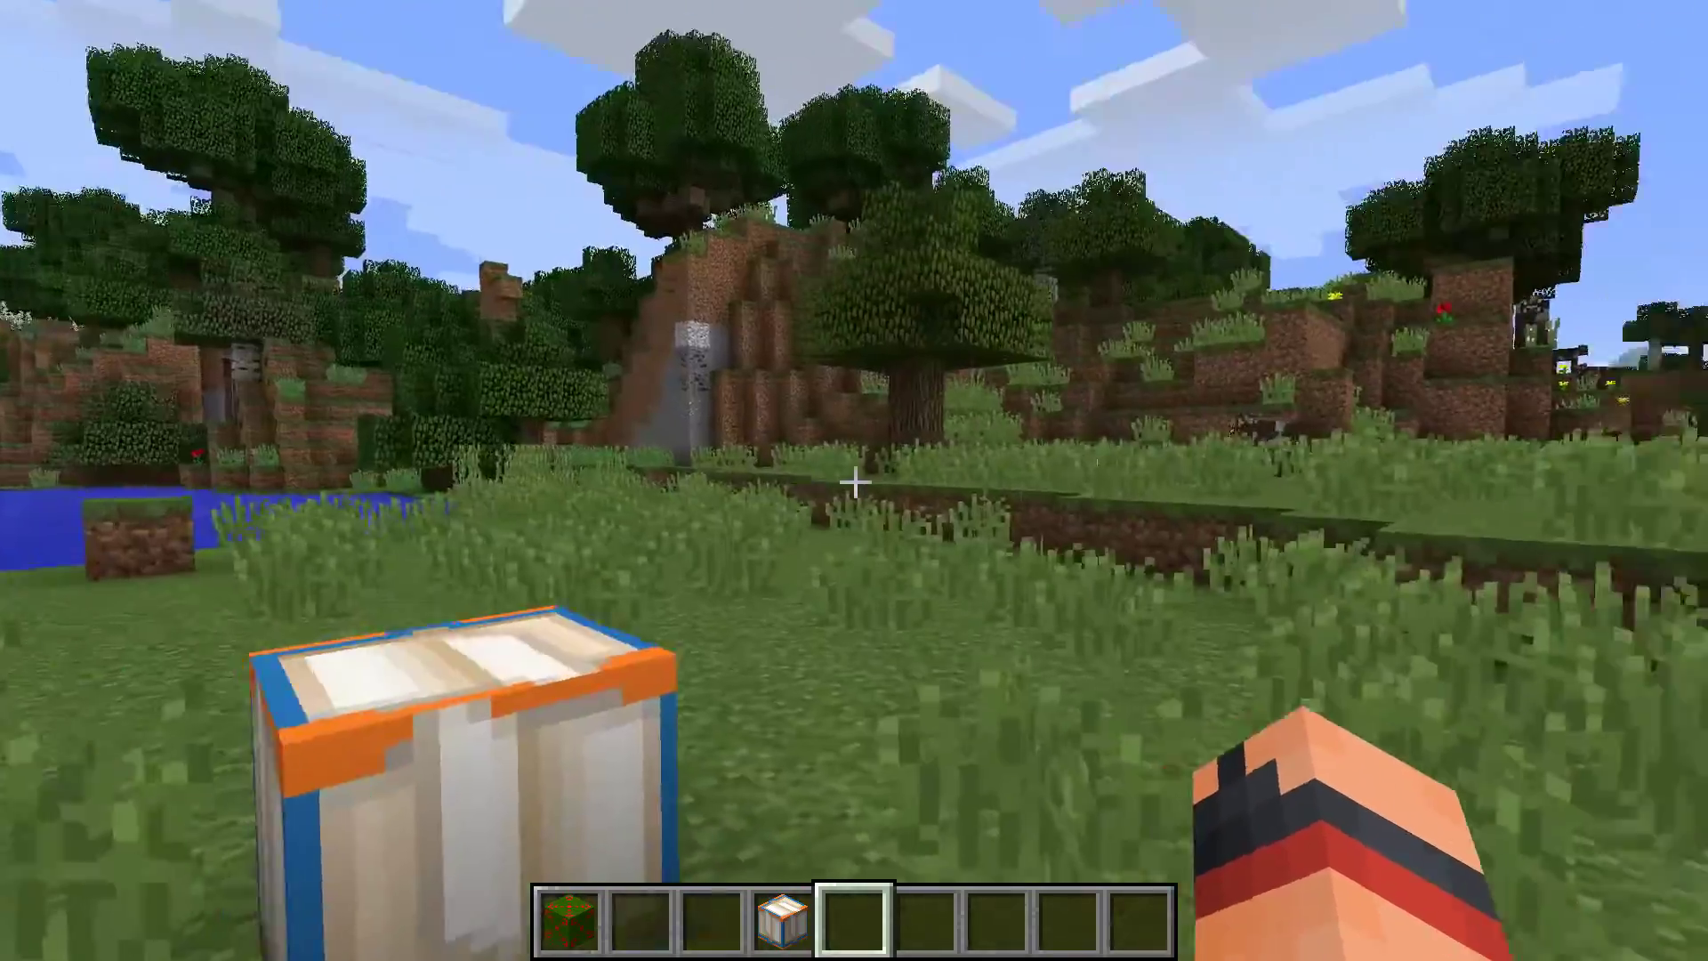
click(855, 483)
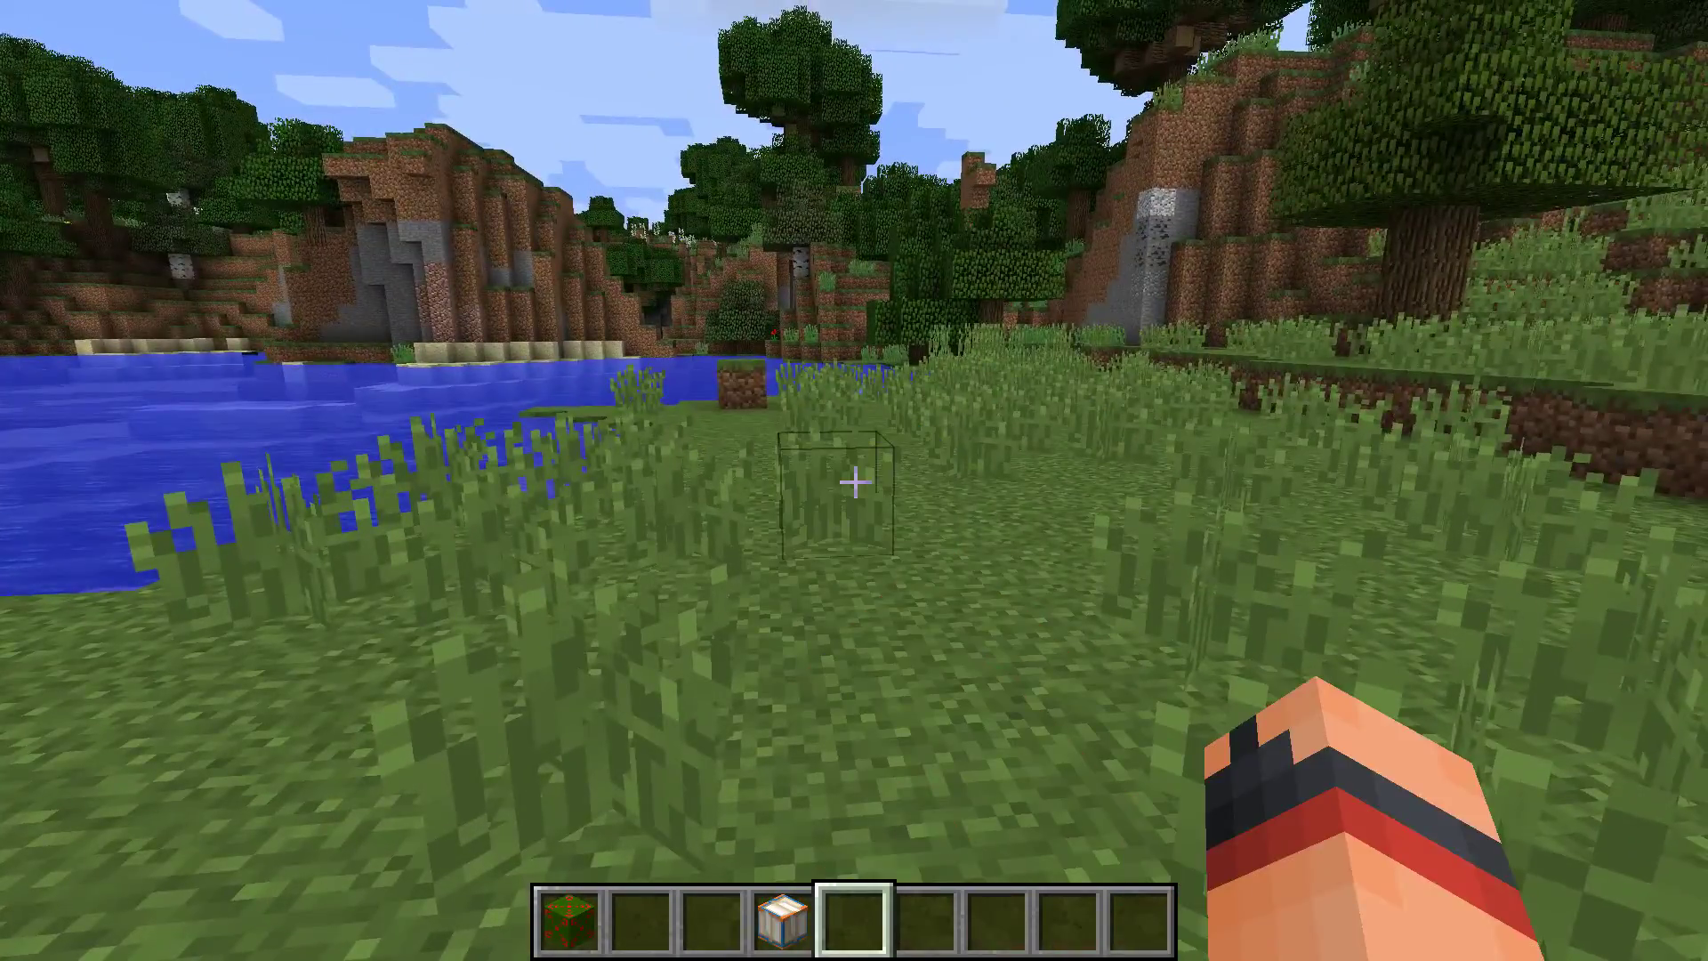
- Fly around the town hall site to examine the flower beds, courtyard fountain and rising walls beside the stone tower
key(w)
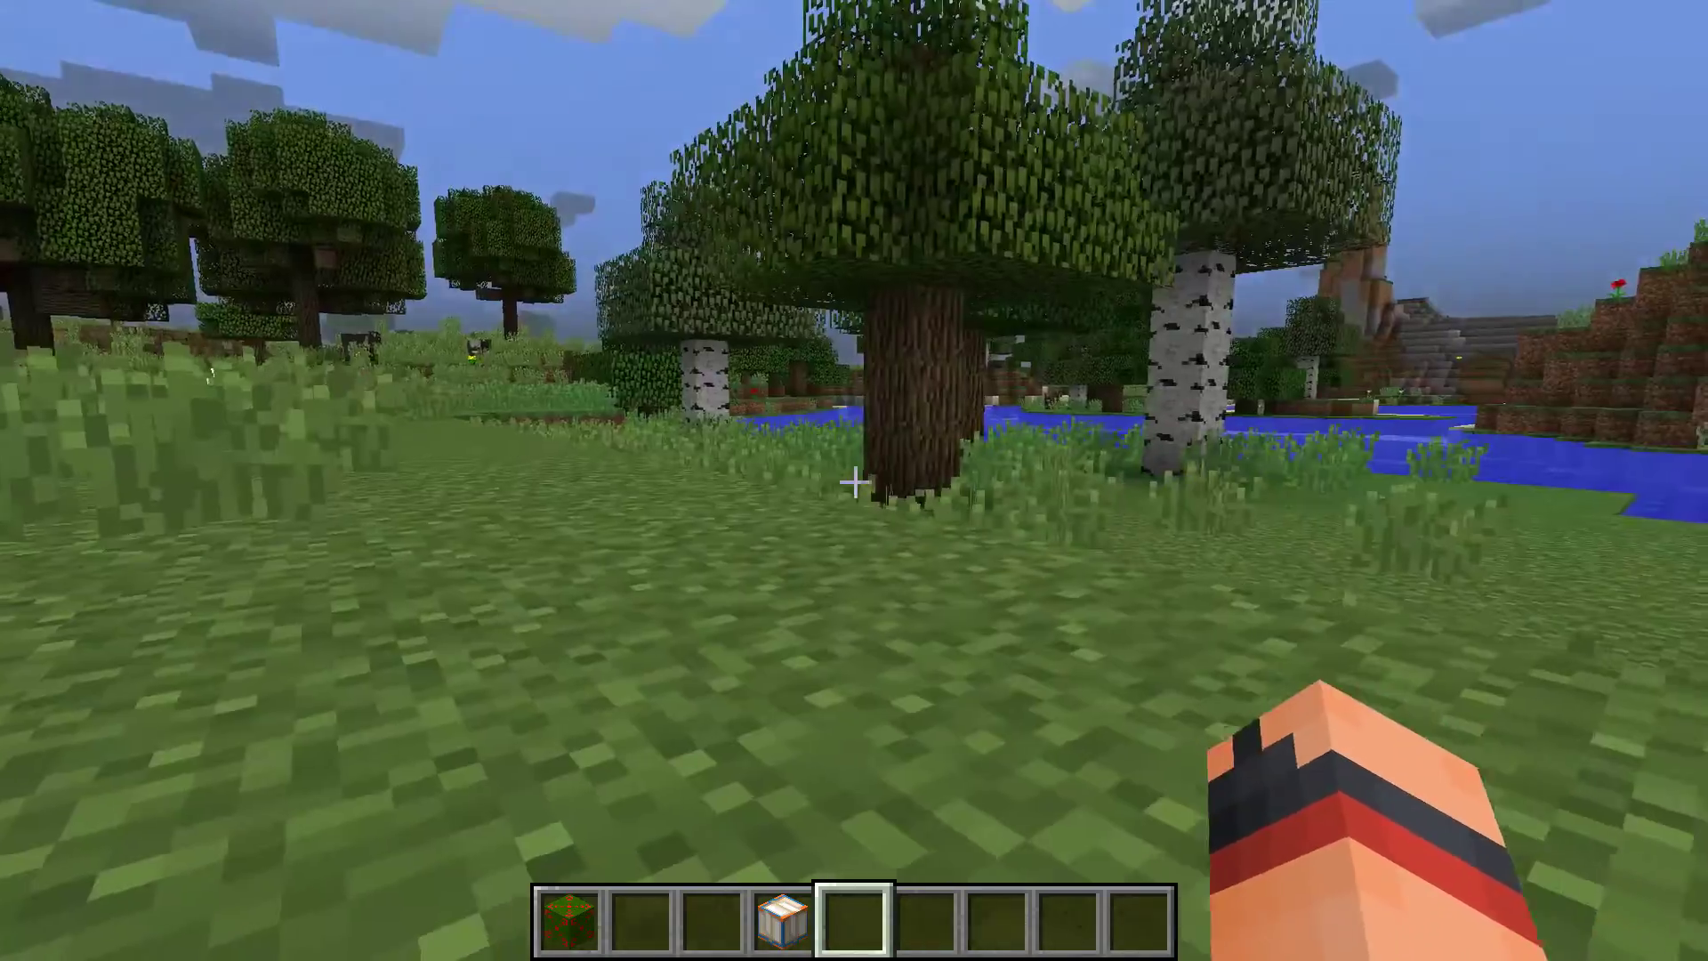
key(w)
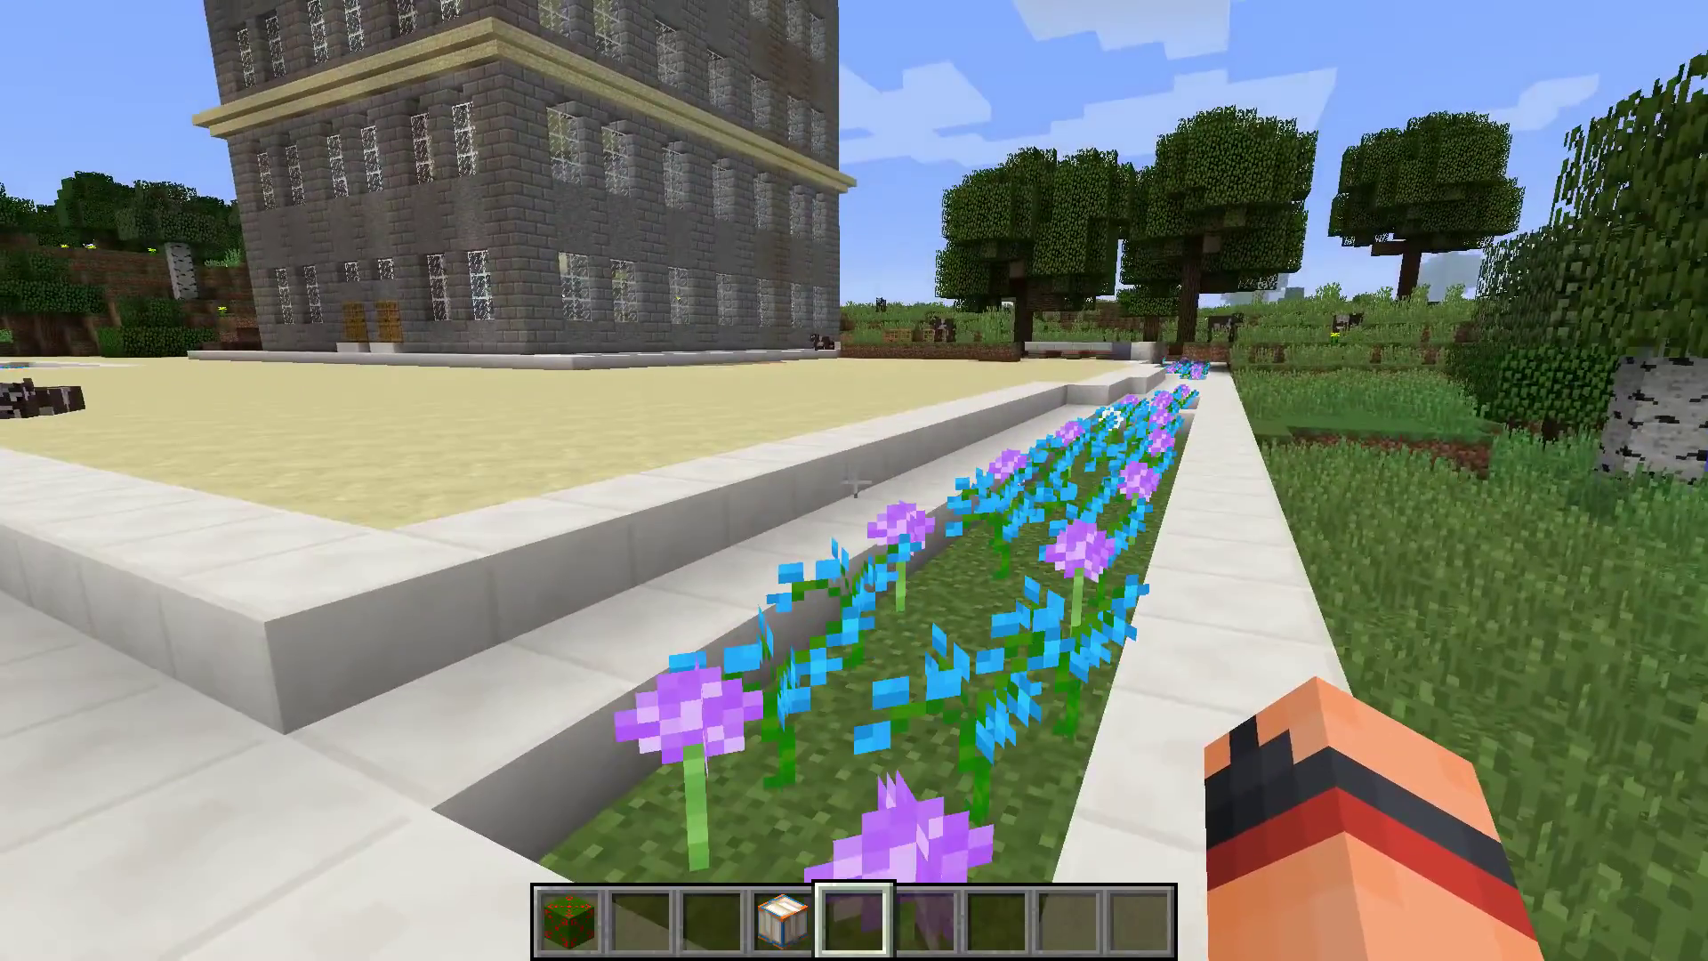
key(w)
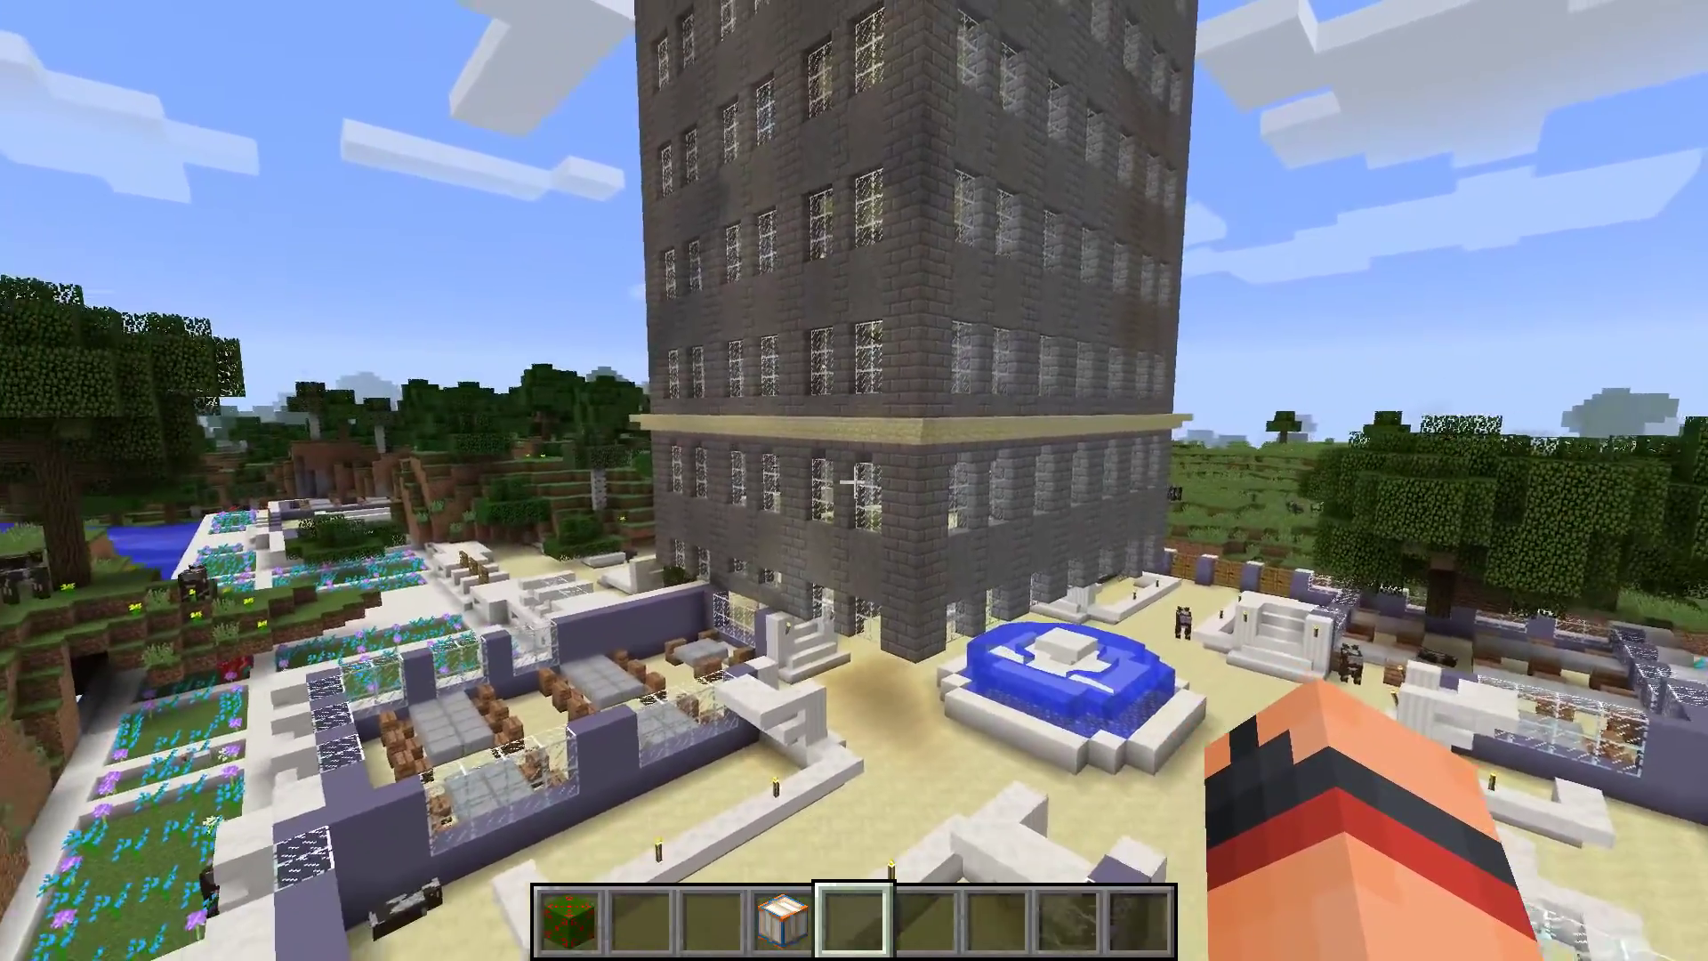
key(s)
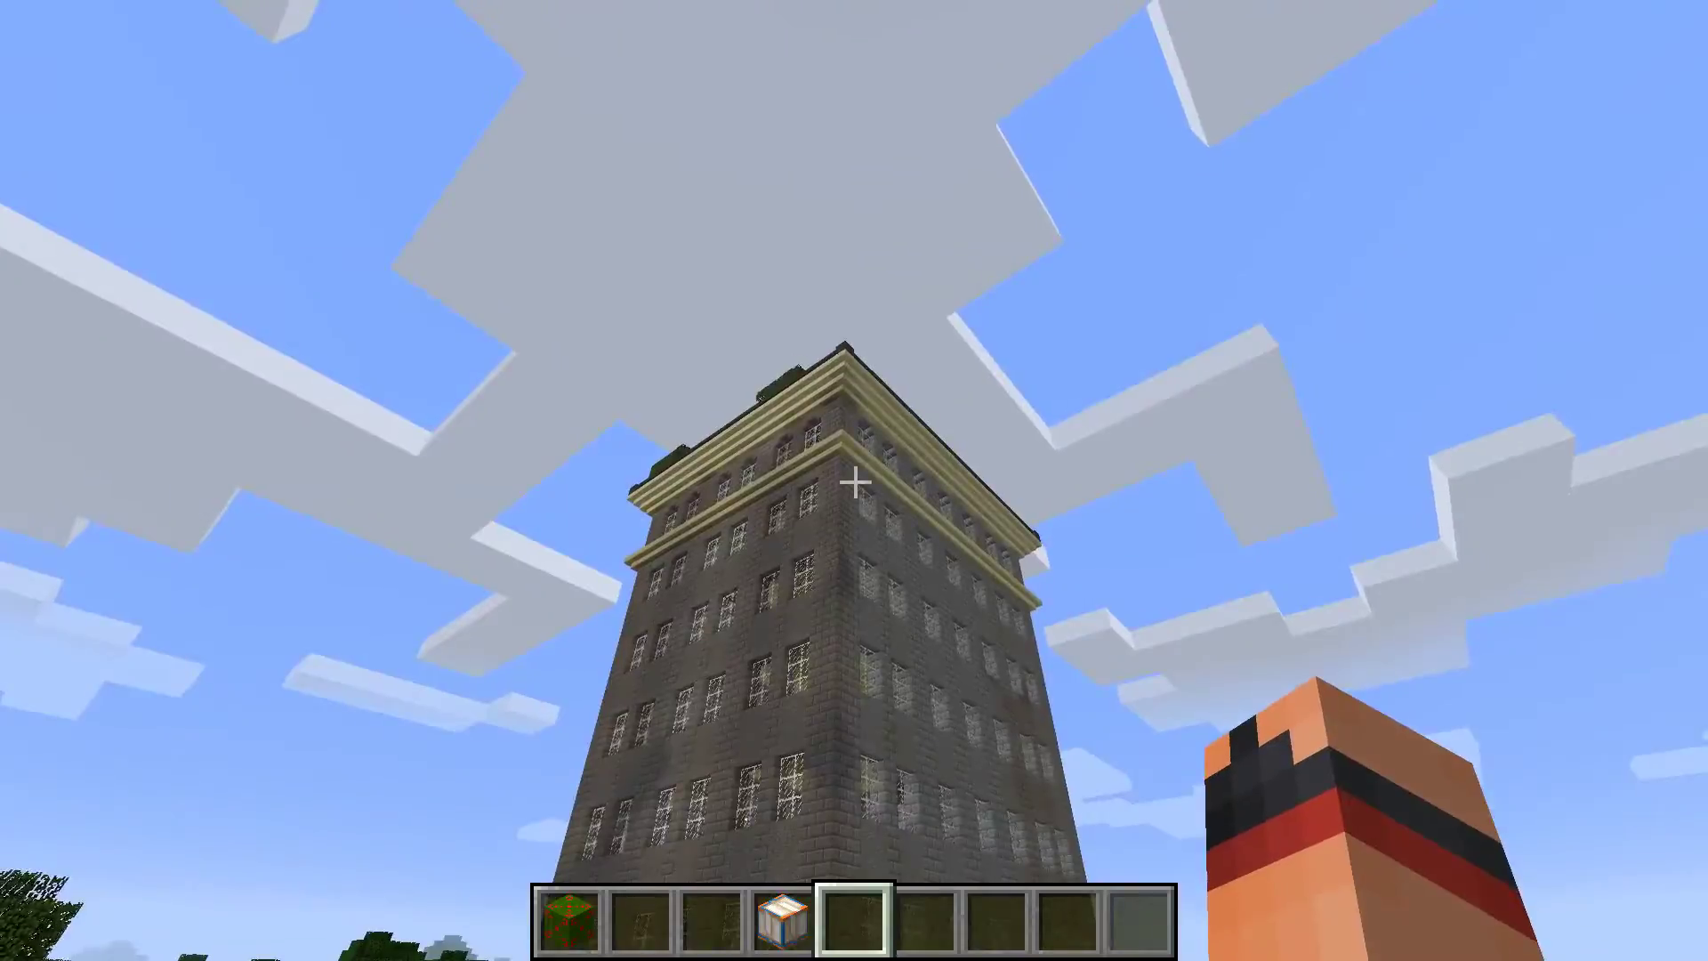
key(s)
key(s)
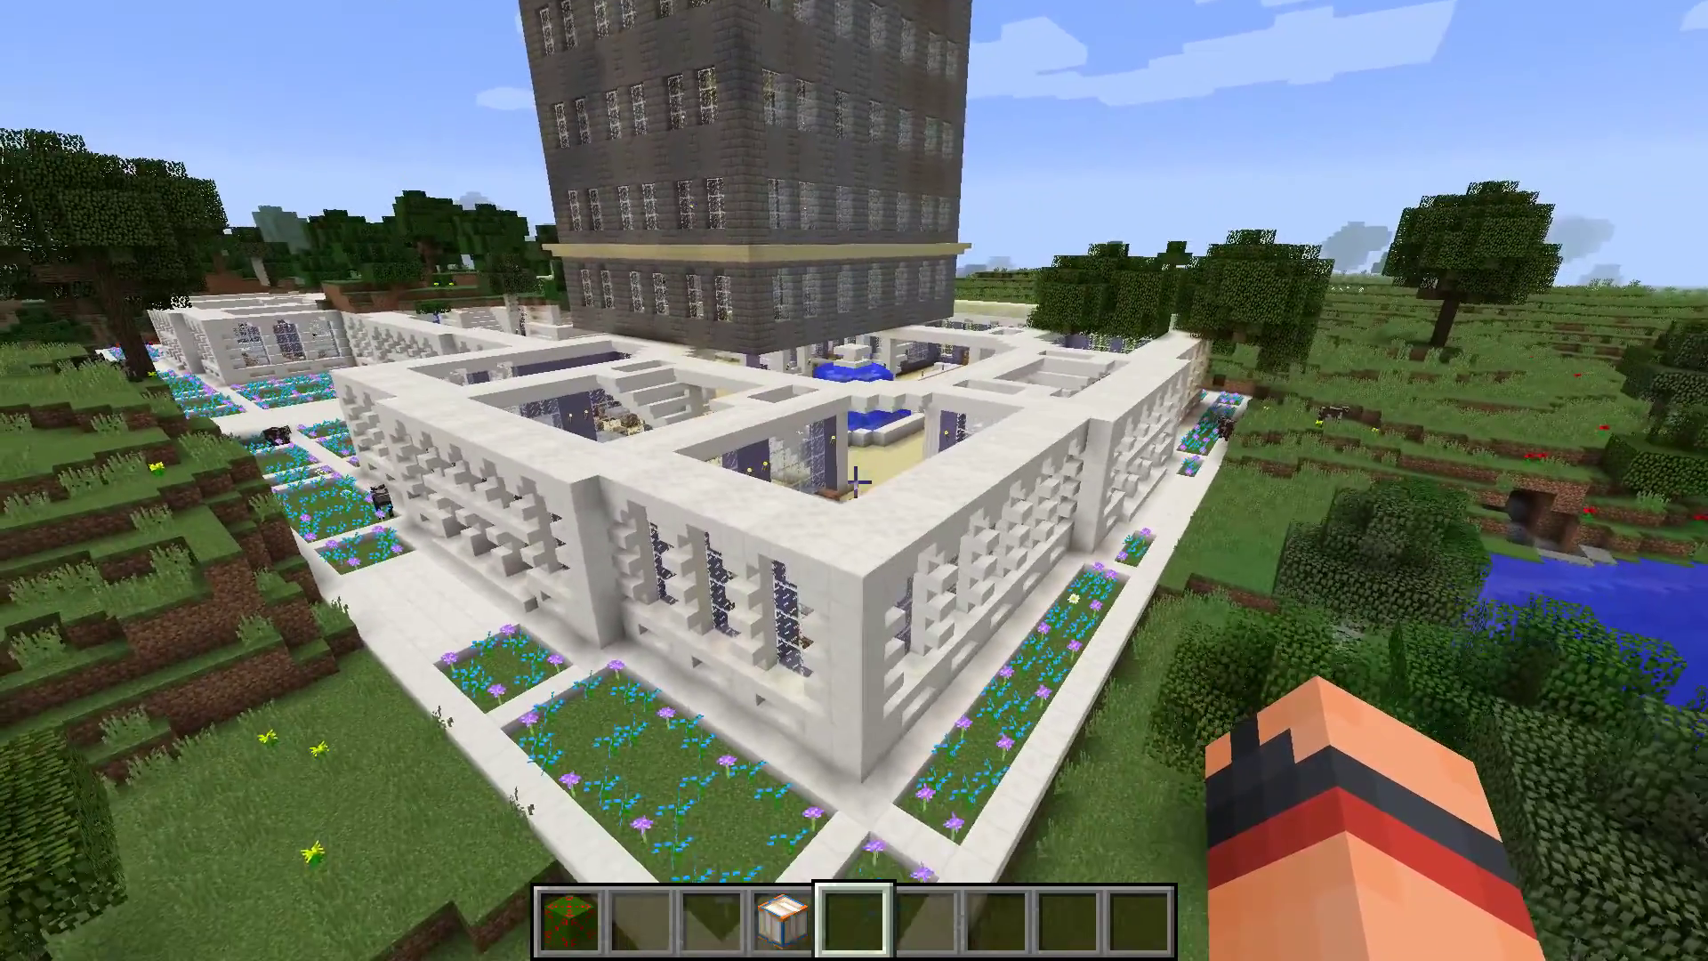
key(w)
key(shift)
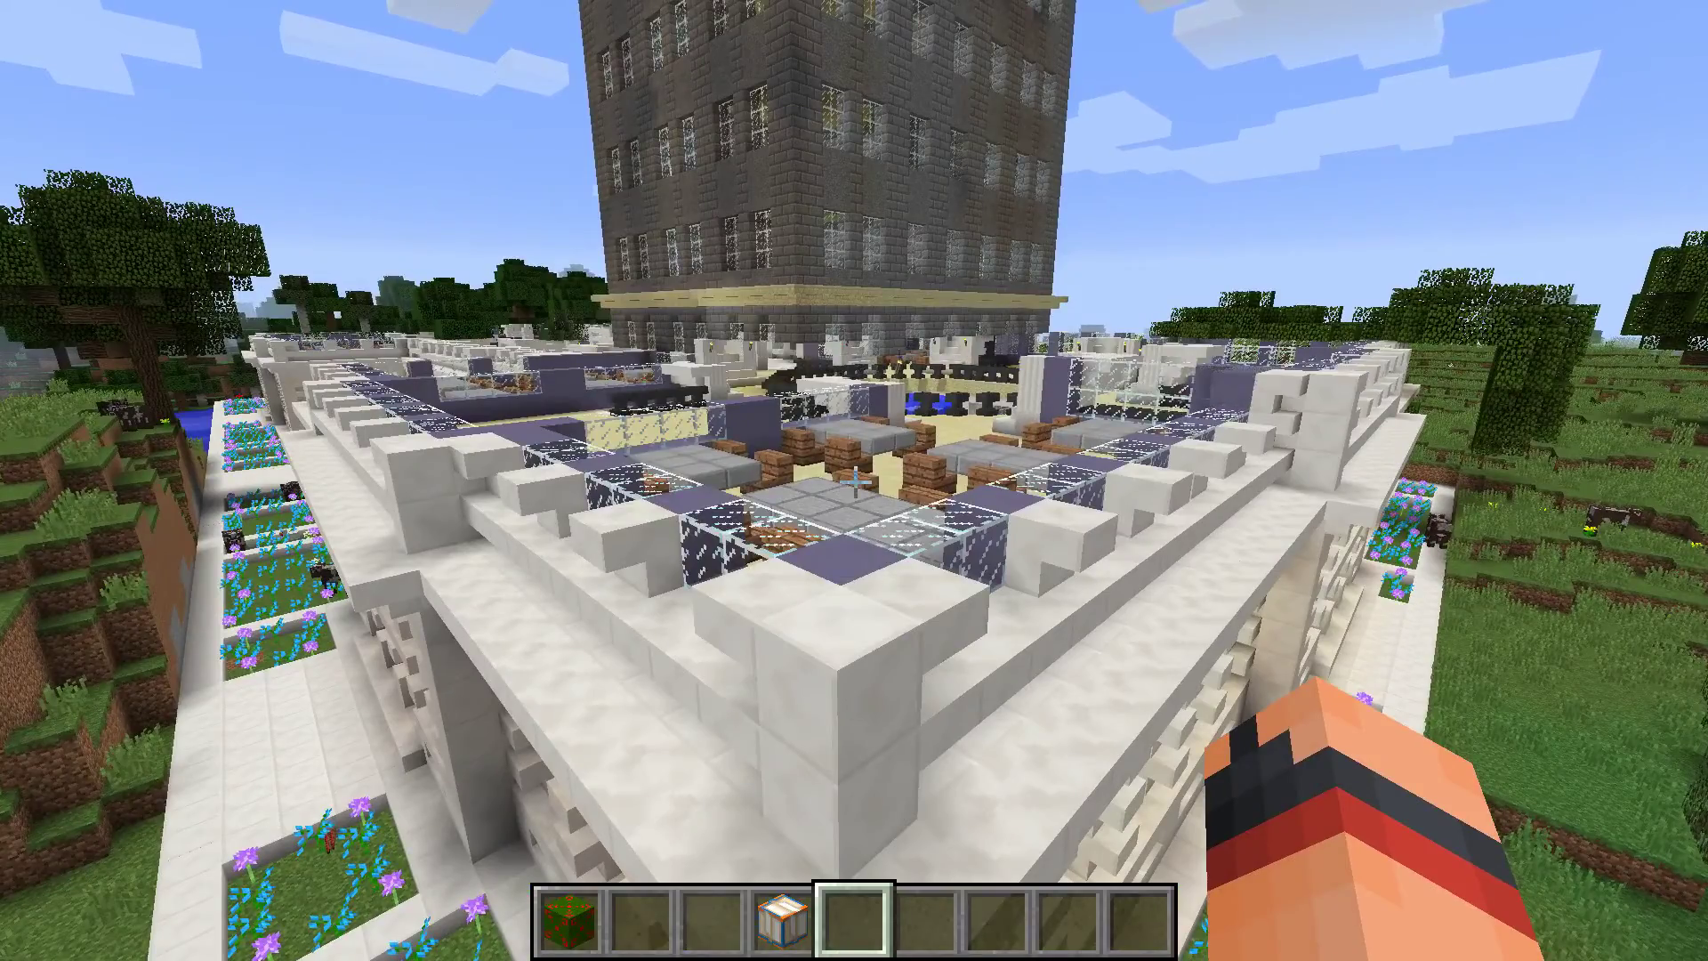
key(shift)
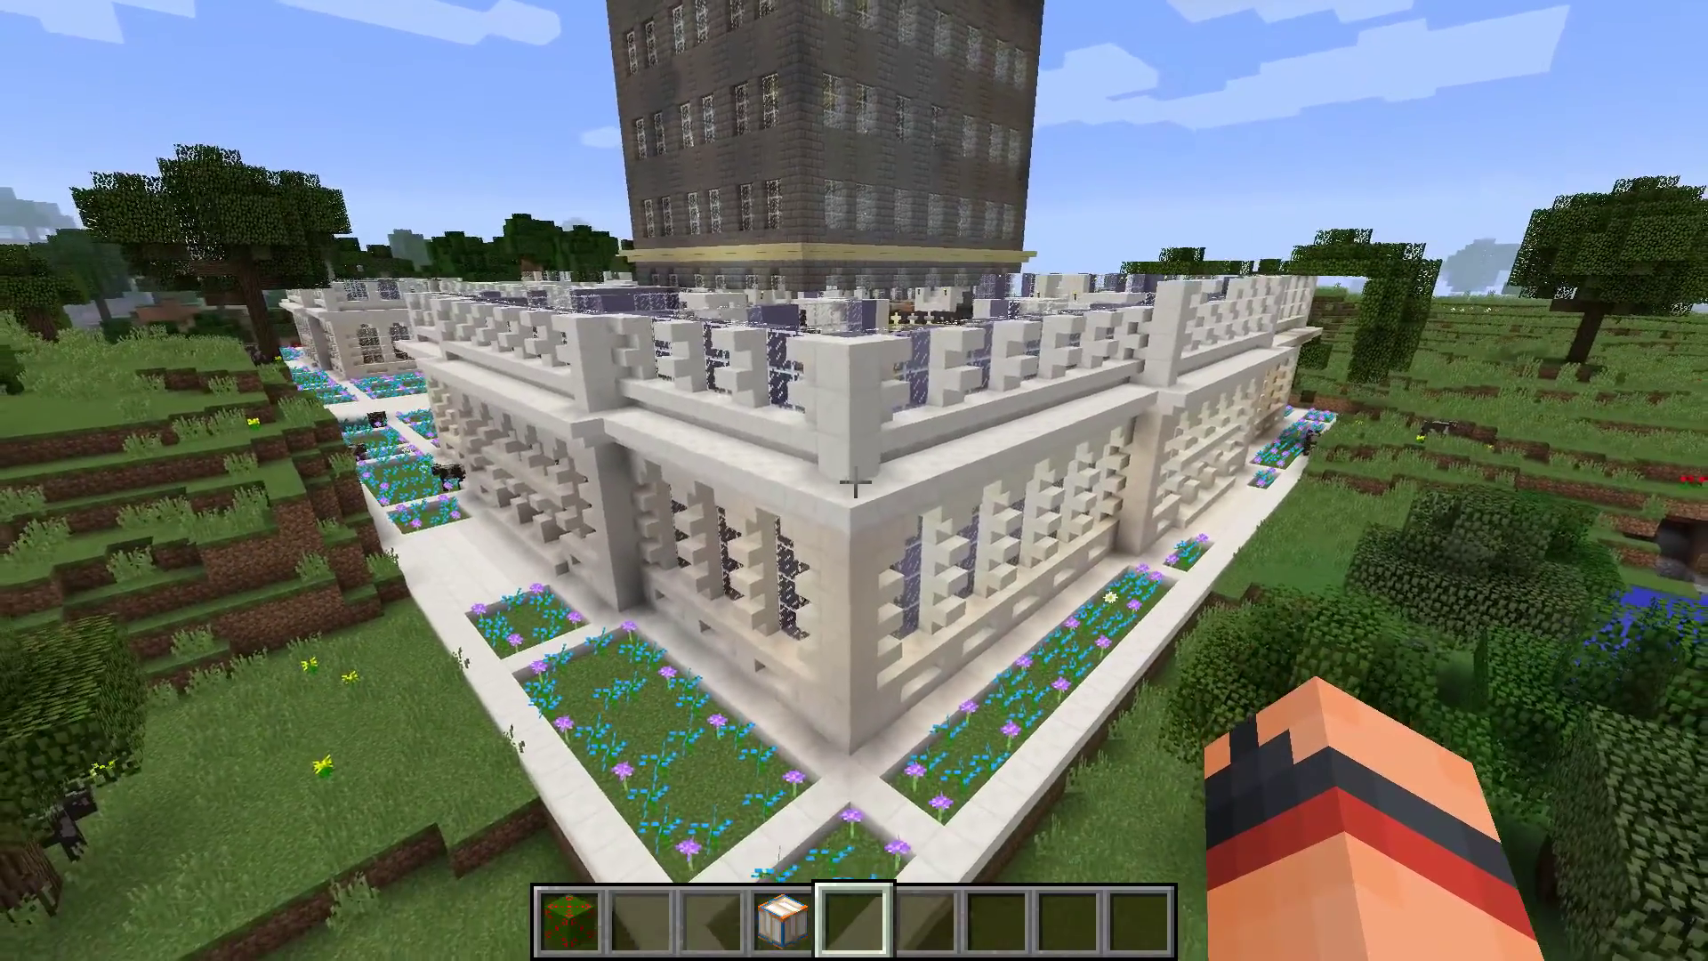
- Examine the town hall's long outer facades and corner wings from the air as its upper floors are built
key(a)
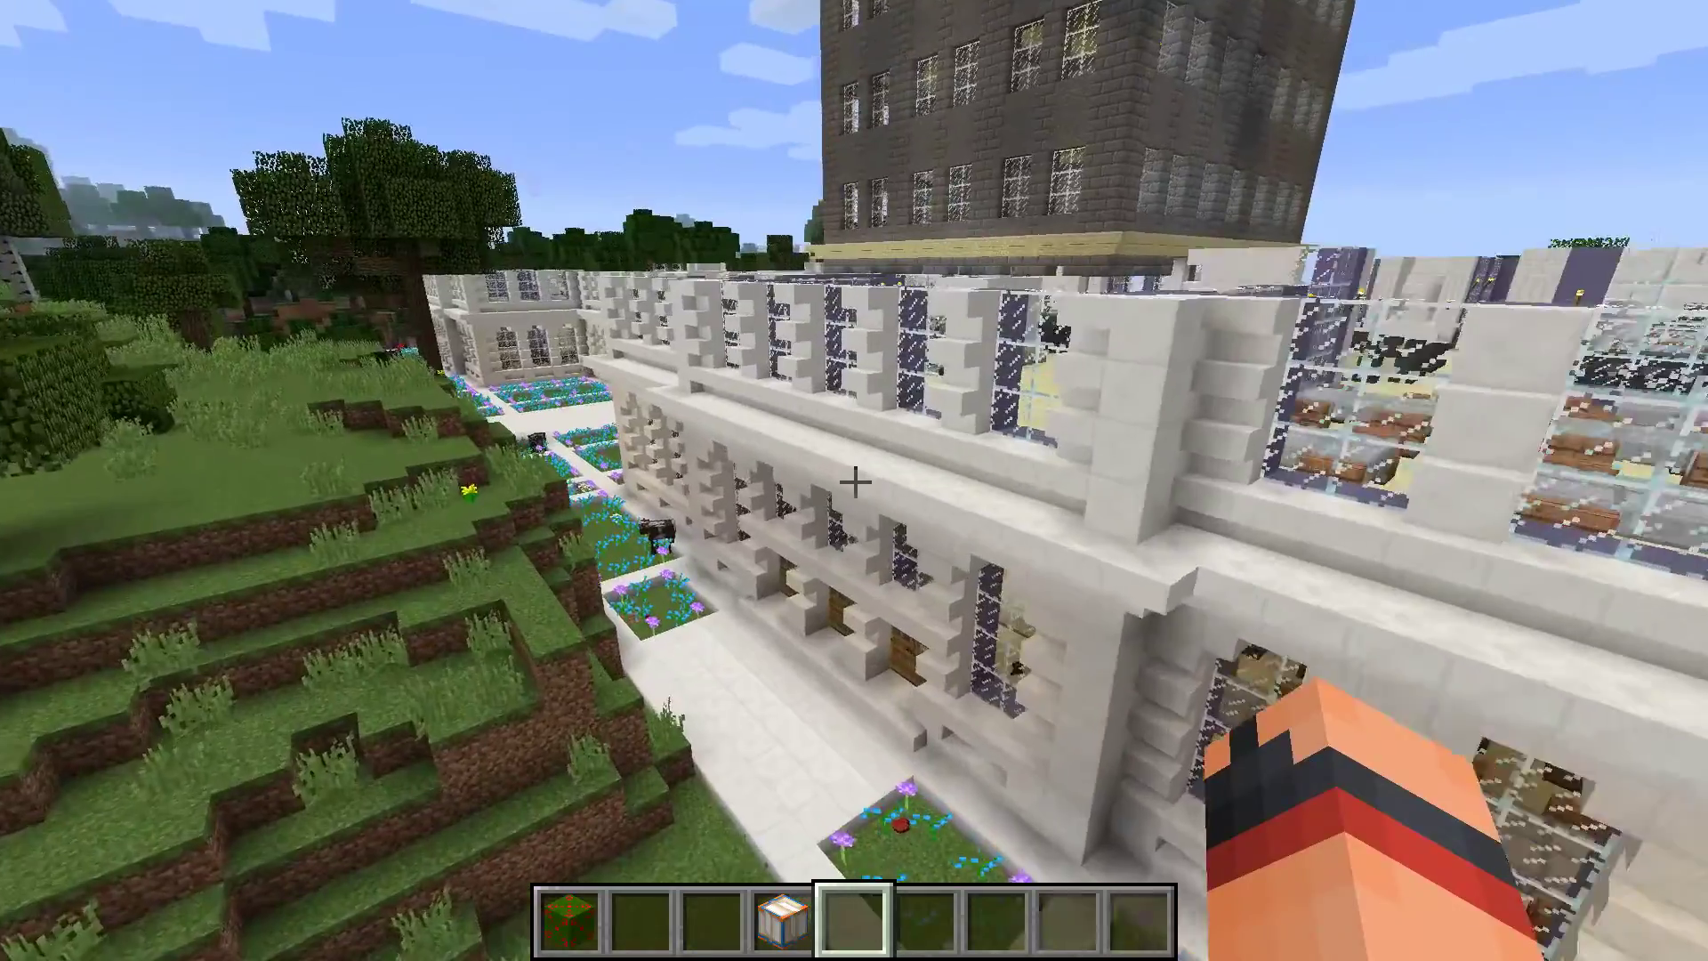
key(a)
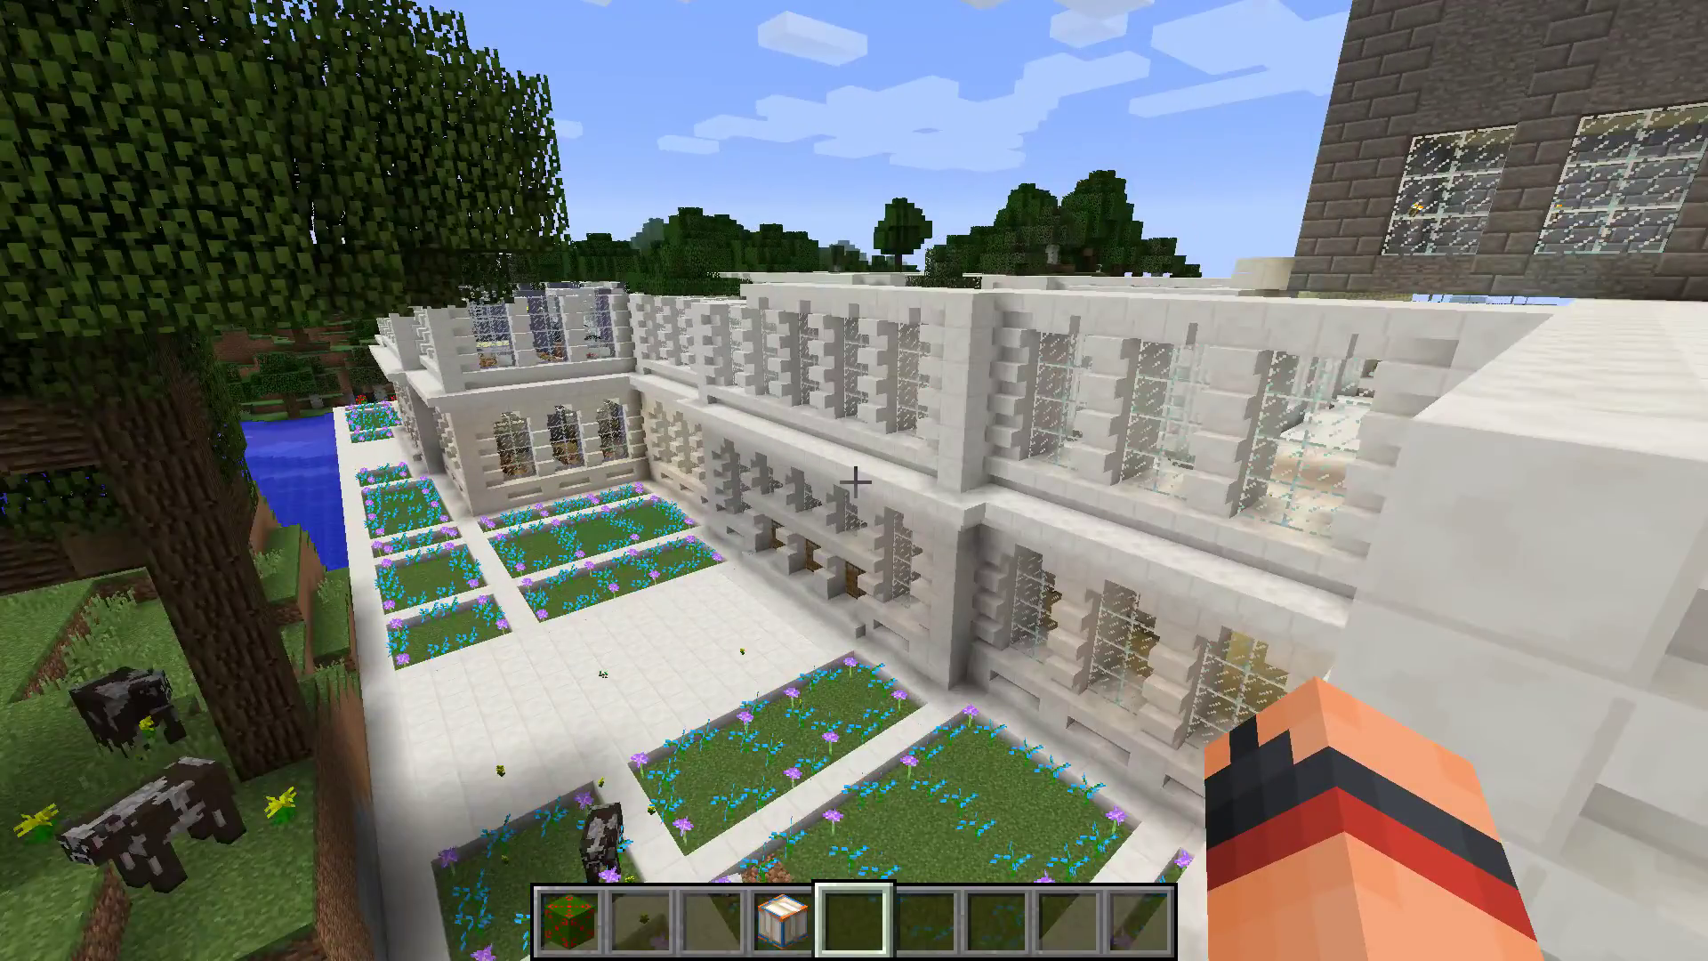
key(w)
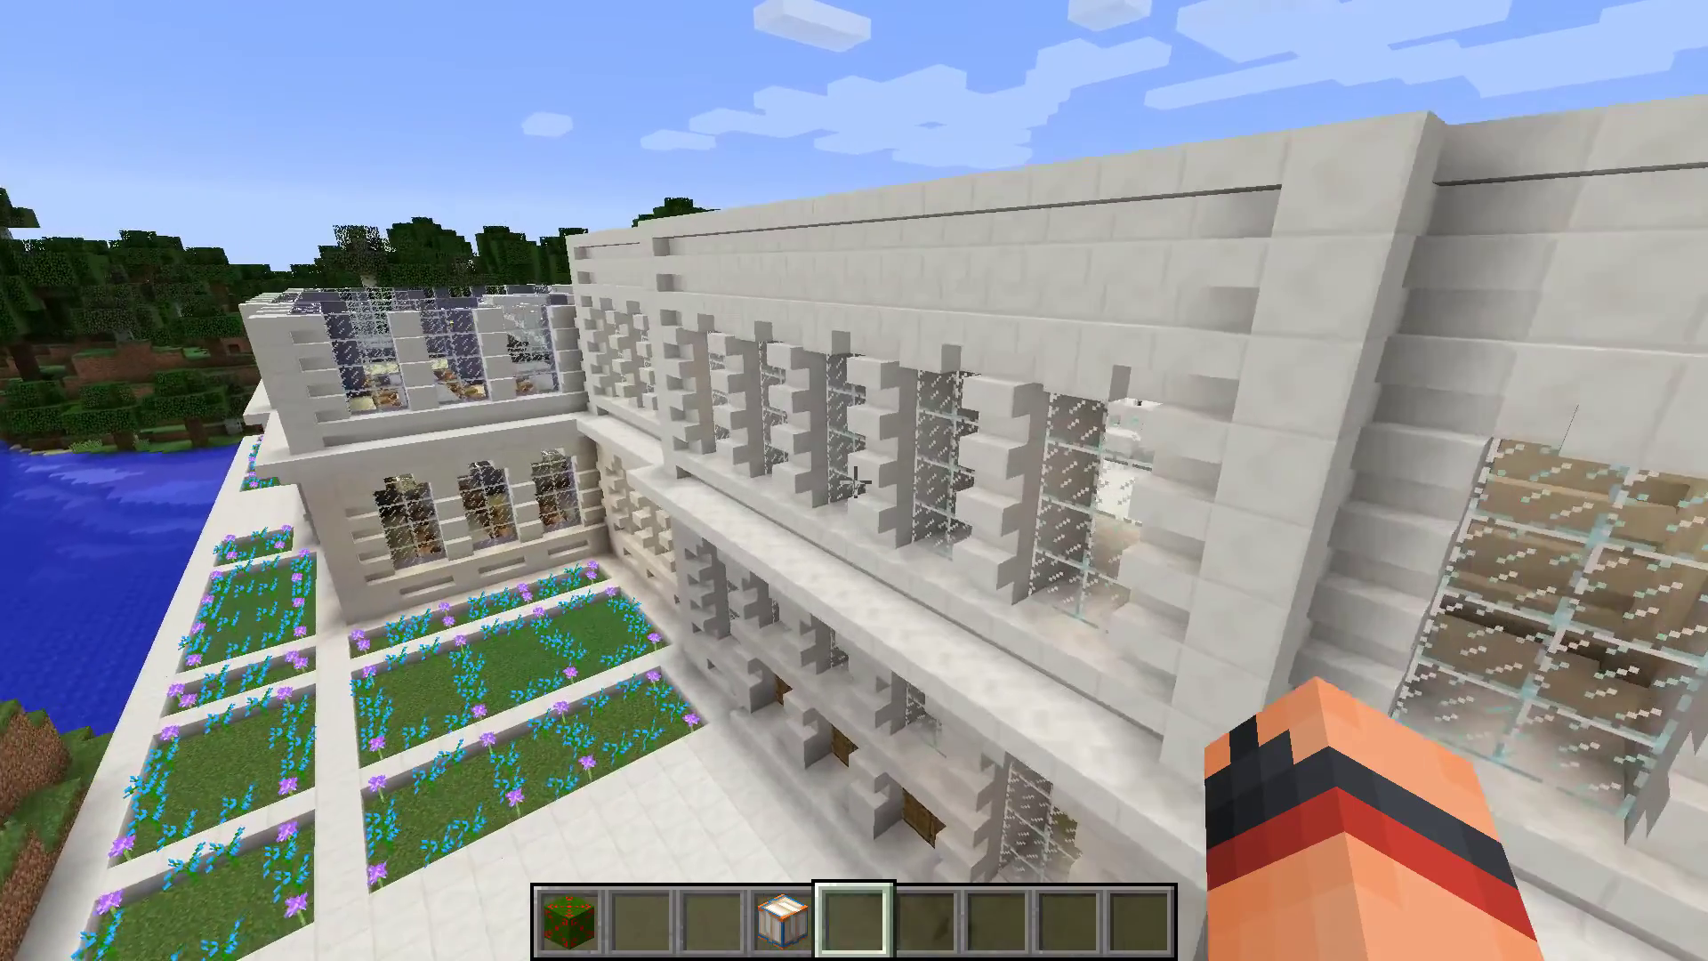
key(a)
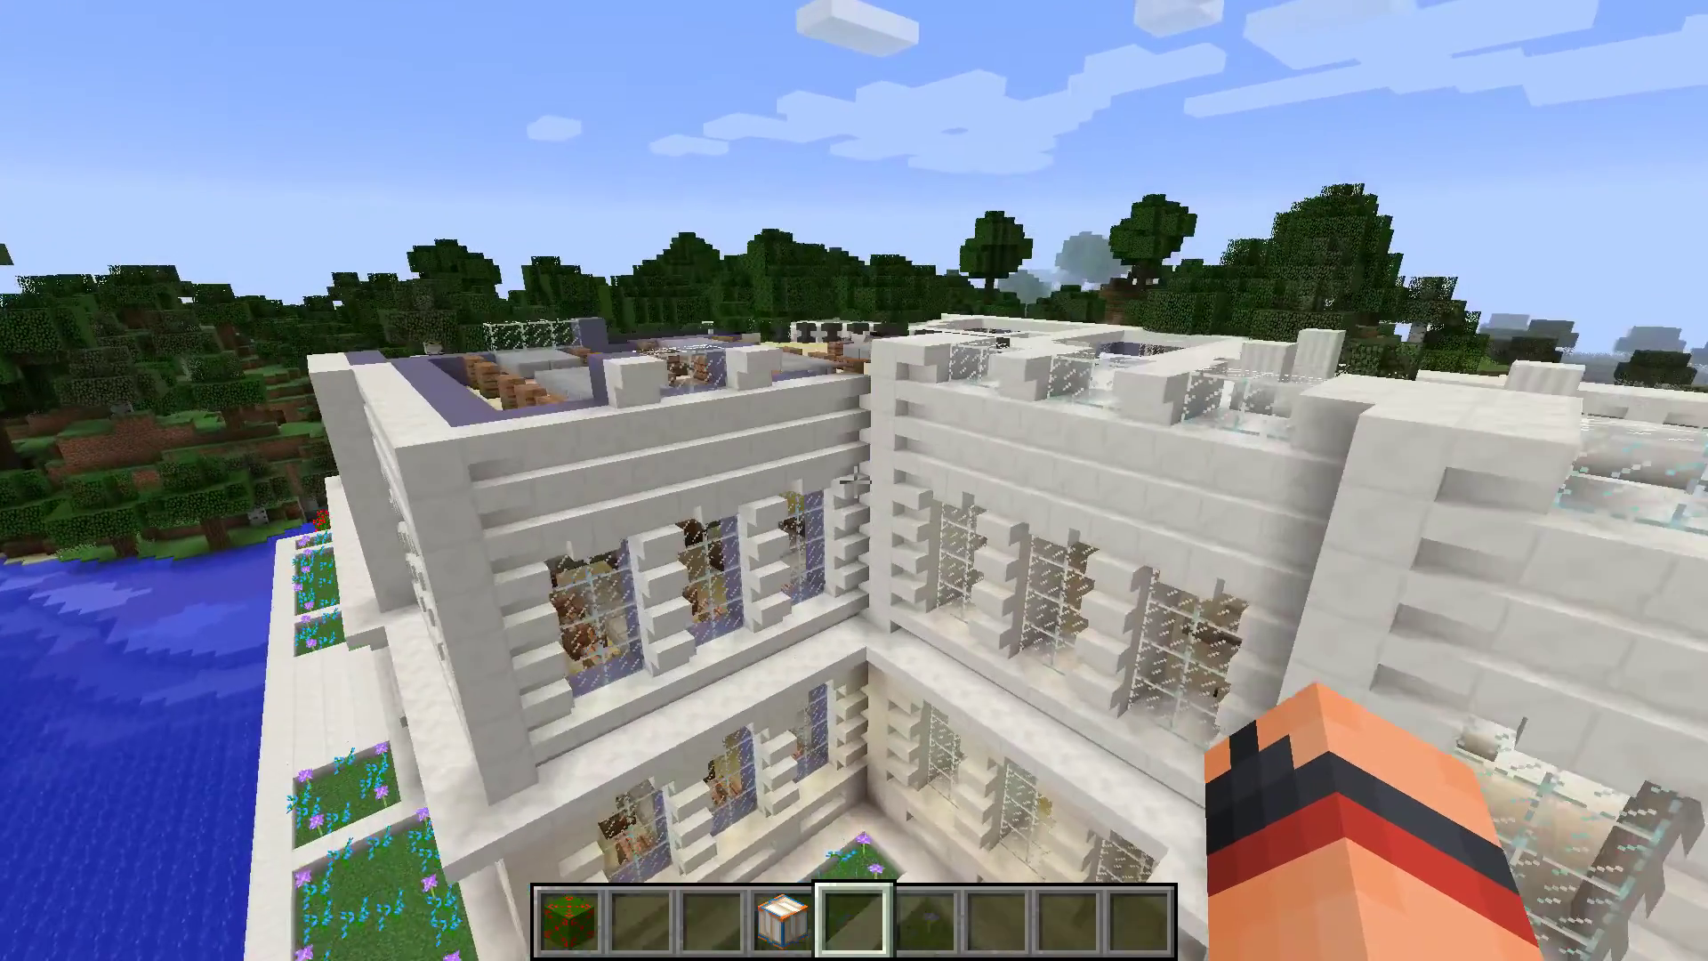
key(d)
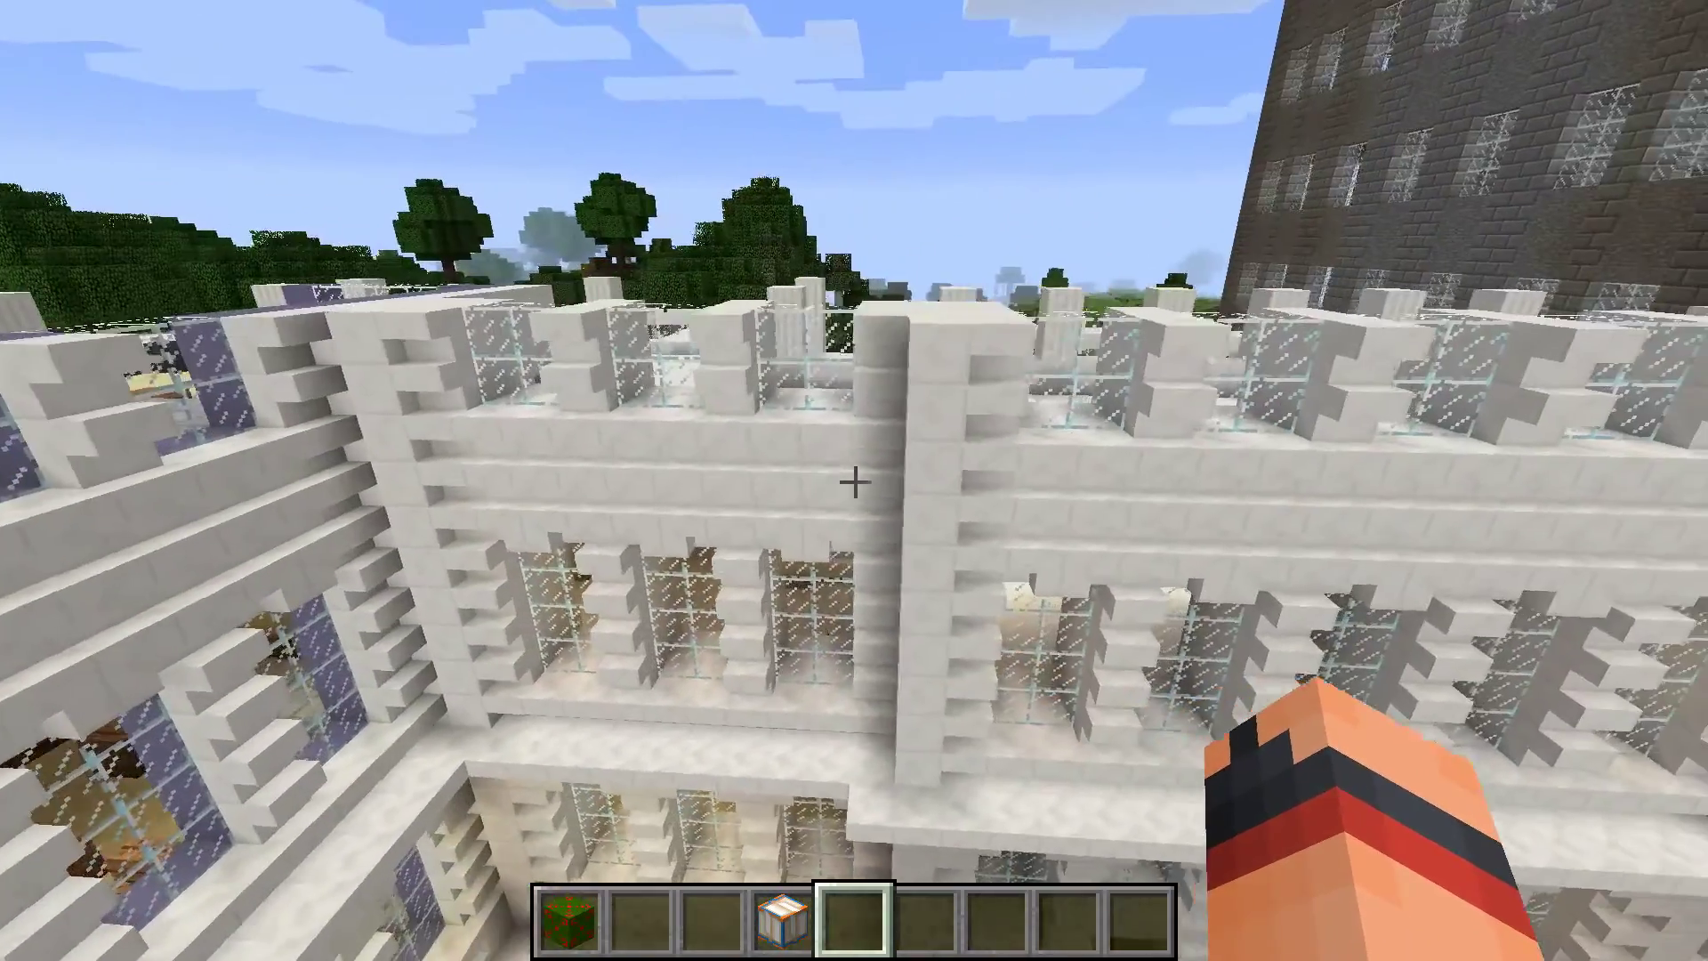
key(s)
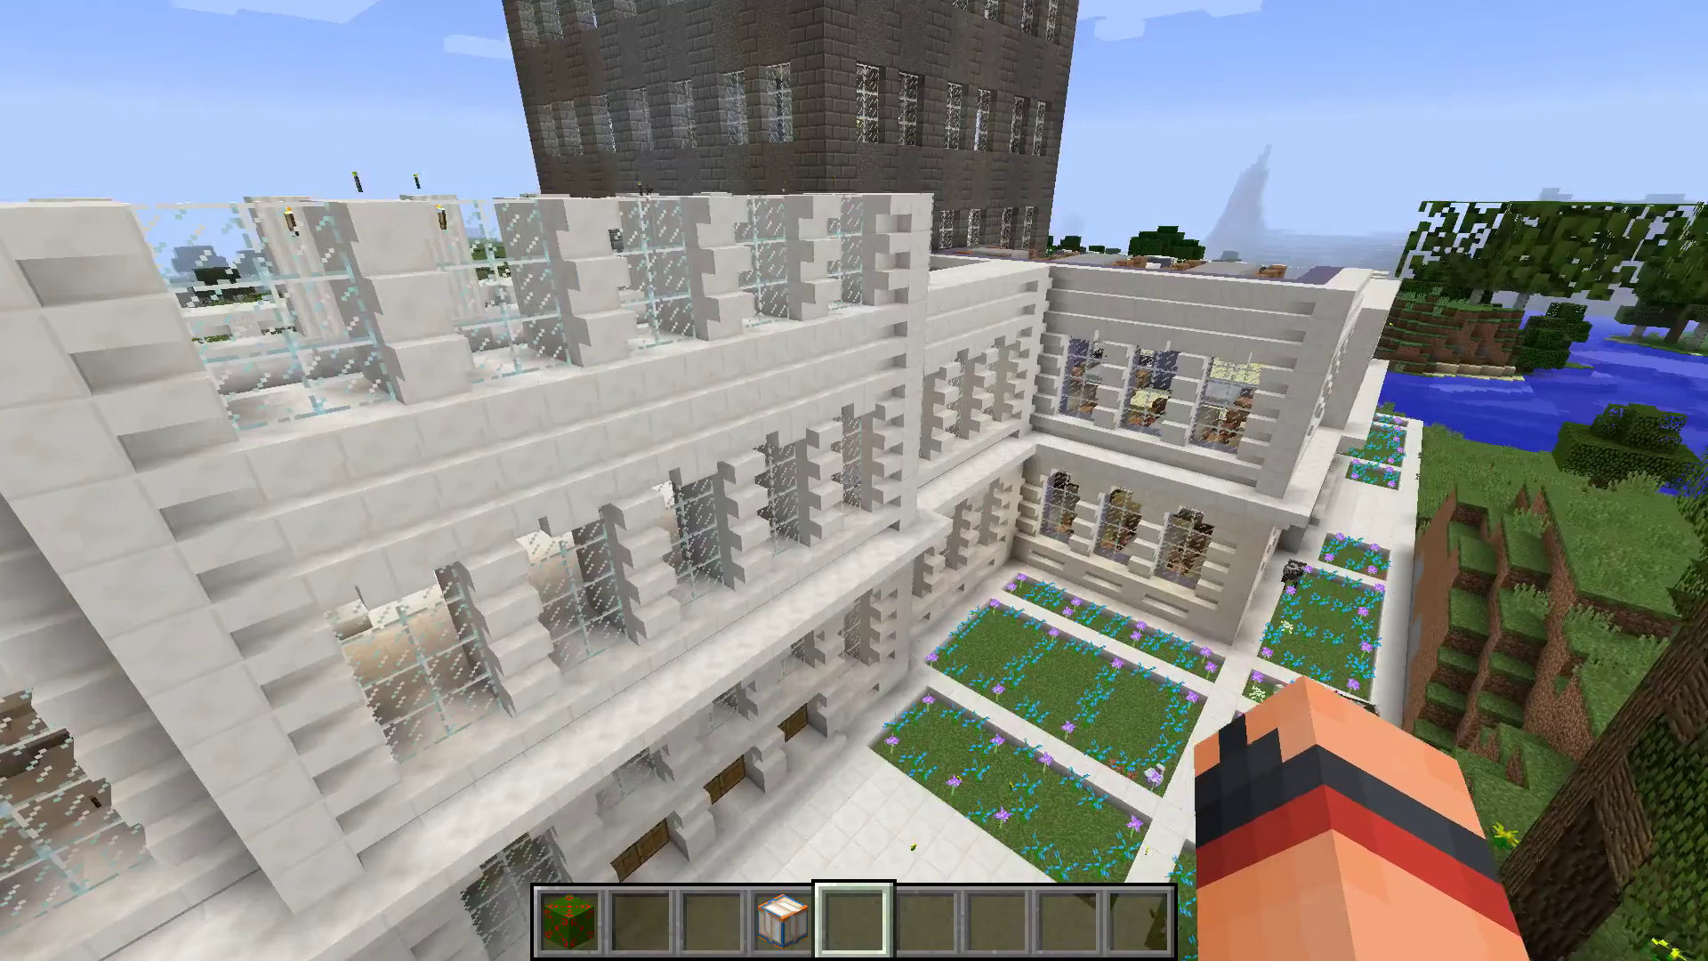
key(w)
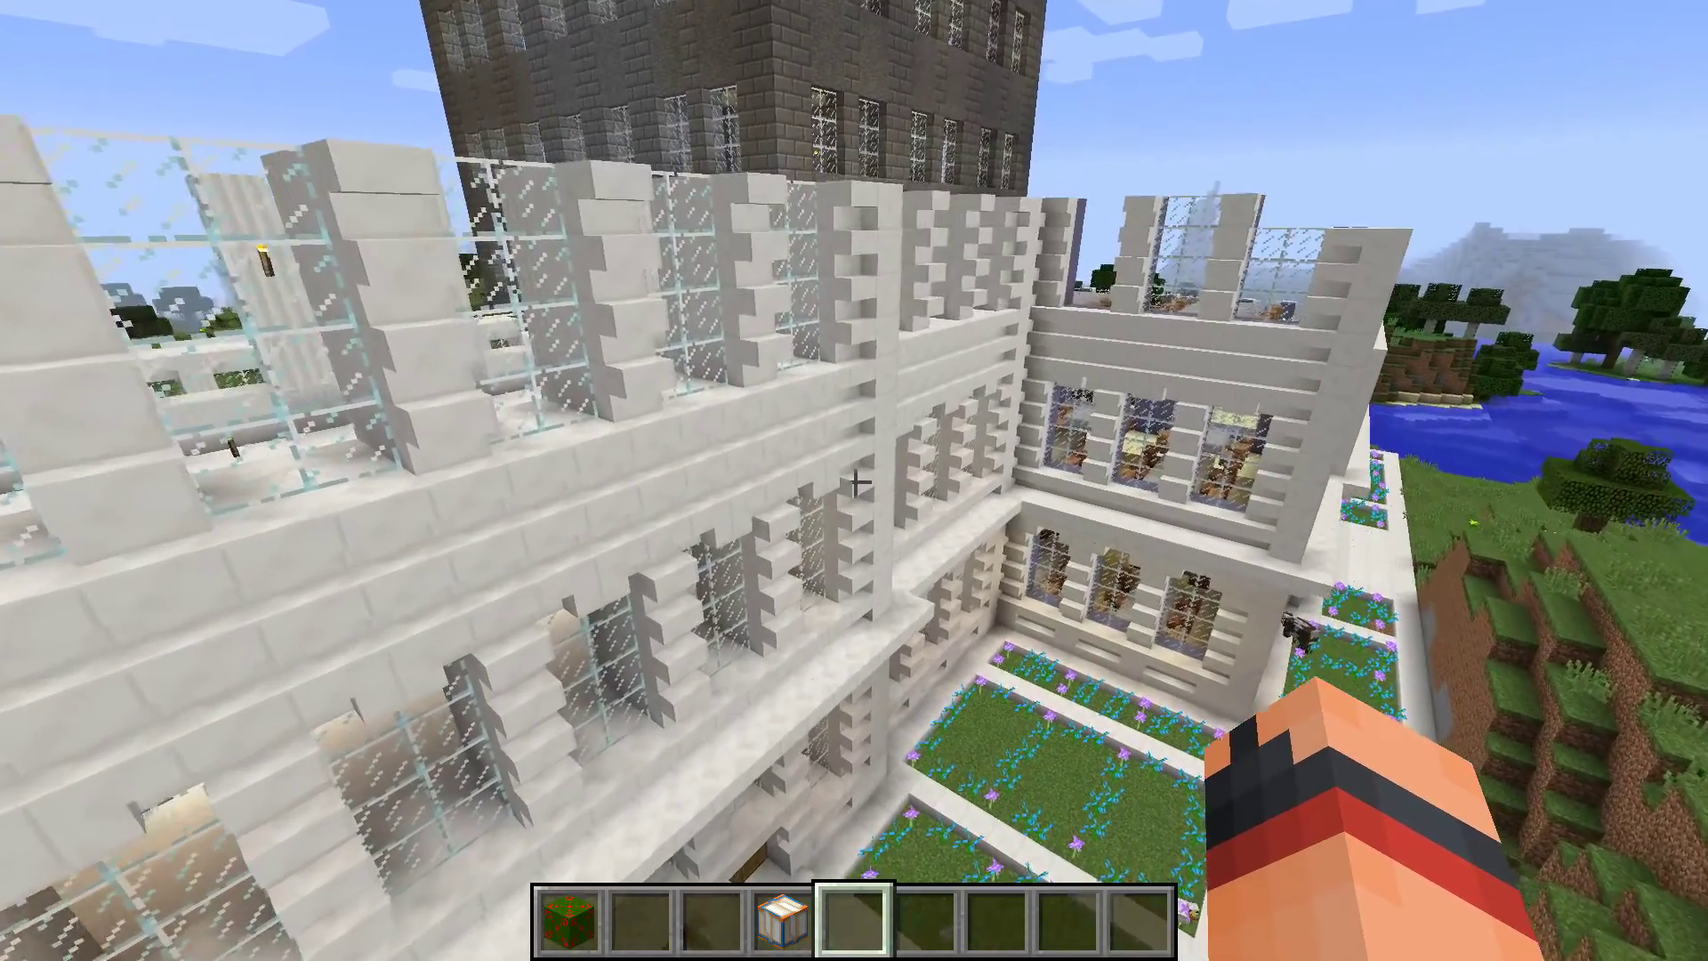
key(w)
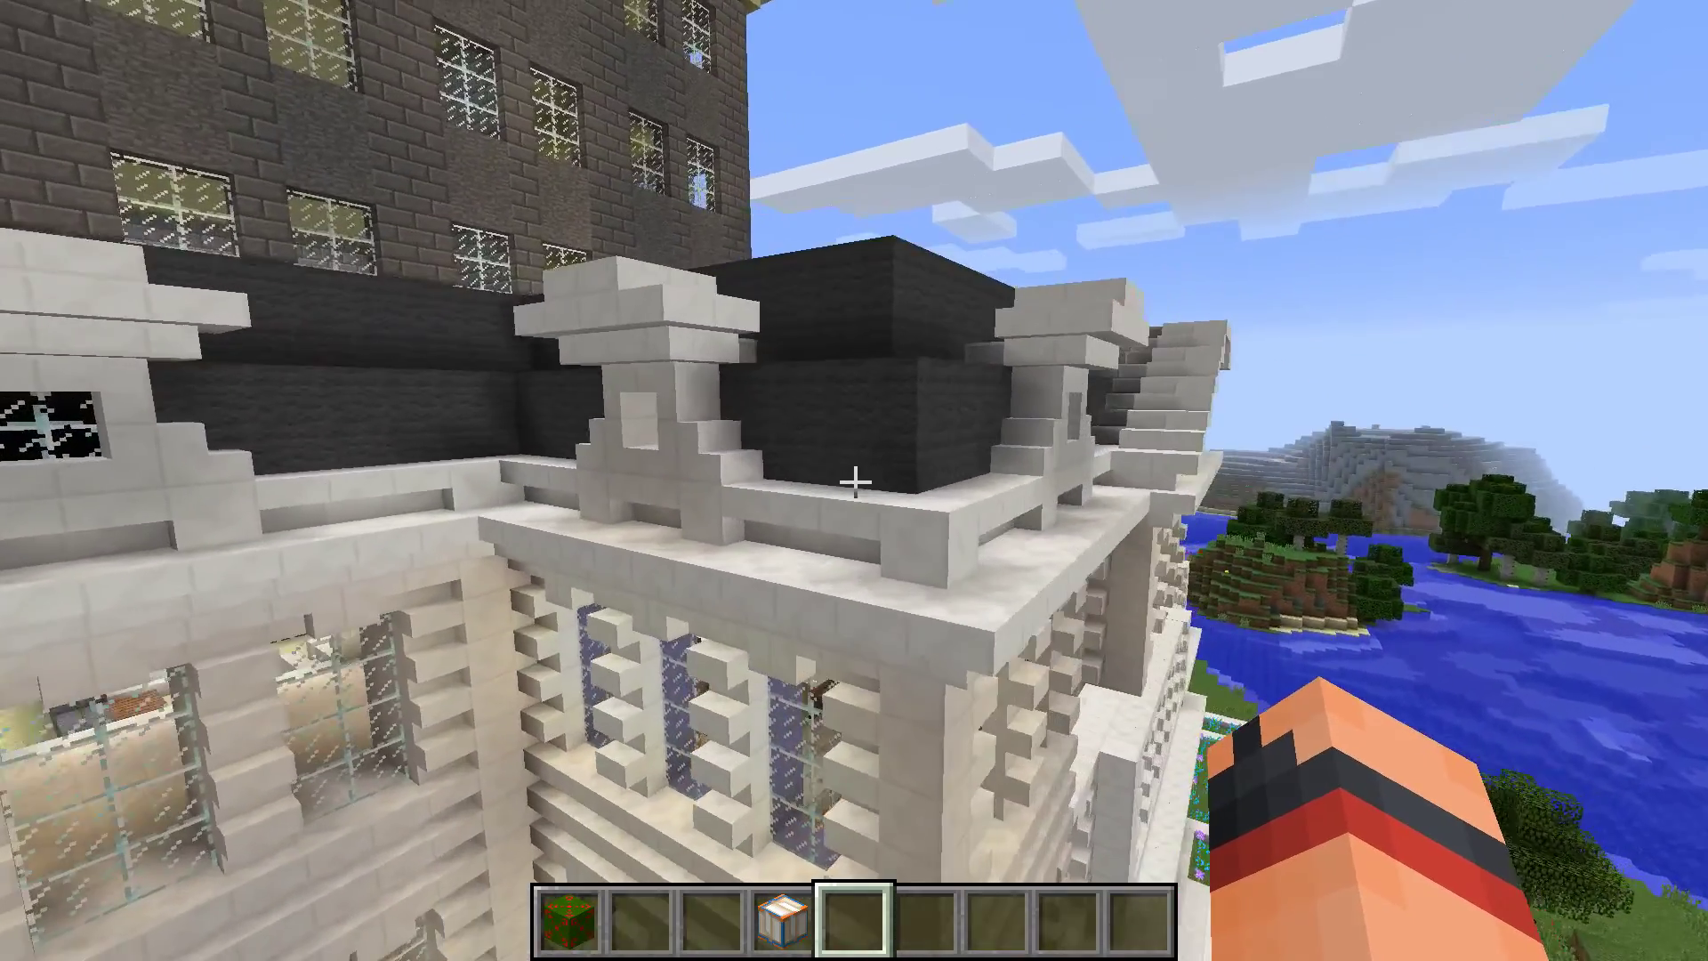
- Inspect the town hall's front facade up close and look through its windows into the interior
key(s)
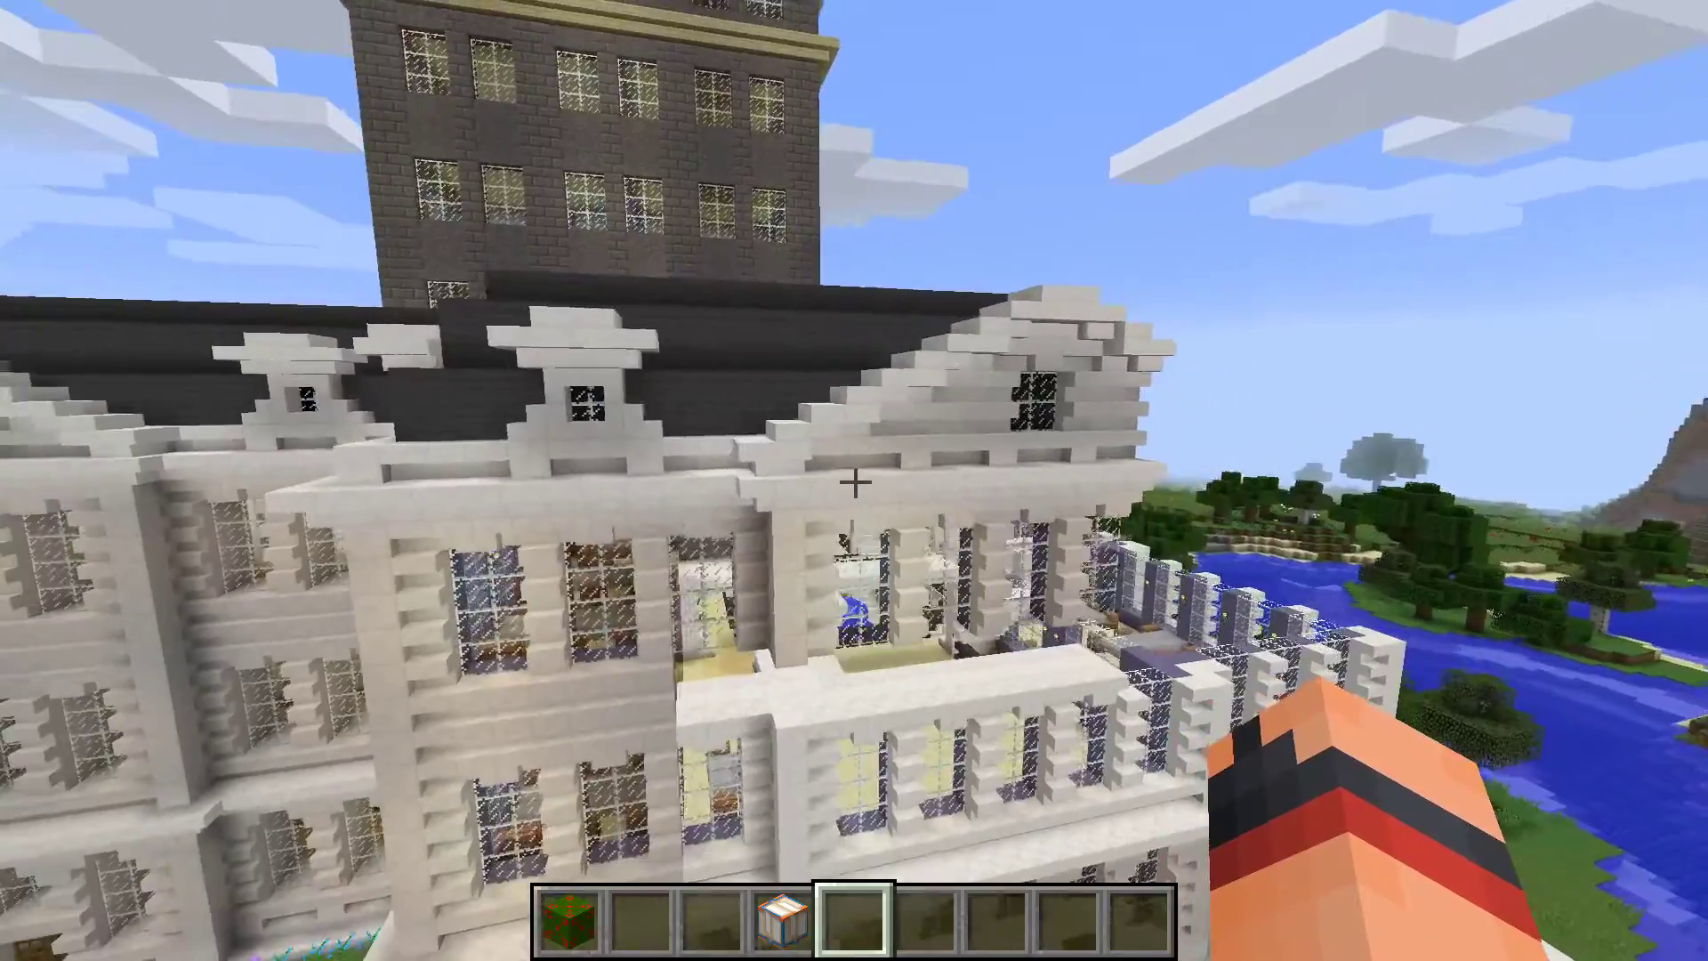
key(w)
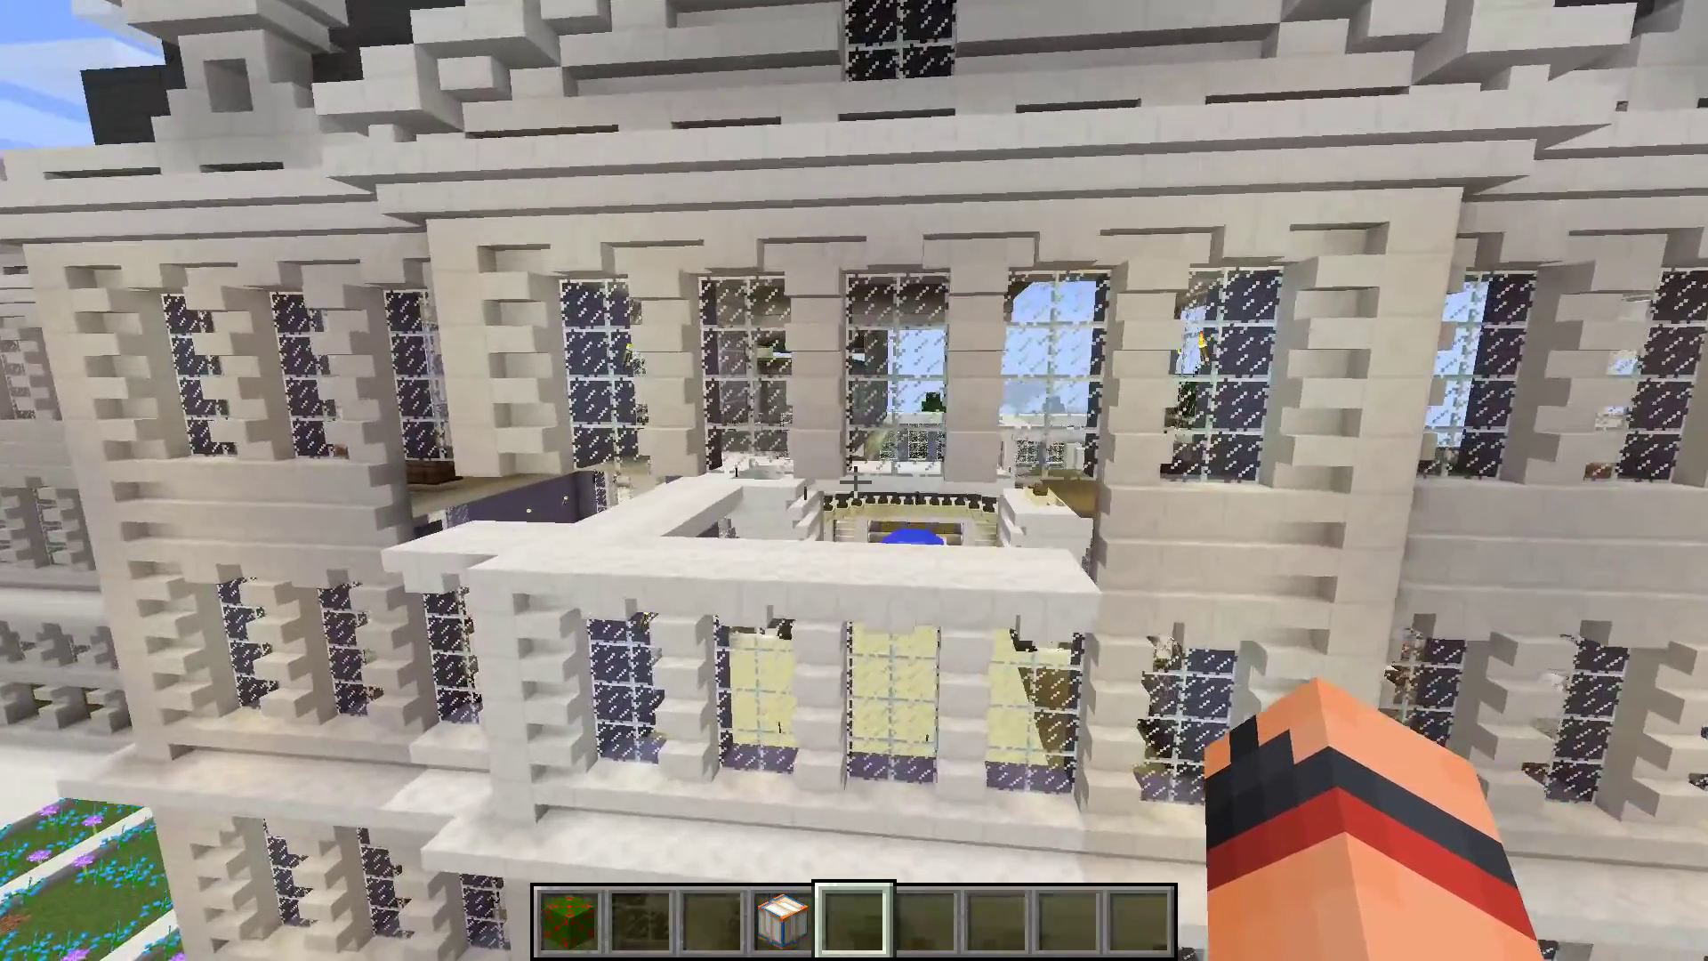
key(w)
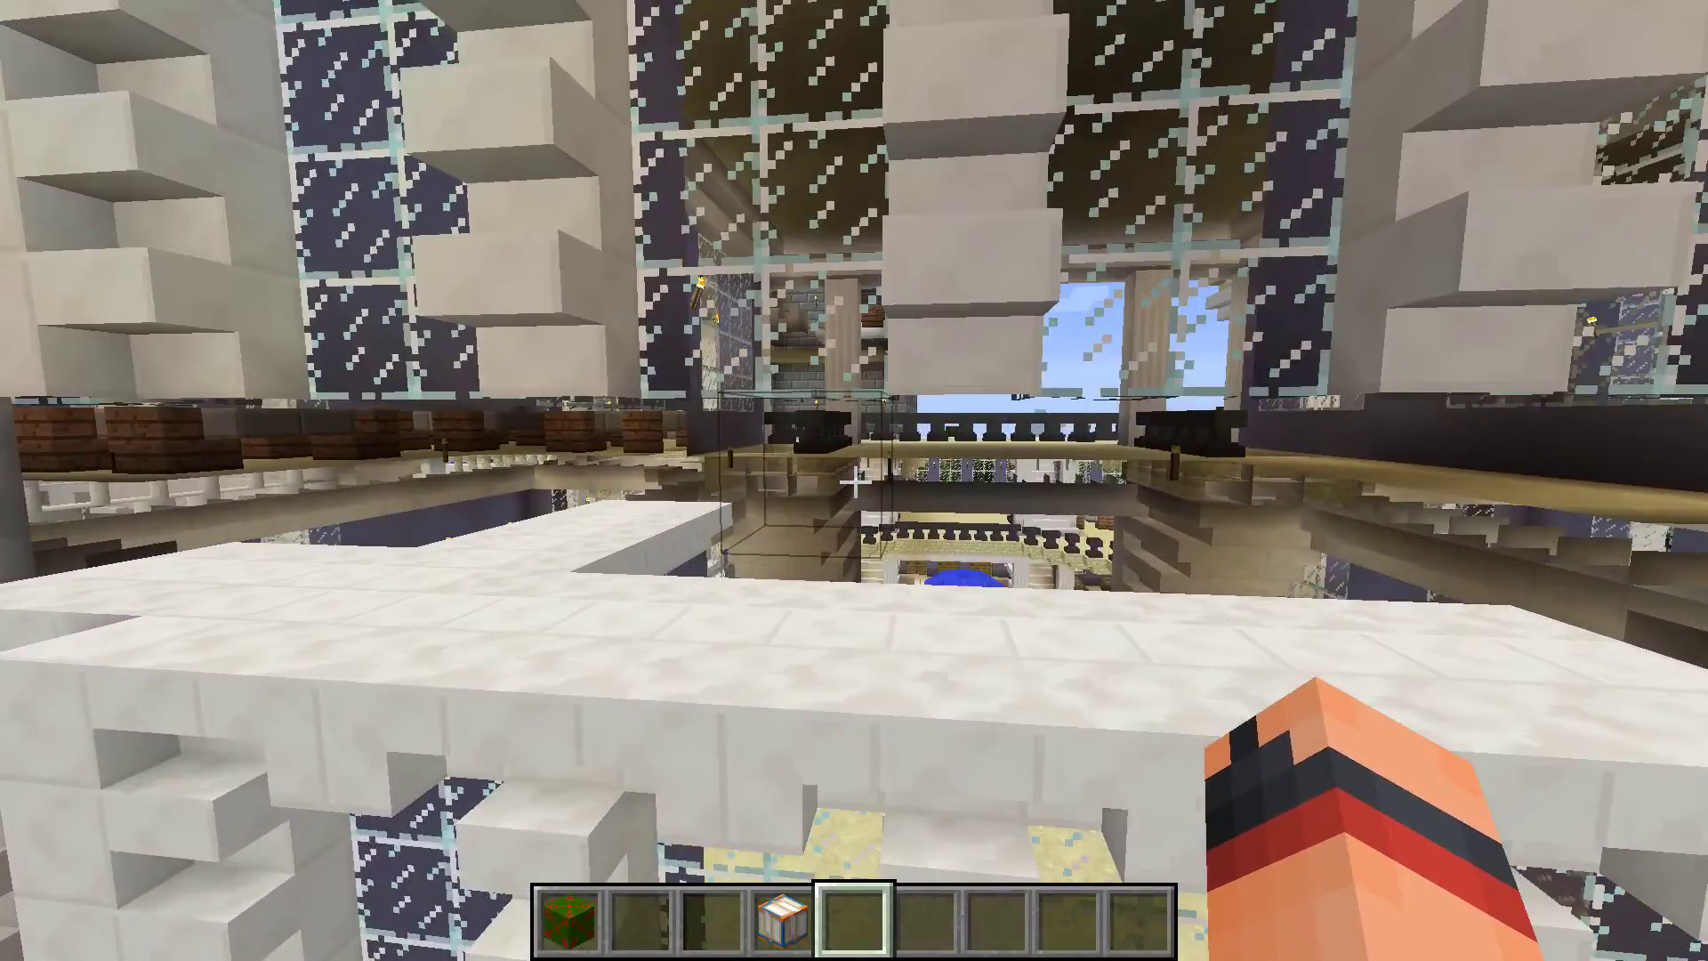
key(s)
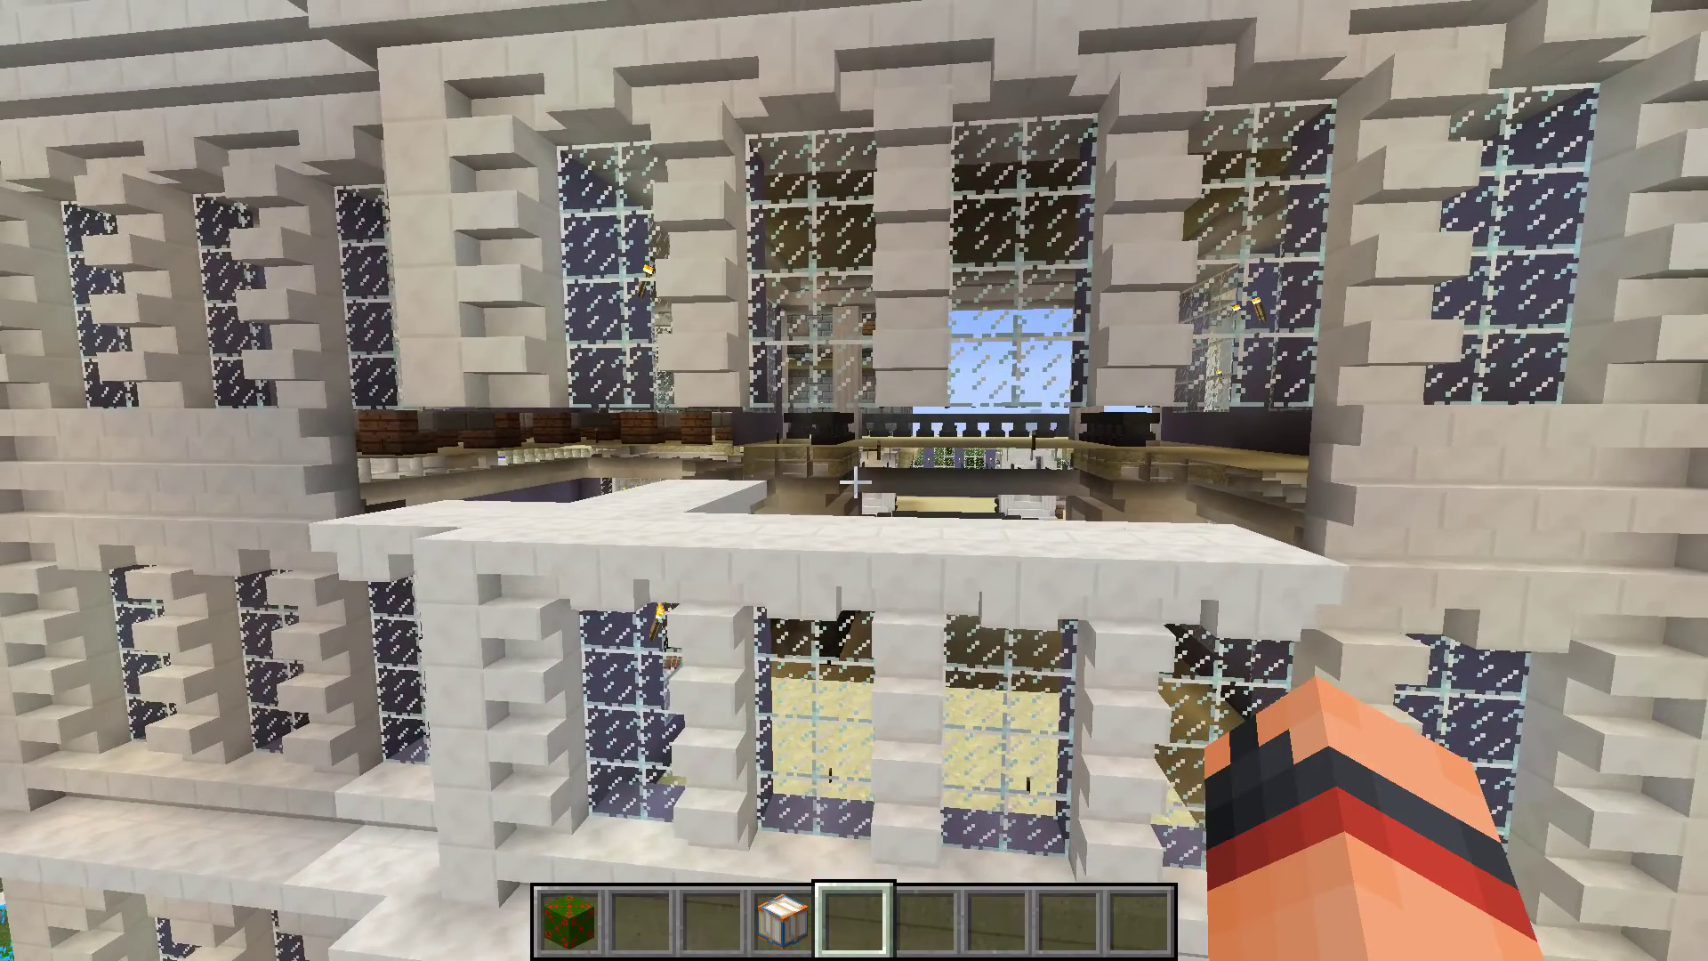
key(w)
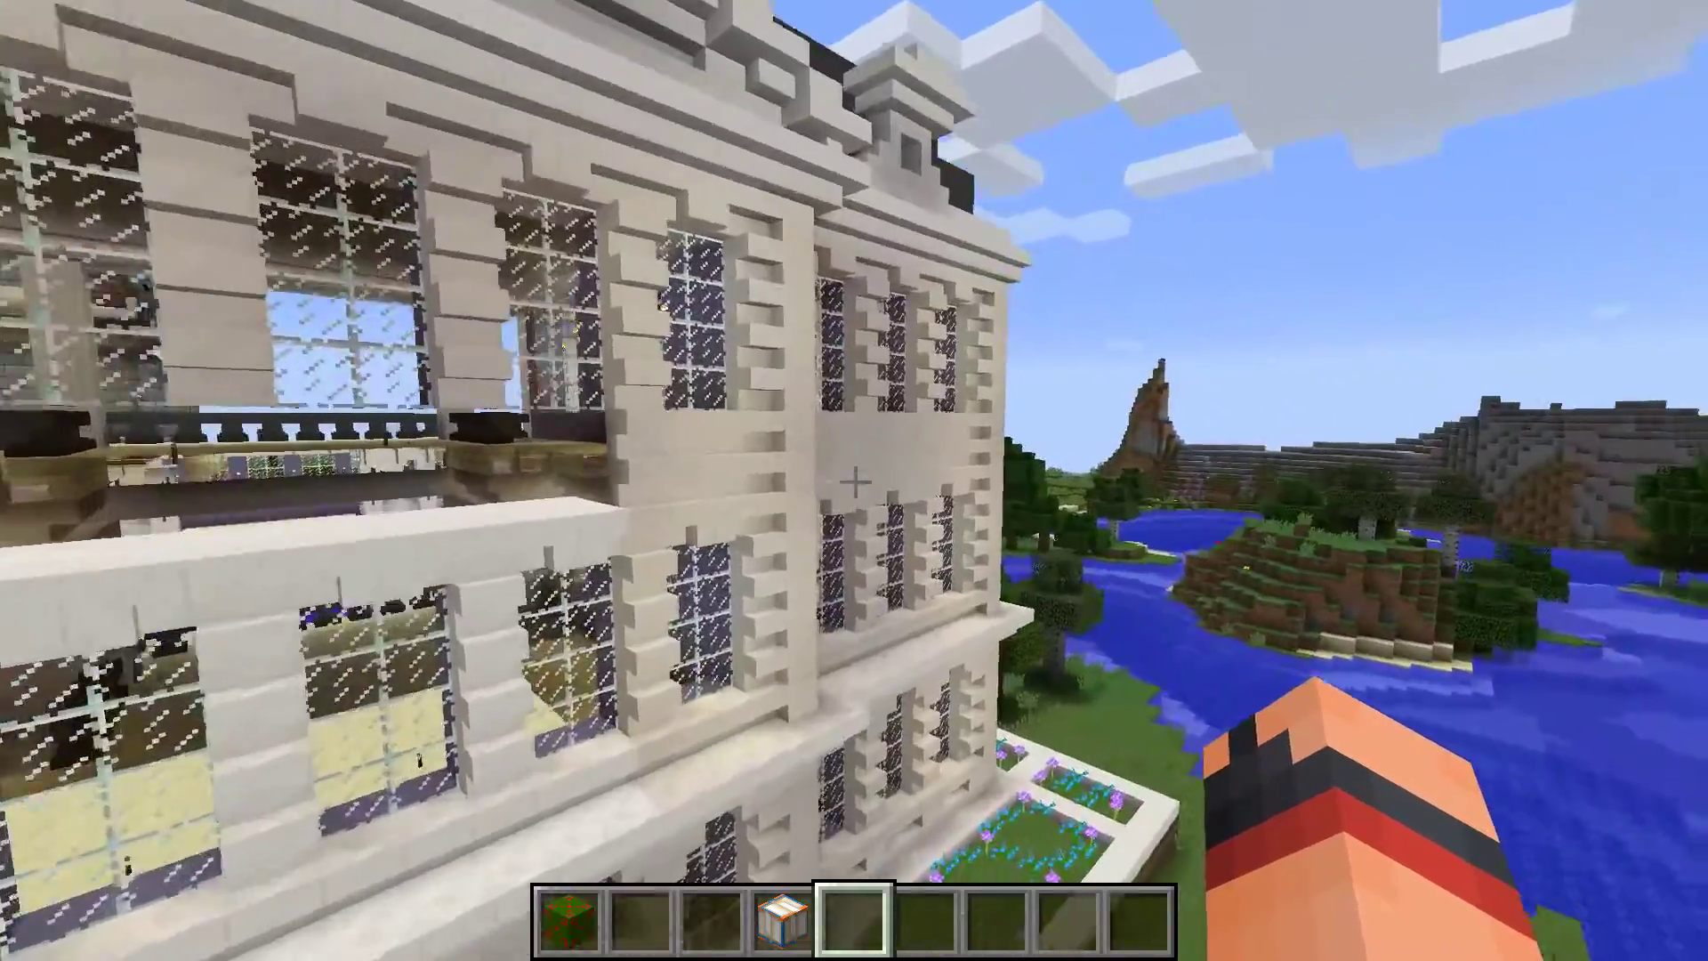
key(w)
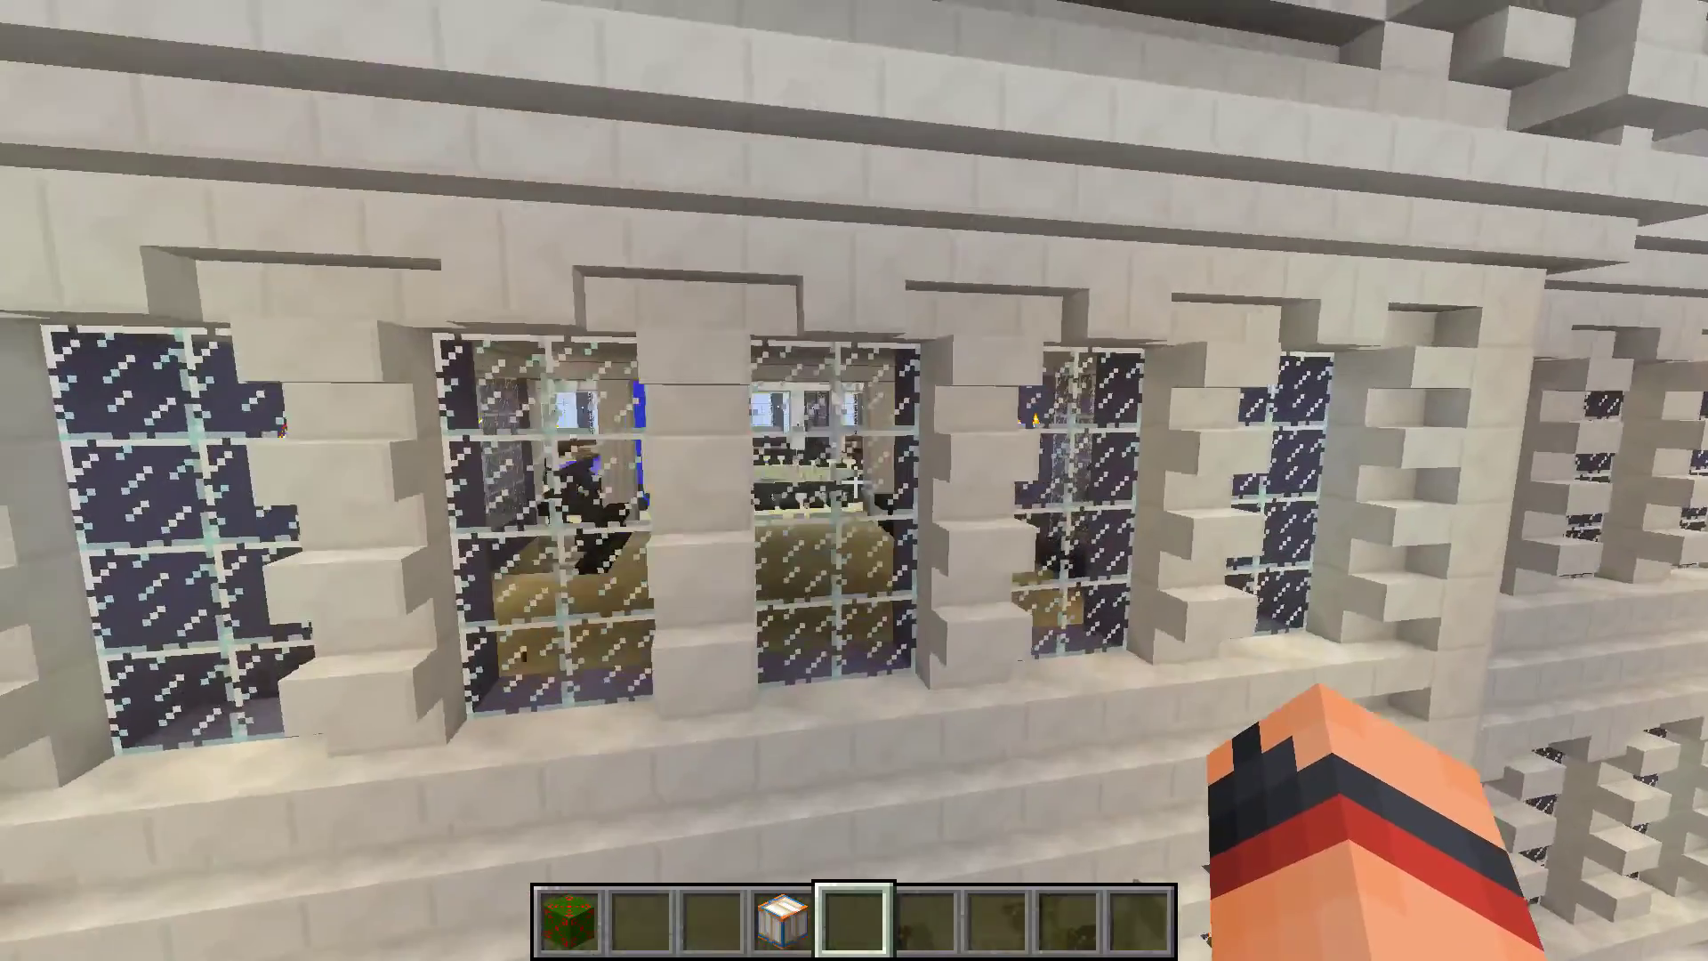
- Fly over the town hall's dark roof to examine its rounded white pavilions, and check the Public category in the creative inventory
key(space)
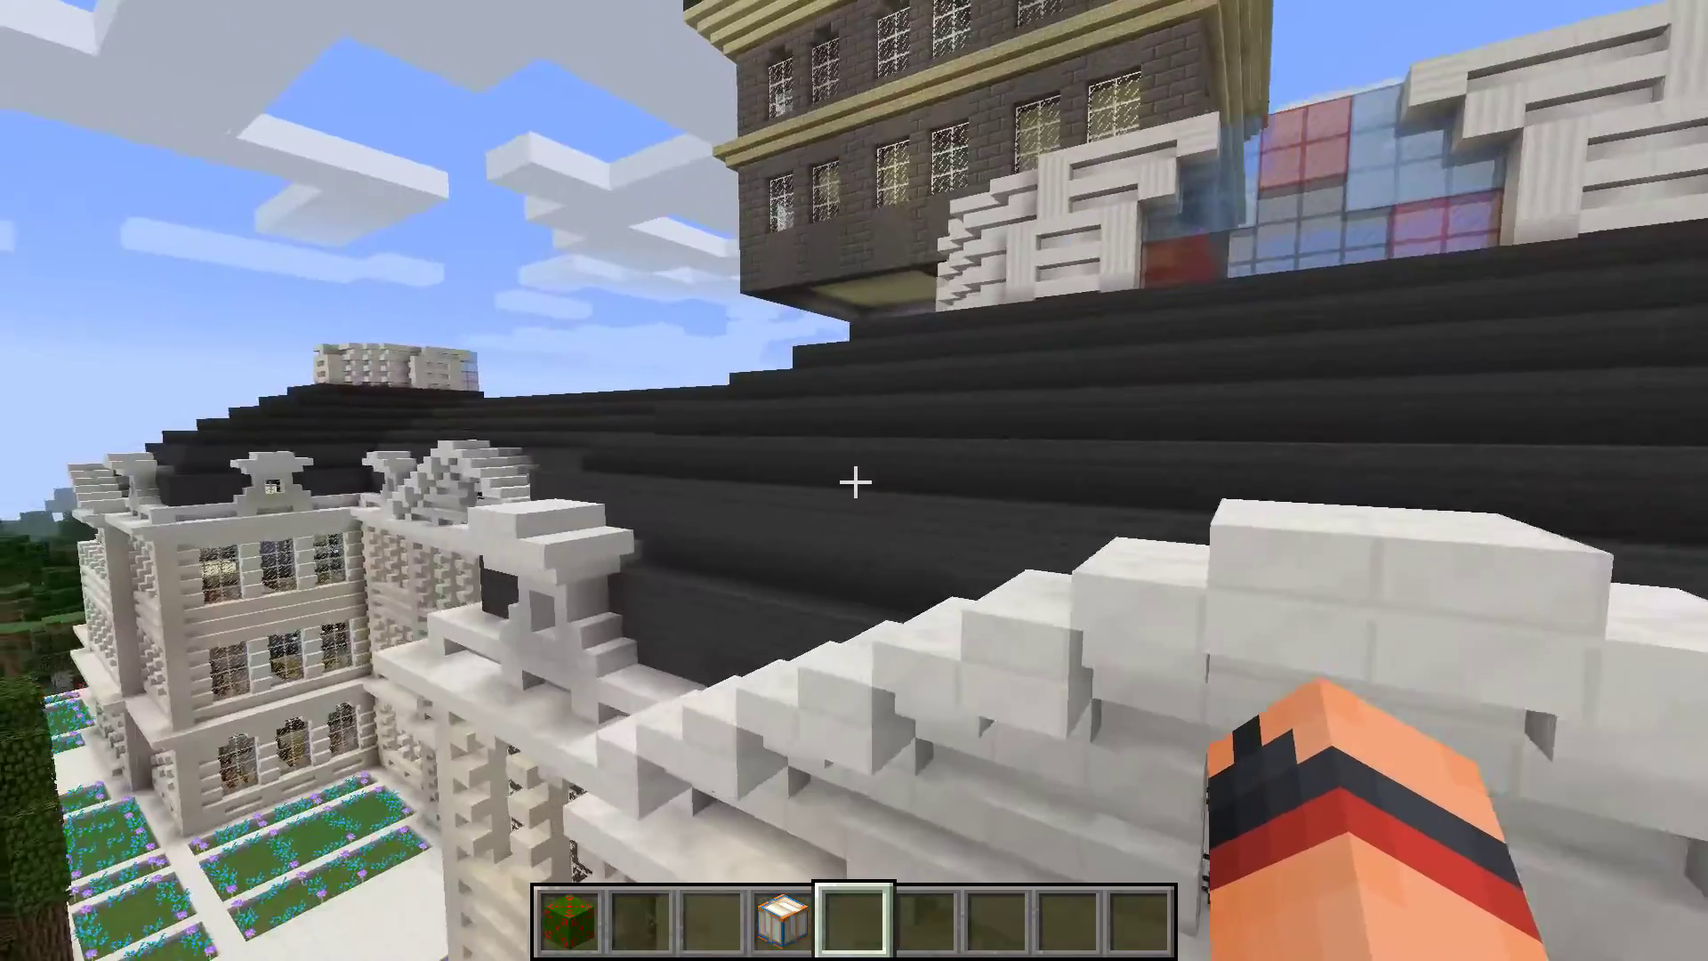
key(w)
key(w)
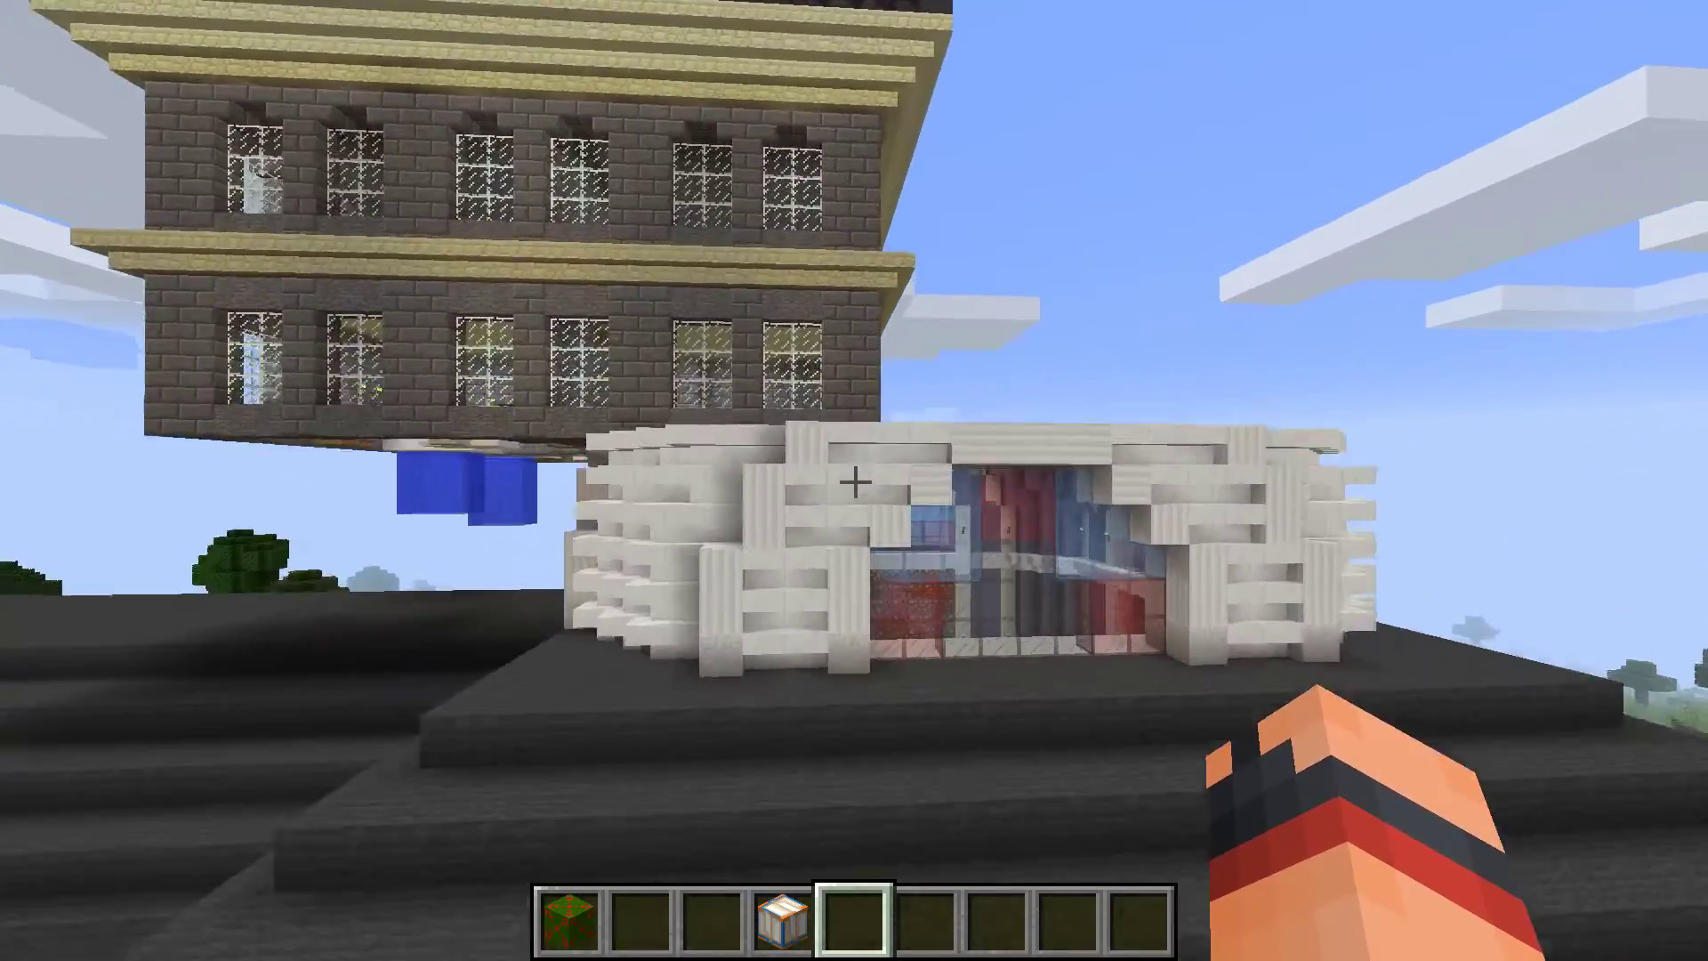
key(w)
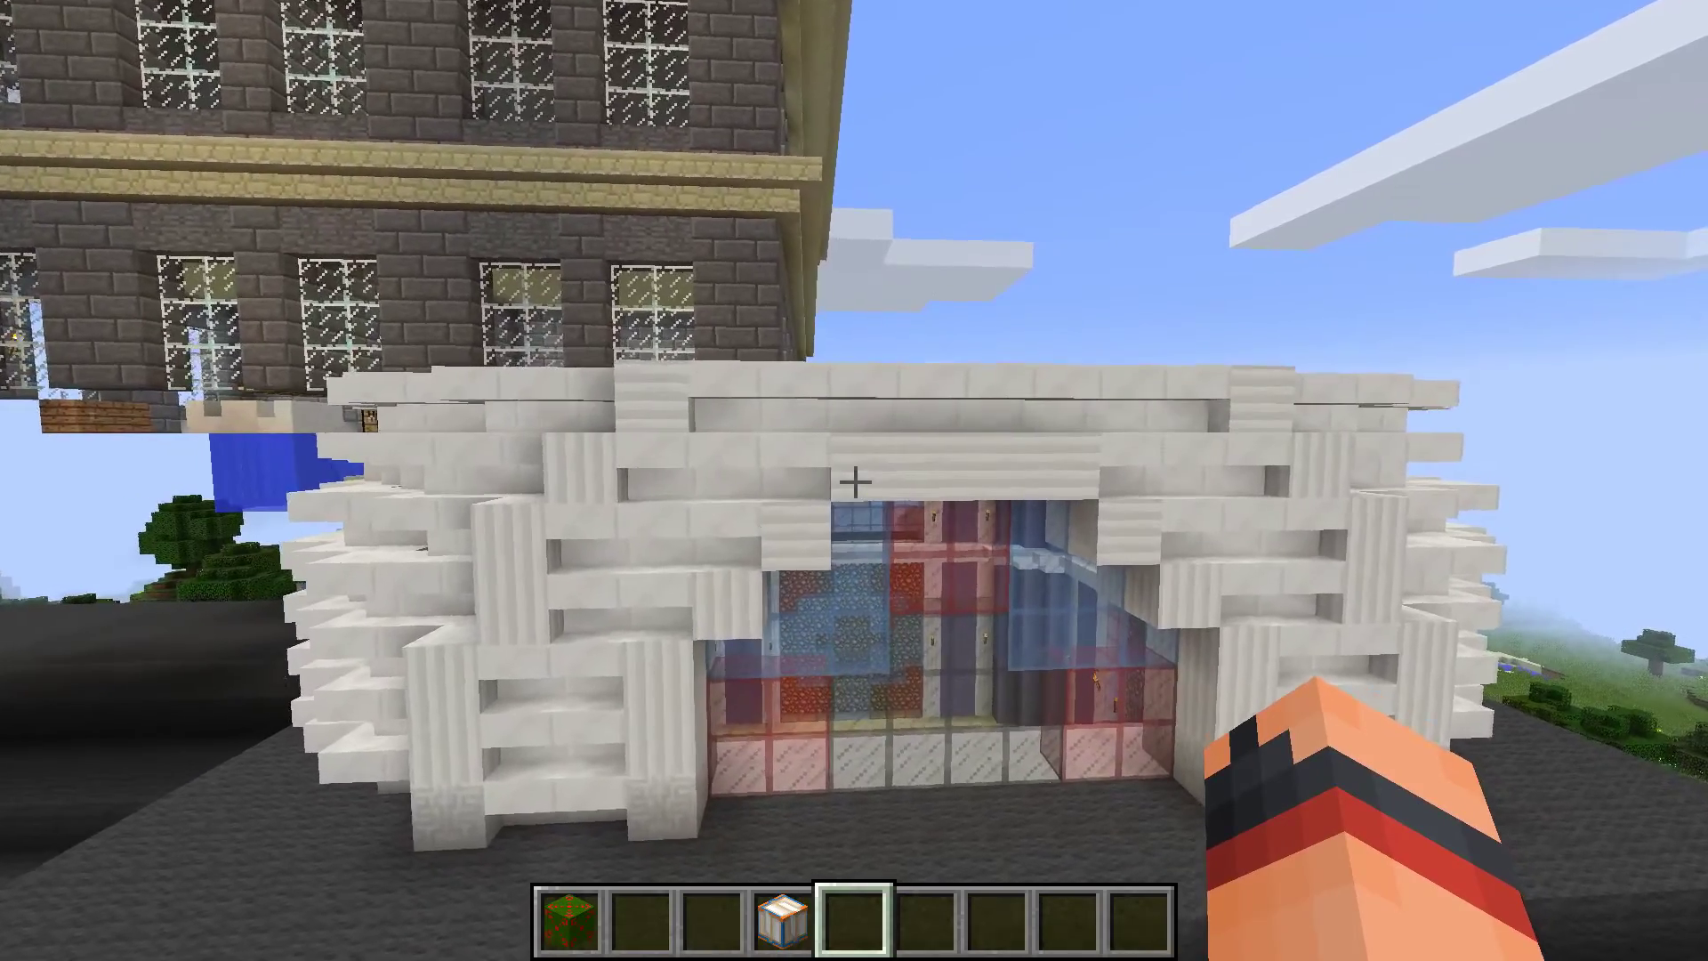
key(space)
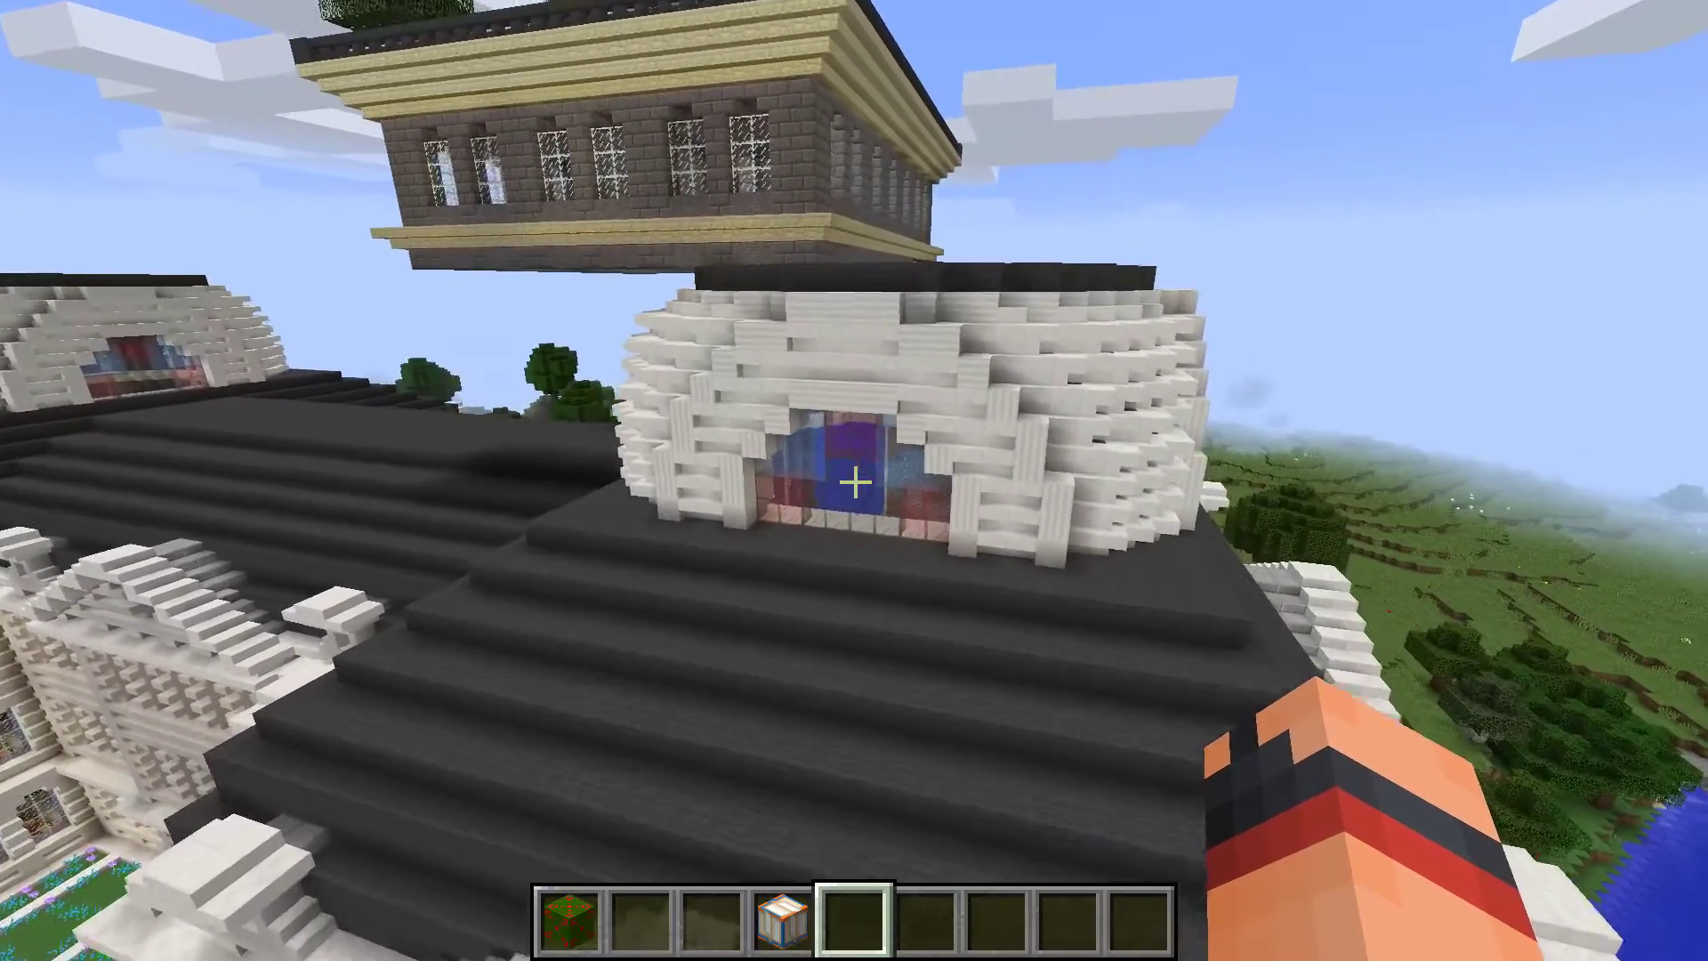
key(e)
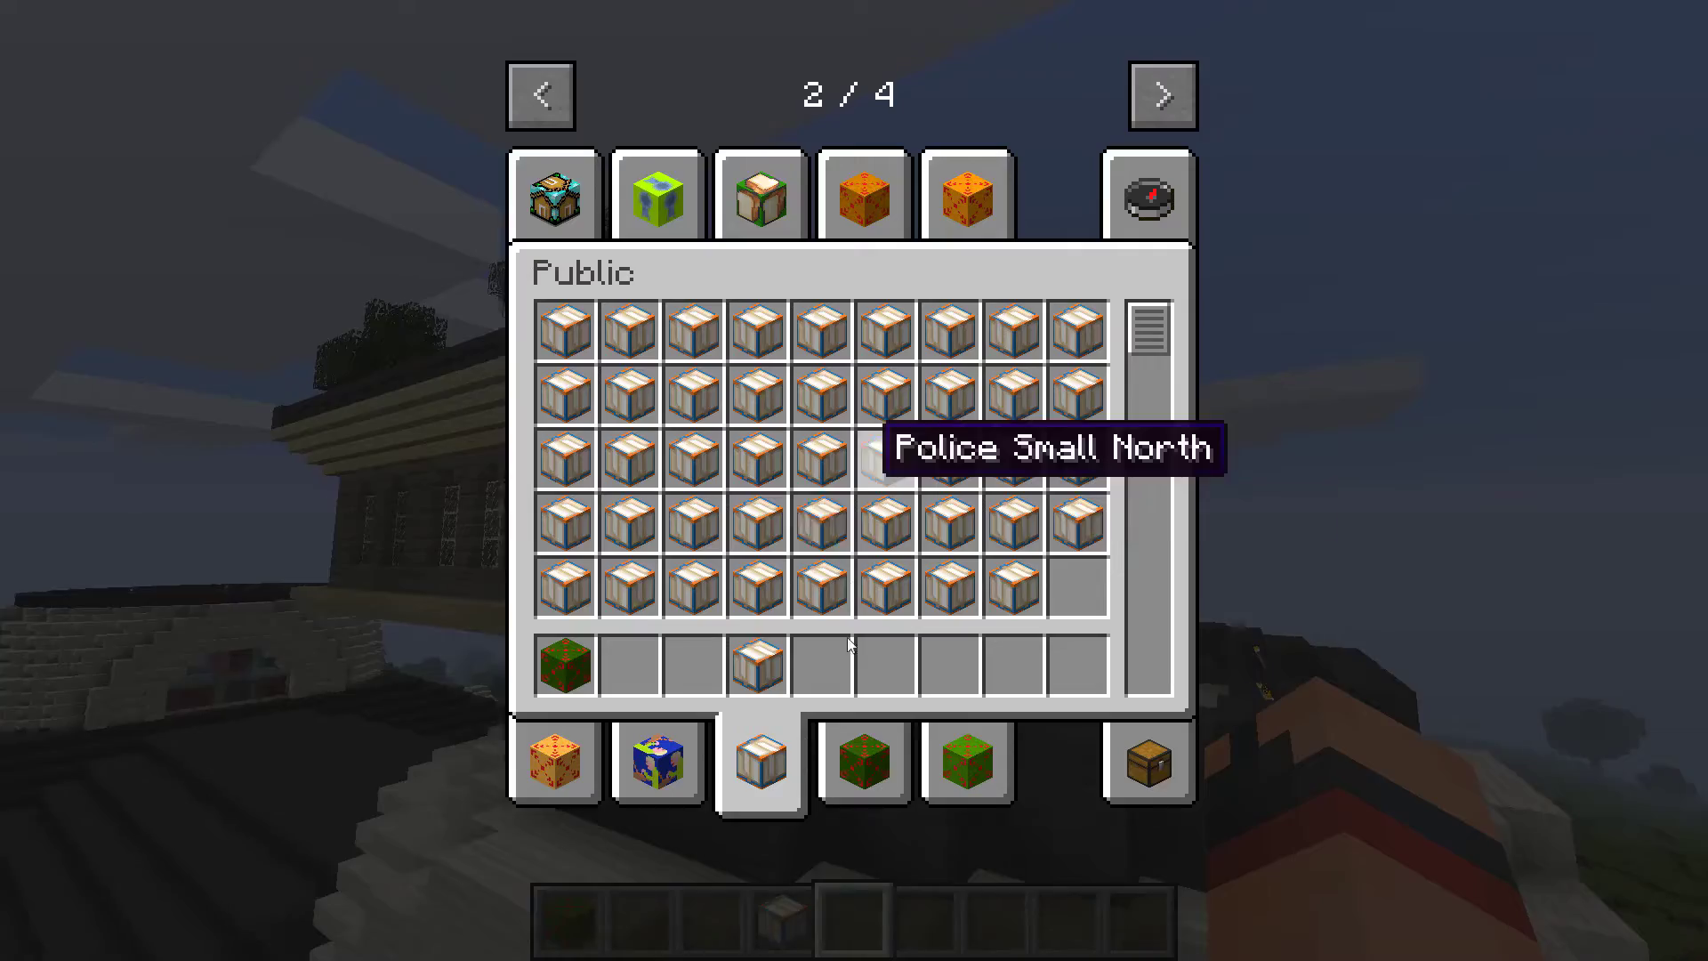
key(e)
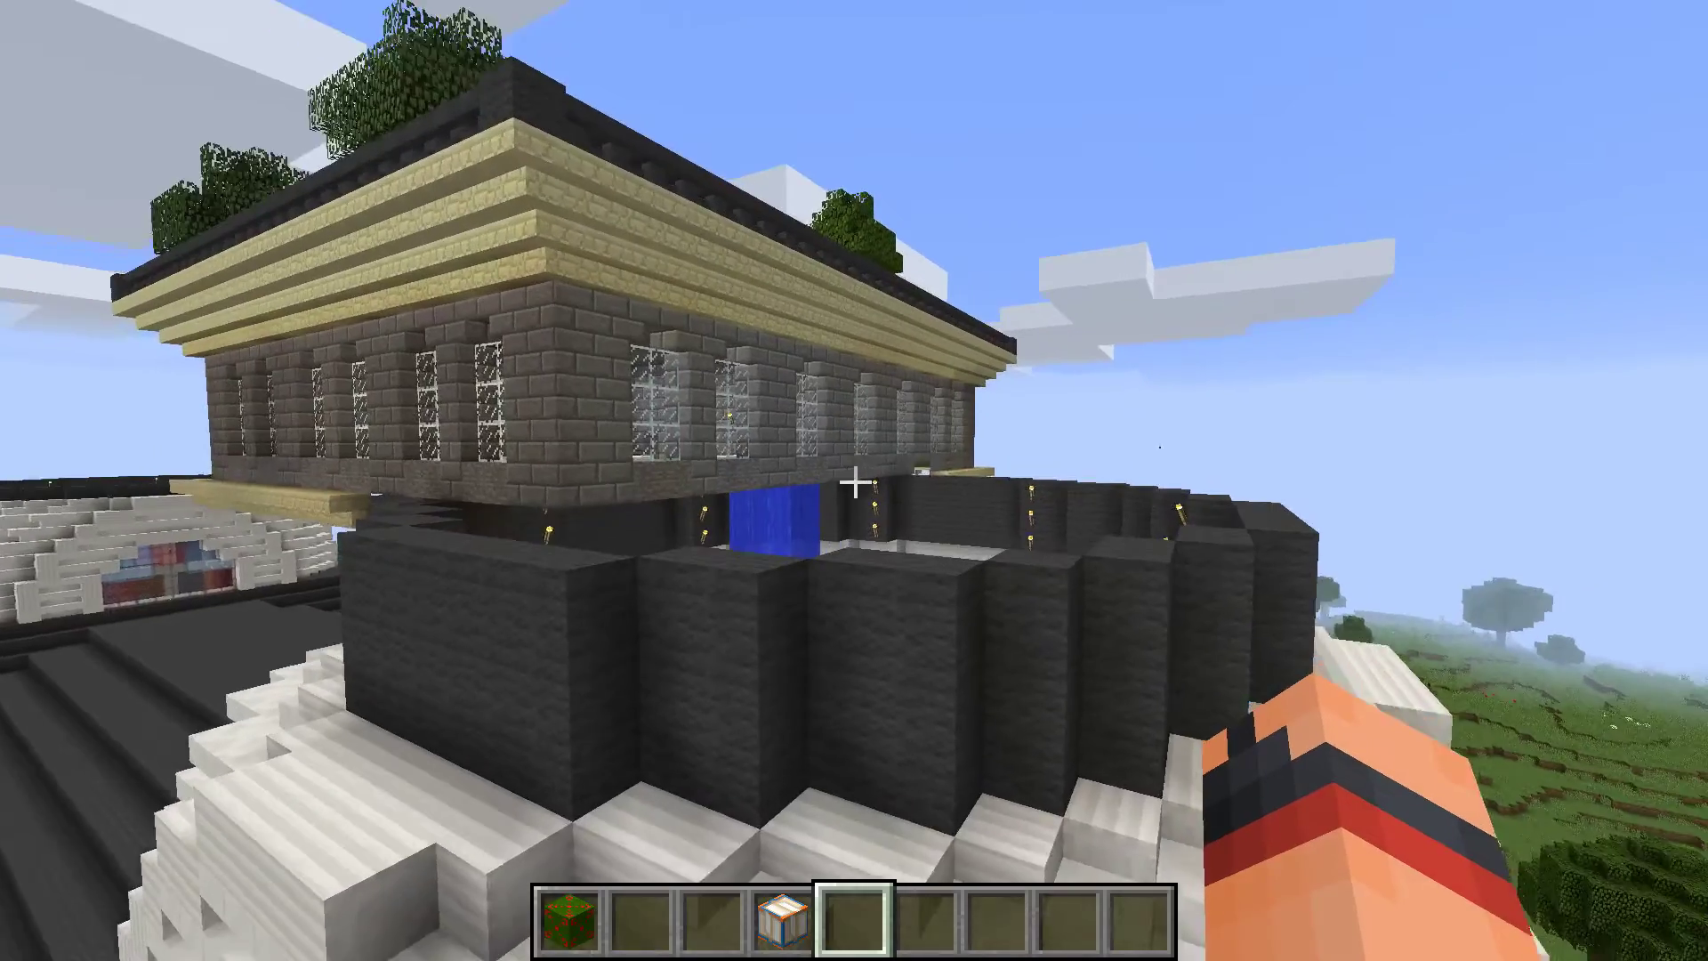